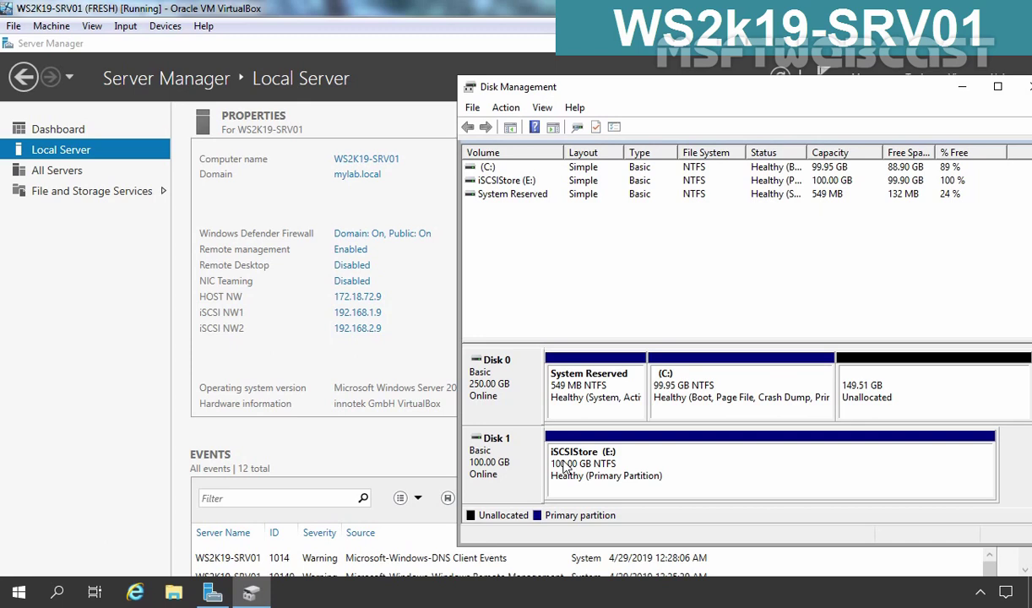
# Open the iSCSI NW1 adapter's properties from the network connections and review its enabled networking items, including TCP/IPv4
pyautogui.click(362, 314)
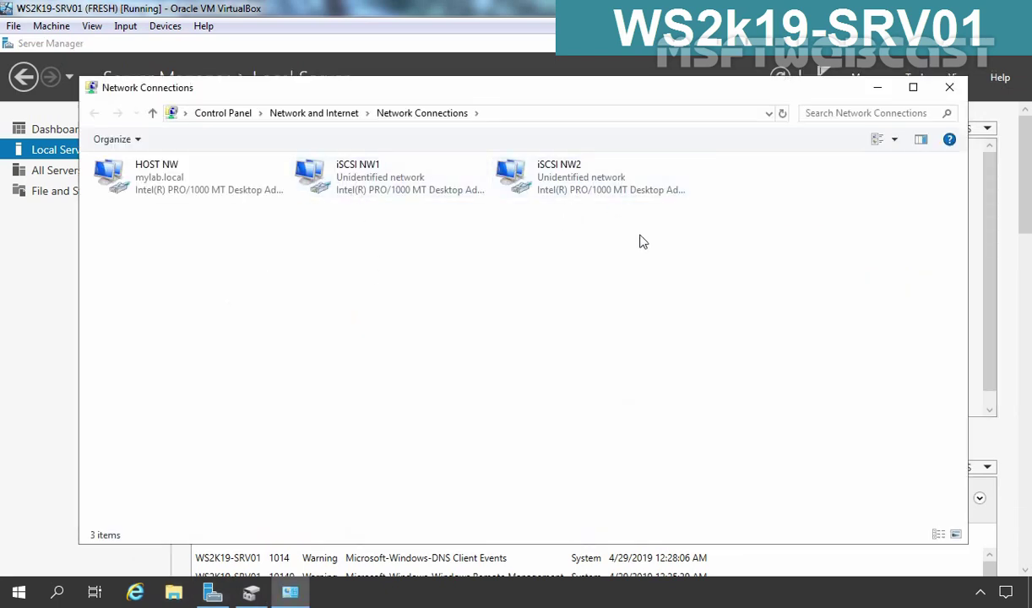
pyautogui.moveTo(808, 266); pyautogui.dragTo(352, 175)
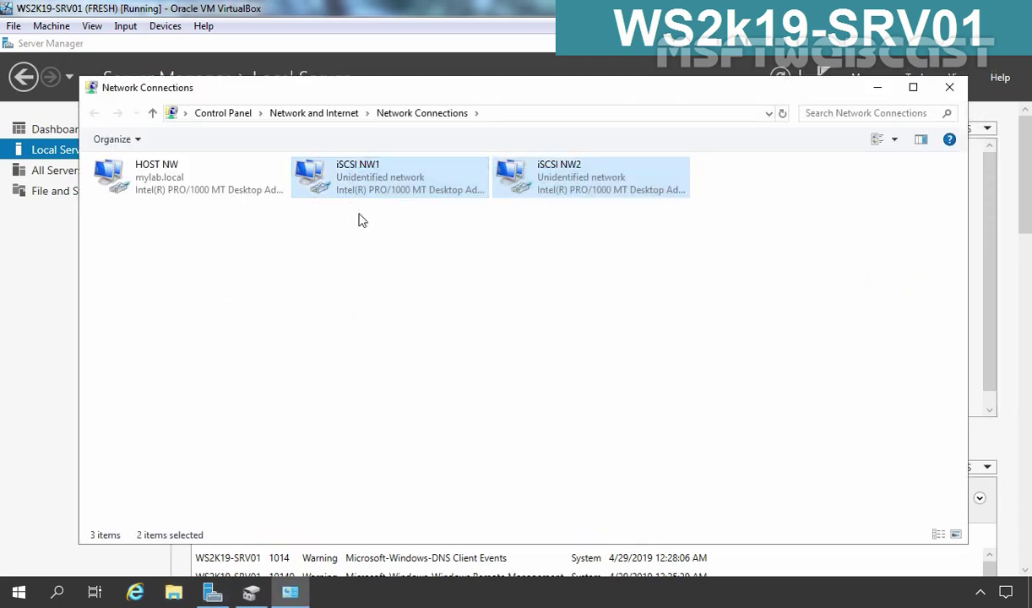
pyautogui.rightClick(361, 187)
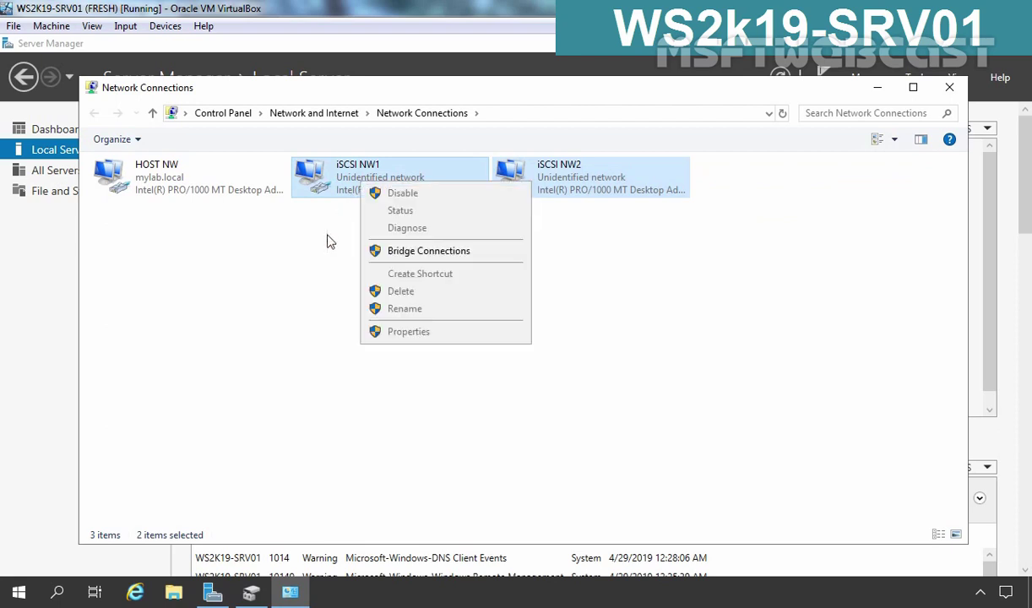
pyautogui.click(293, 258)
pyautogui.click(341, 187)
pyautogui.rightClick(344, 185)
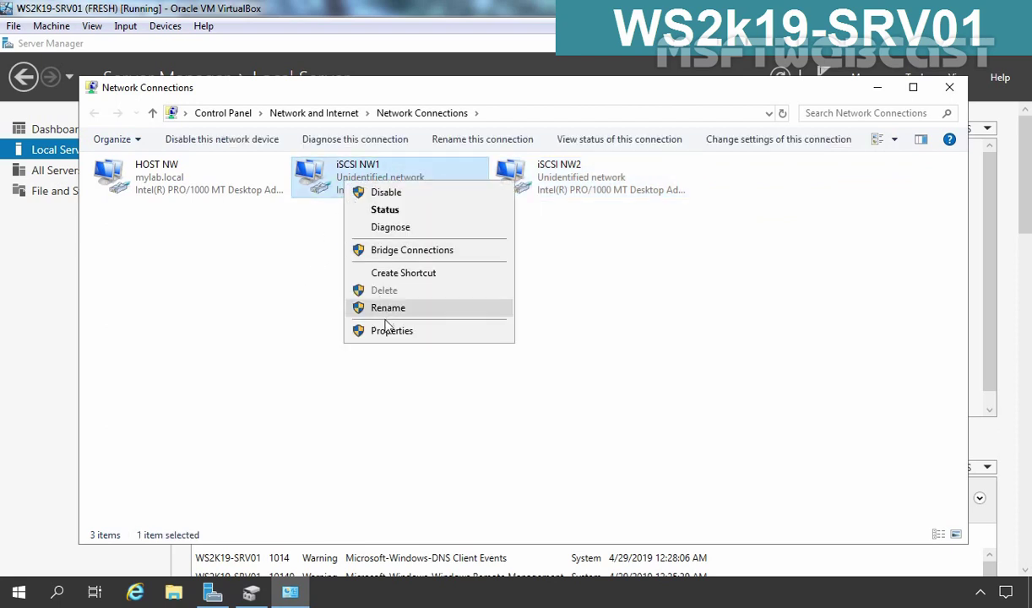
pyautogui.click(354, 329)
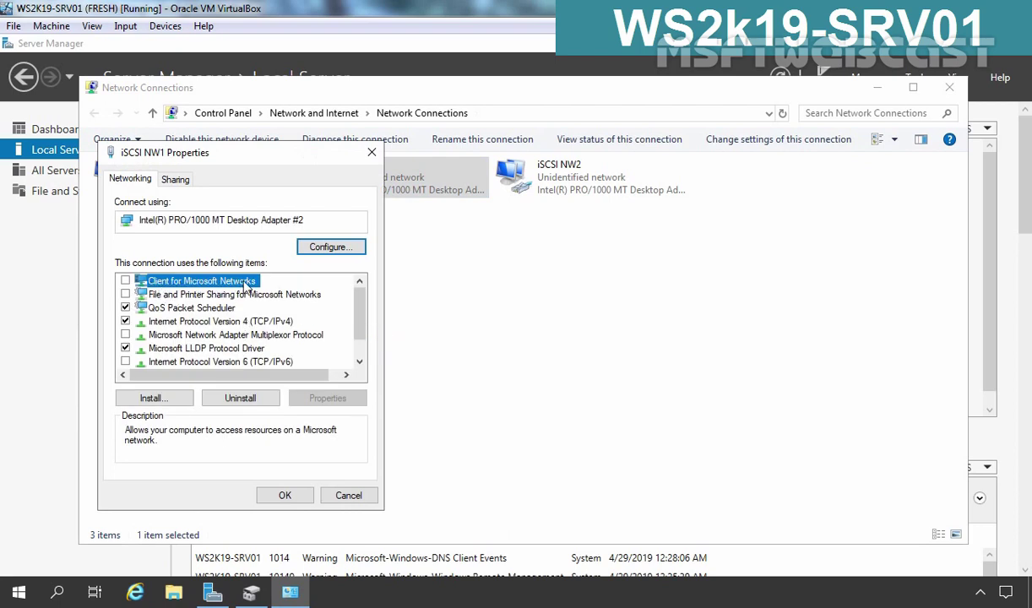
pyautogui.click(173, 293)
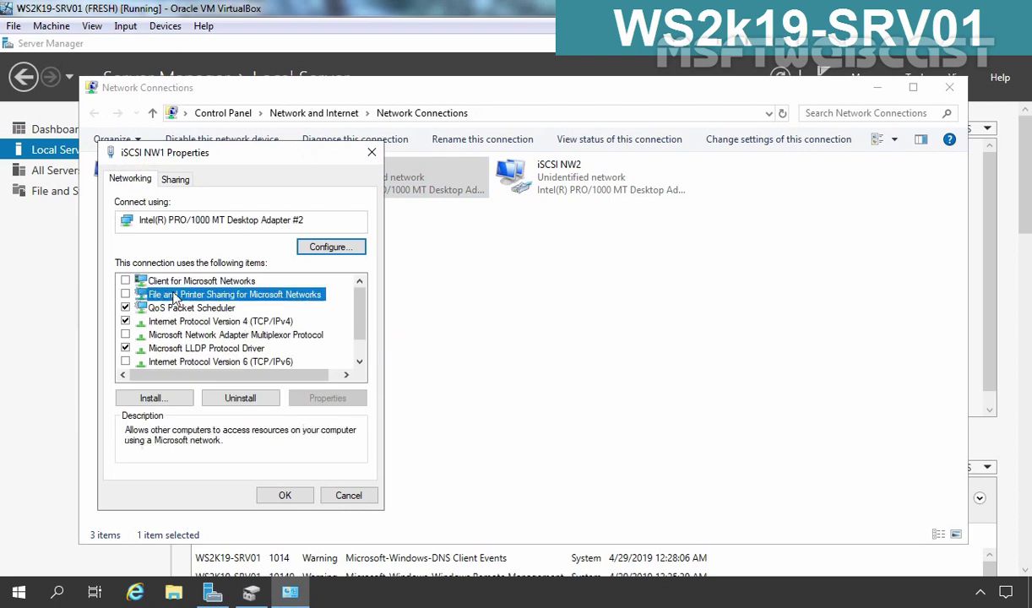
pyautogui.click(243, 321)
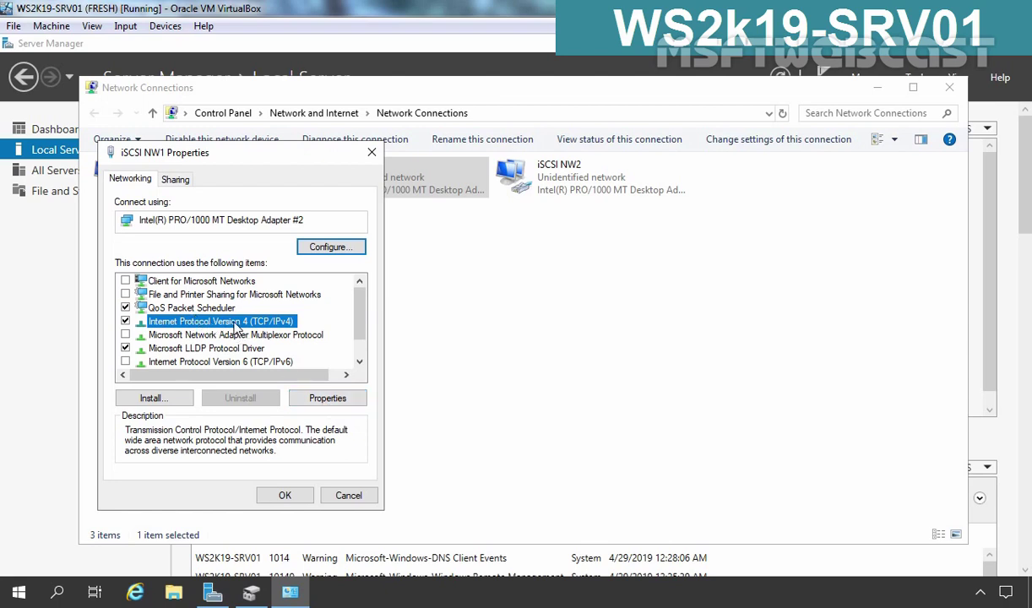
# Review iSCSI NW1's TCP/IPv4 addressing and its advanced DNS and WINS settings, and close the network connections
pyautogui.click(330, 398)
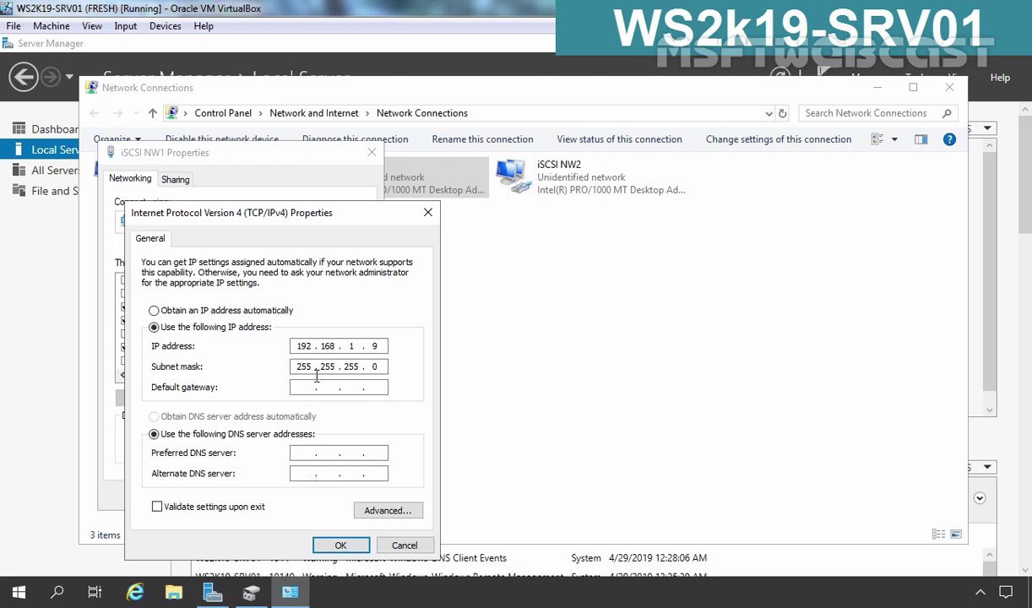
pyautogui.click(388, 513)
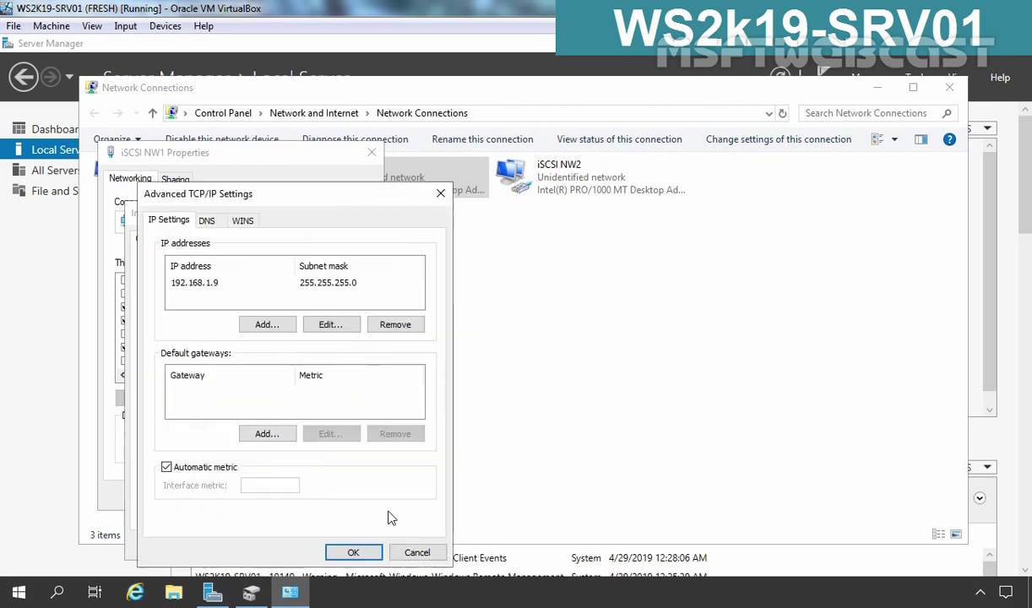
pyautogui.click(207, 223)
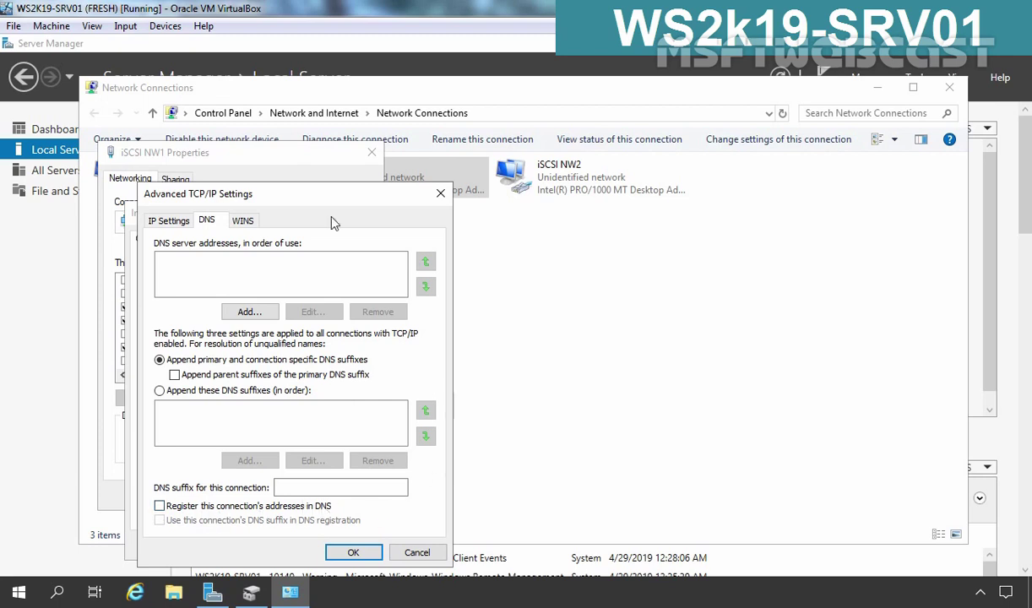
pyautogui.click(245, 222)
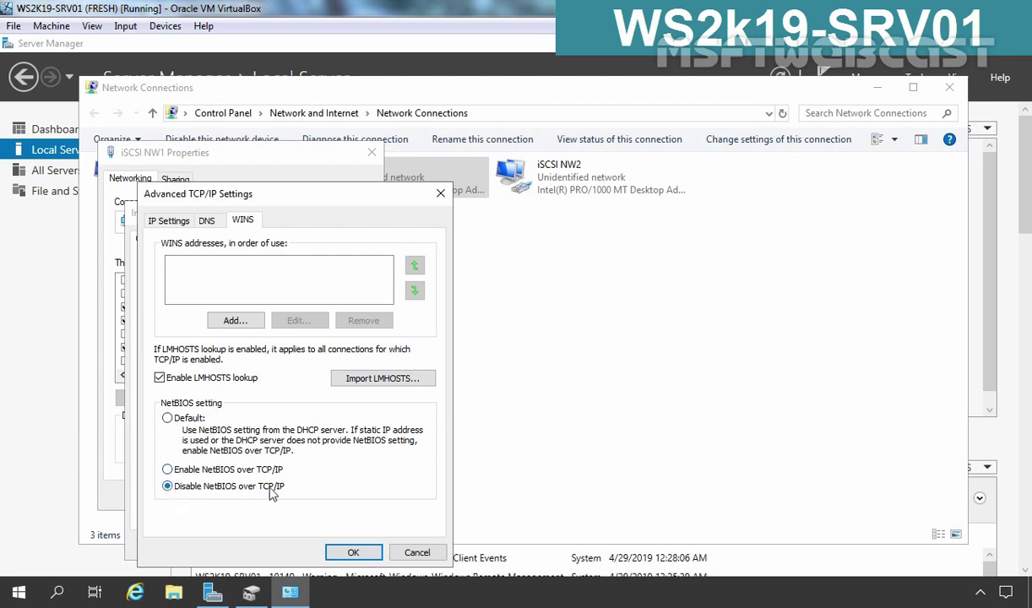
pyautogui.click(351, 552)
pyautogui.click(341, 547)
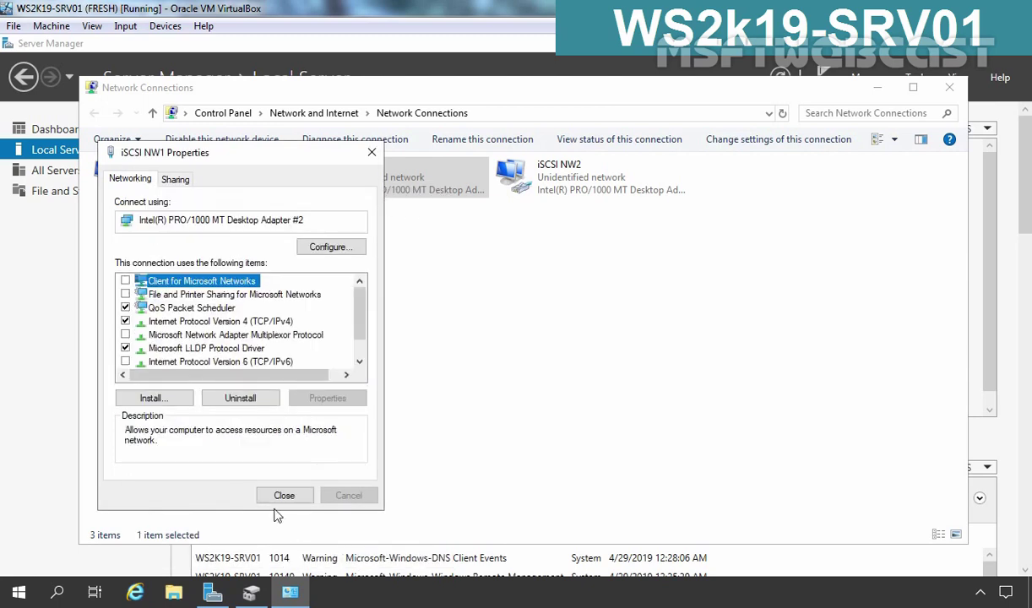
pyautogui.click(281, 493)
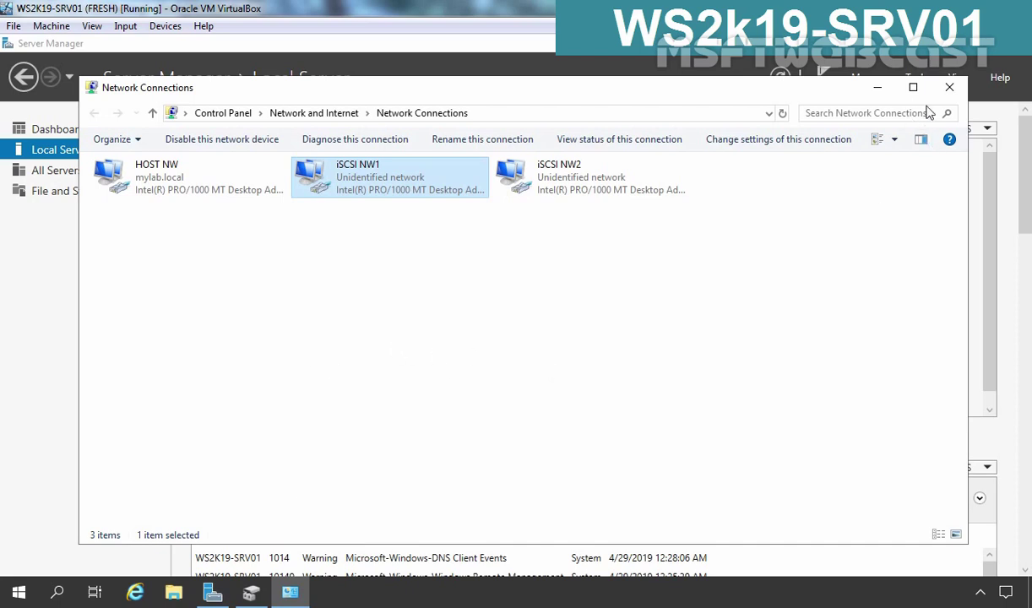
pyautogui.click(949, 95)
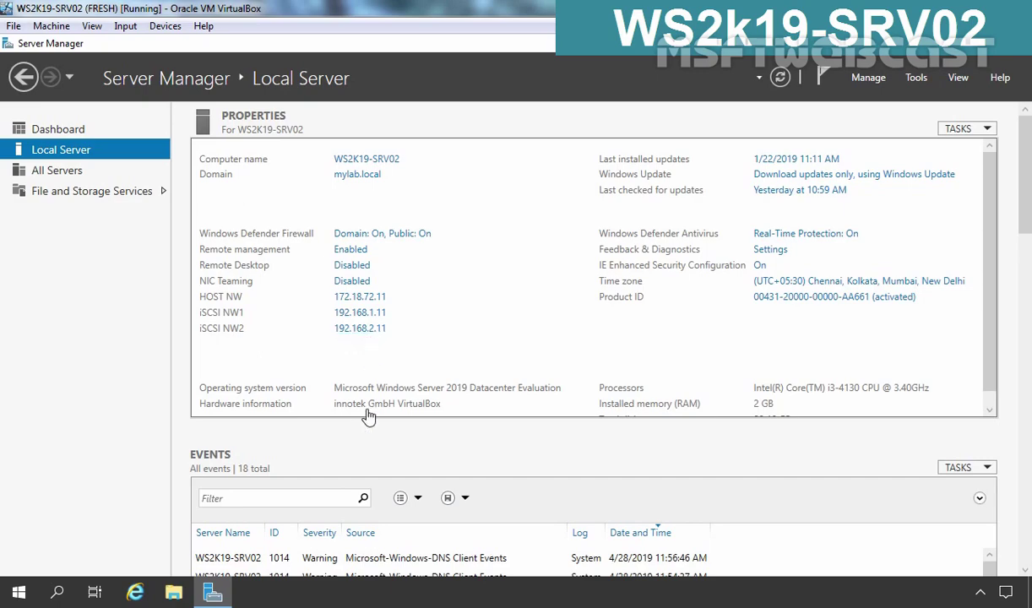
# On WS2K19-SRV01, start adding roles and features with a role-based installation targeting that server
pyautogui.hotkey('alt', 'Tab')
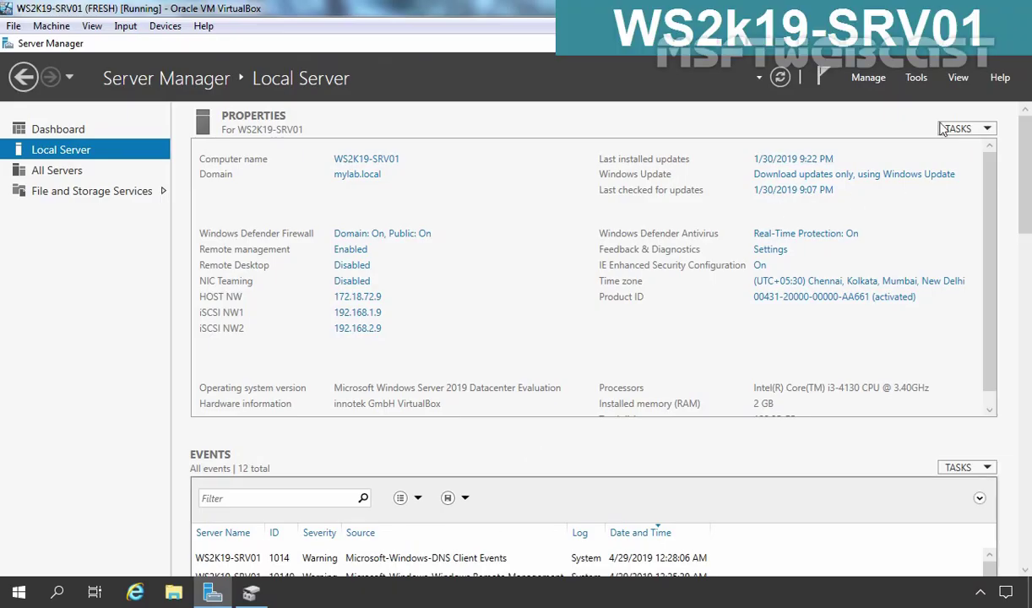
pyautogui.click(866, 83)
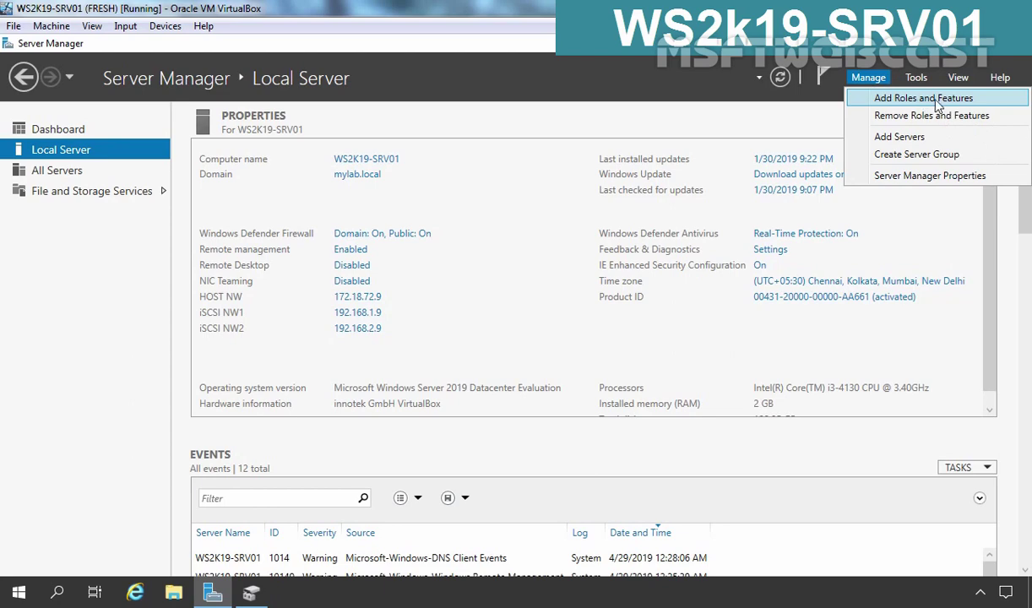
pyautogui.click(902, 99)
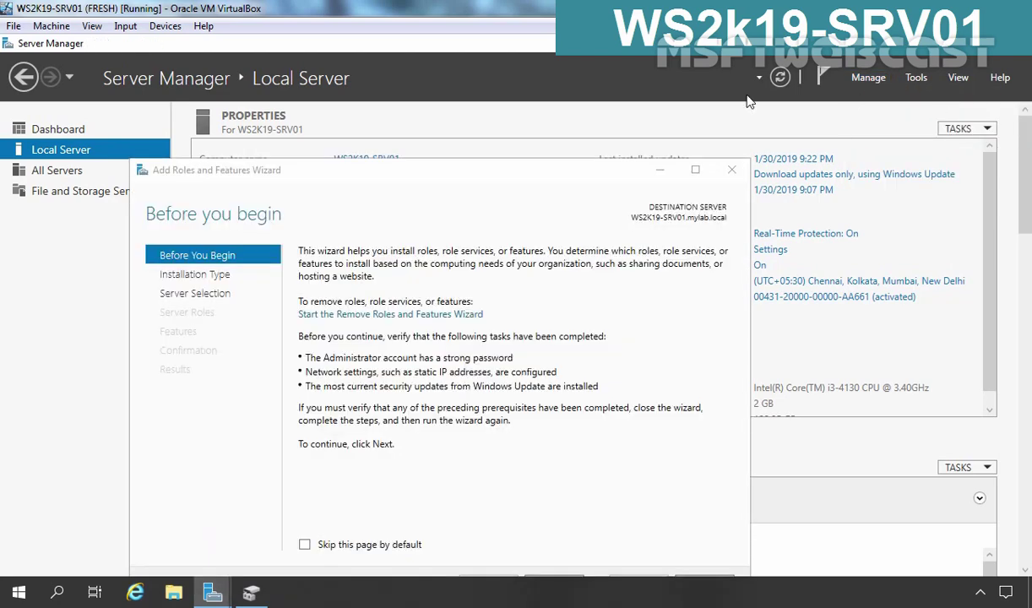
pyautogui.moveTo(412, 173); pyautogui.dragTo(402, 119)
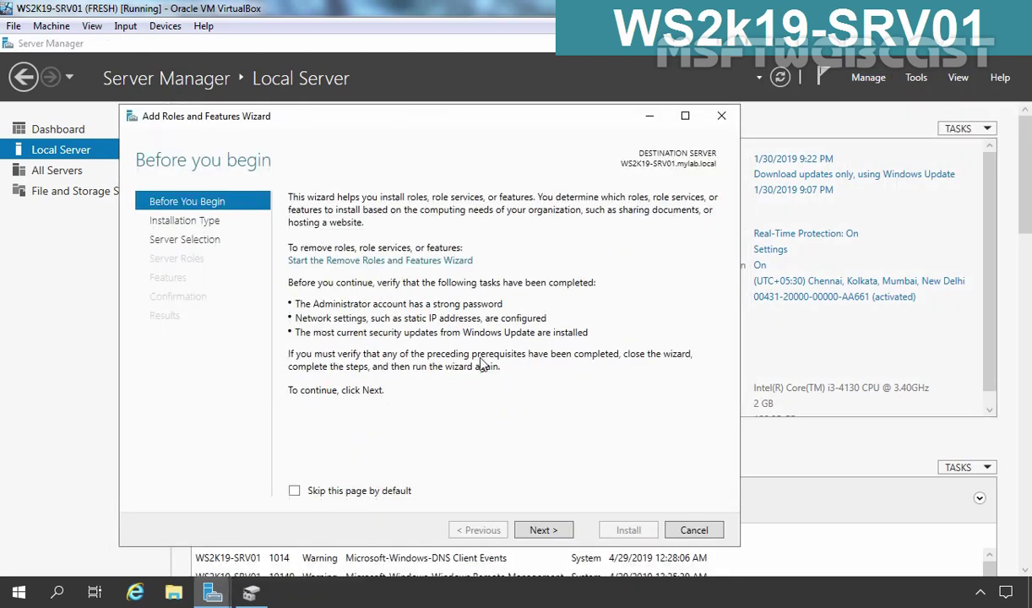
pyautogui.click(542, 530)
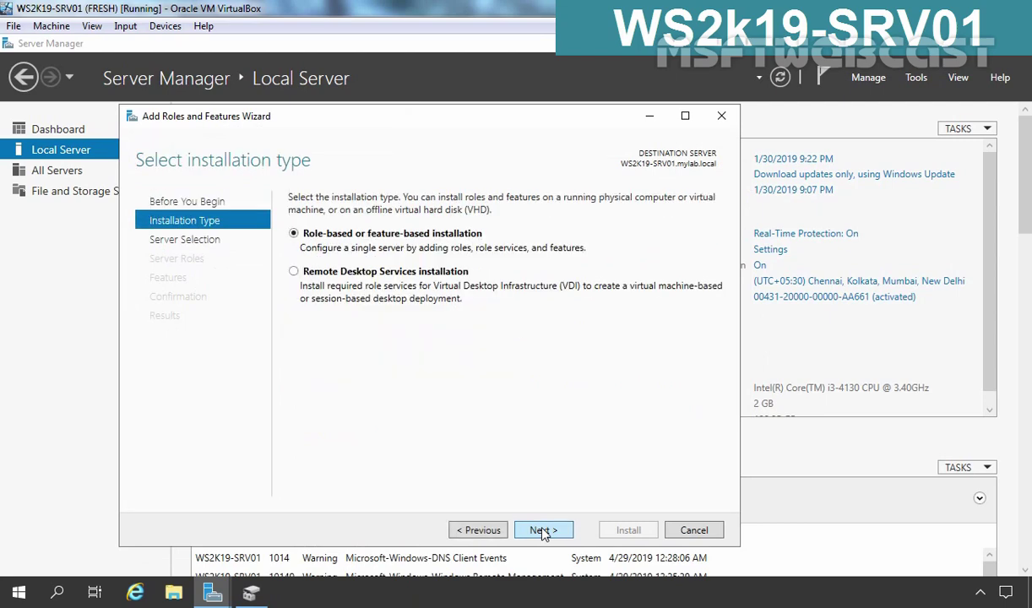
pyautogui.click(543, 530)
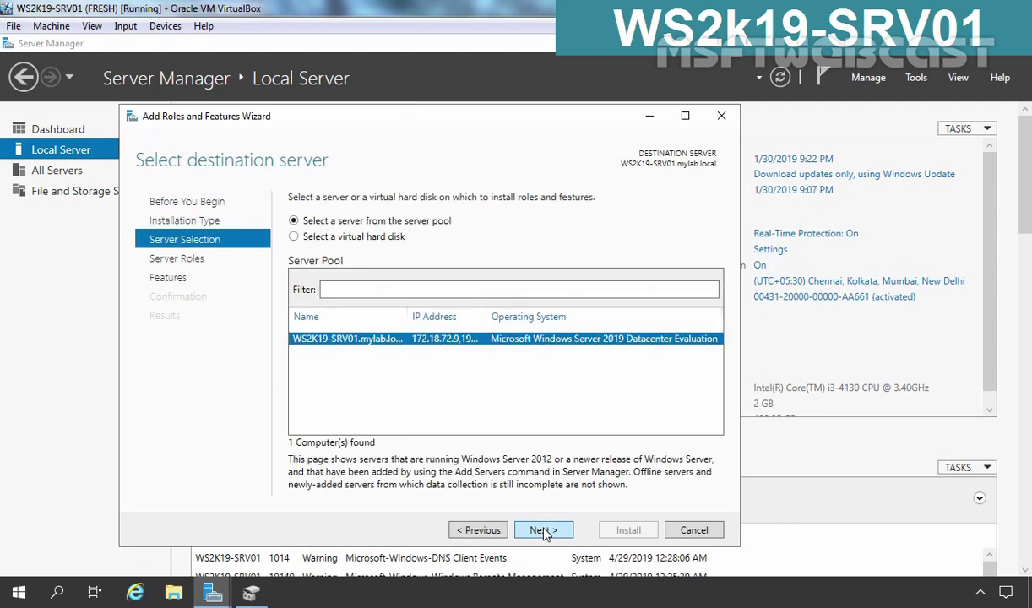
pyautogui.click(543, 530)
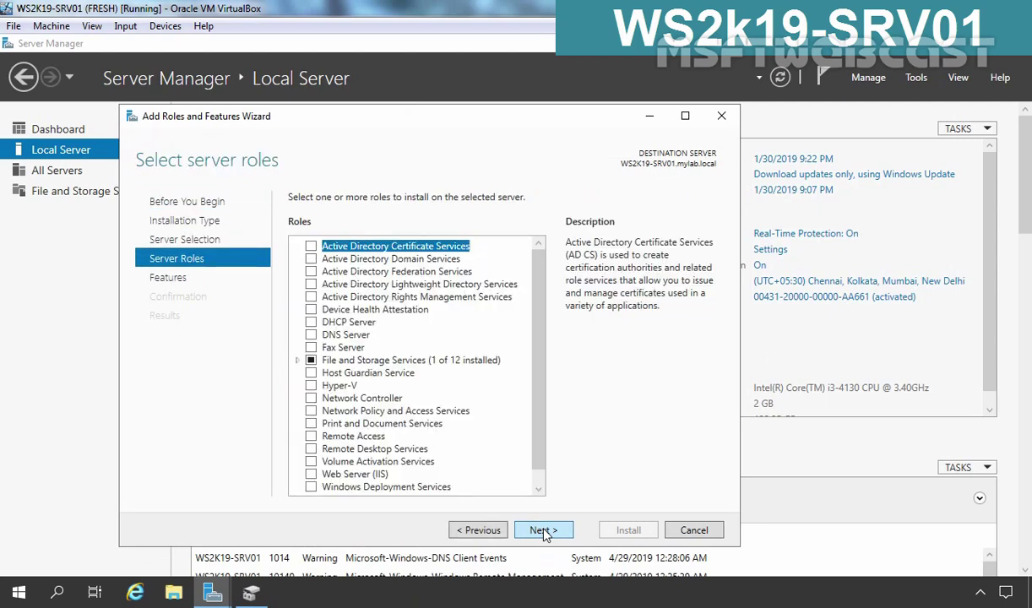
# Select the iSCSI Target Server role under File and iSCSI Services, including its required features and management tools
pyautogui.doubleClick(344, 361)
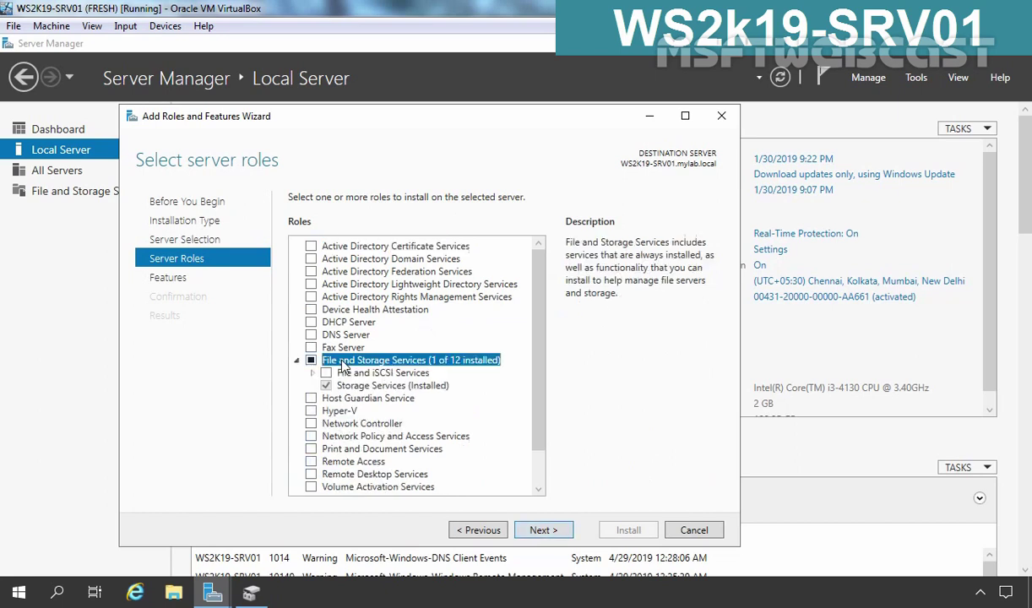
pyautogui.doubleClick(343, 361)
pyautogui.doubleClick(343, 360)
pyautogui.click(365, 374)
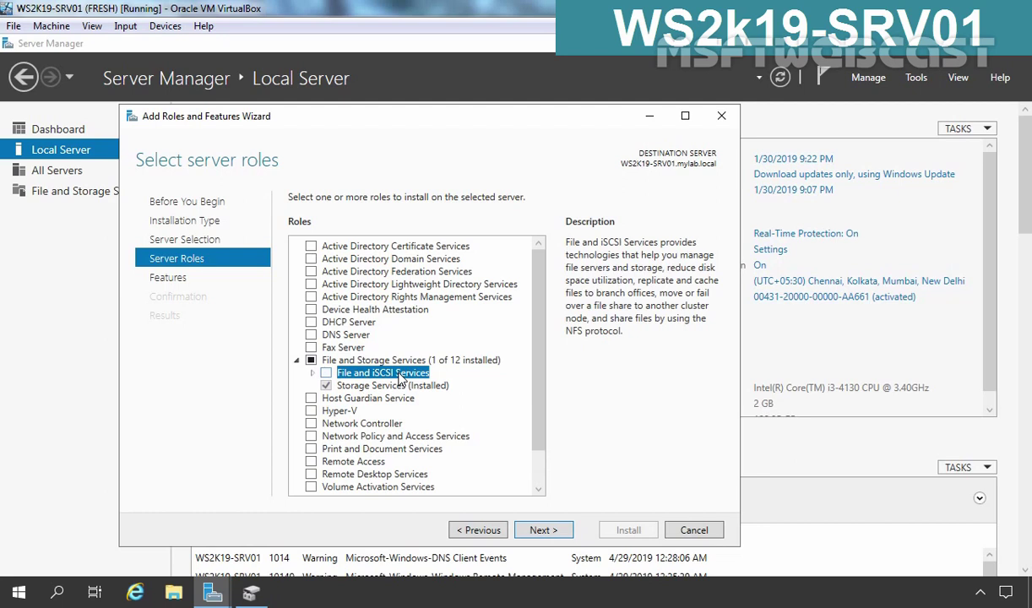
pyautogui.click(313, 372)
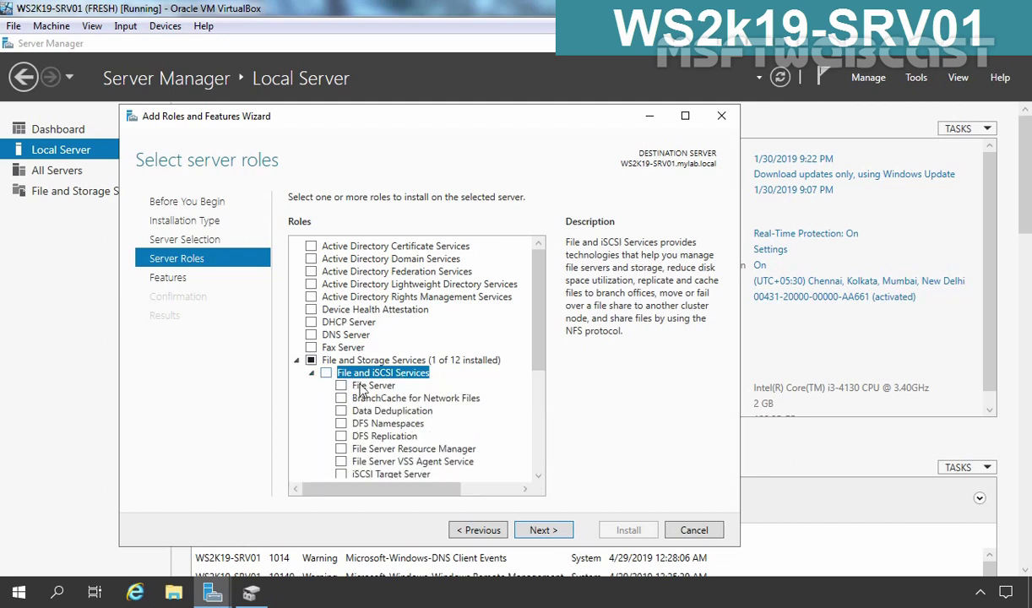
pyautogui.click(402, 475)
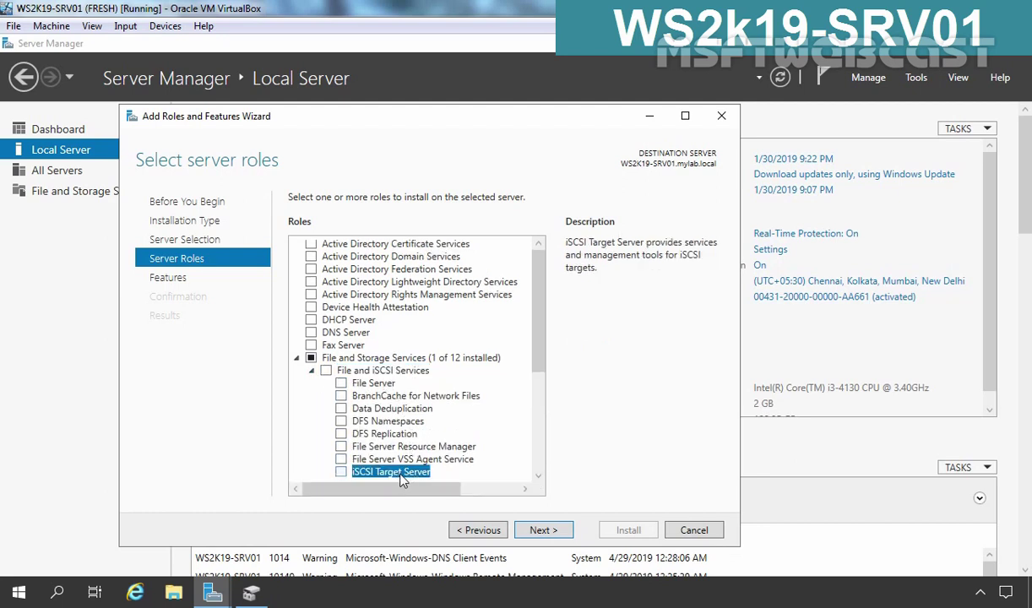
pyautogui.click(341, 472)
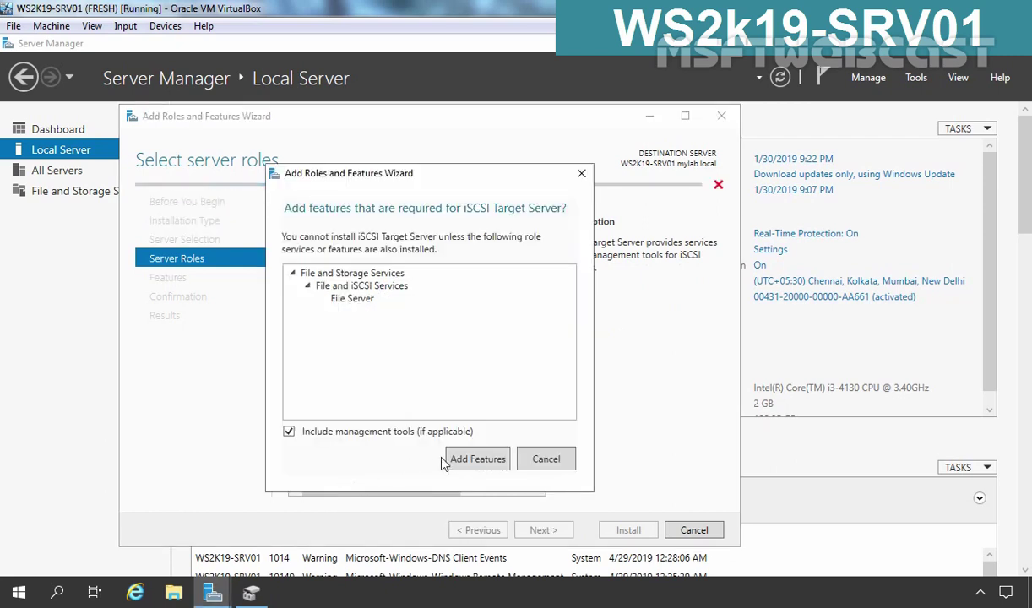
pyautogui.click(477, 459)
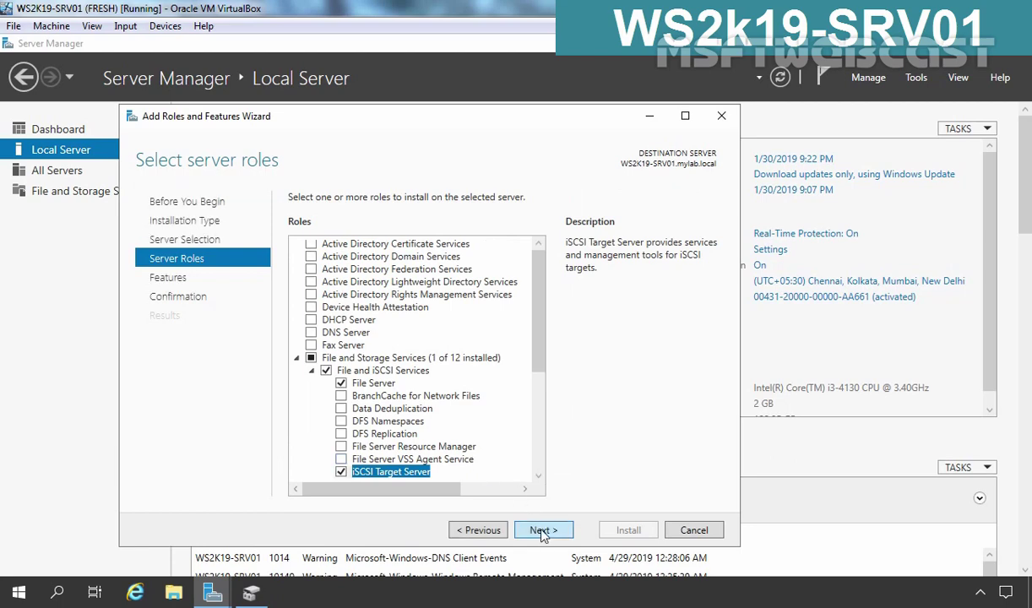
# Skip adding further features and install the selected File Server and iSCSI Target Server role services
pyautogui.click(542, 530)
pyautogui.click(542, 530)
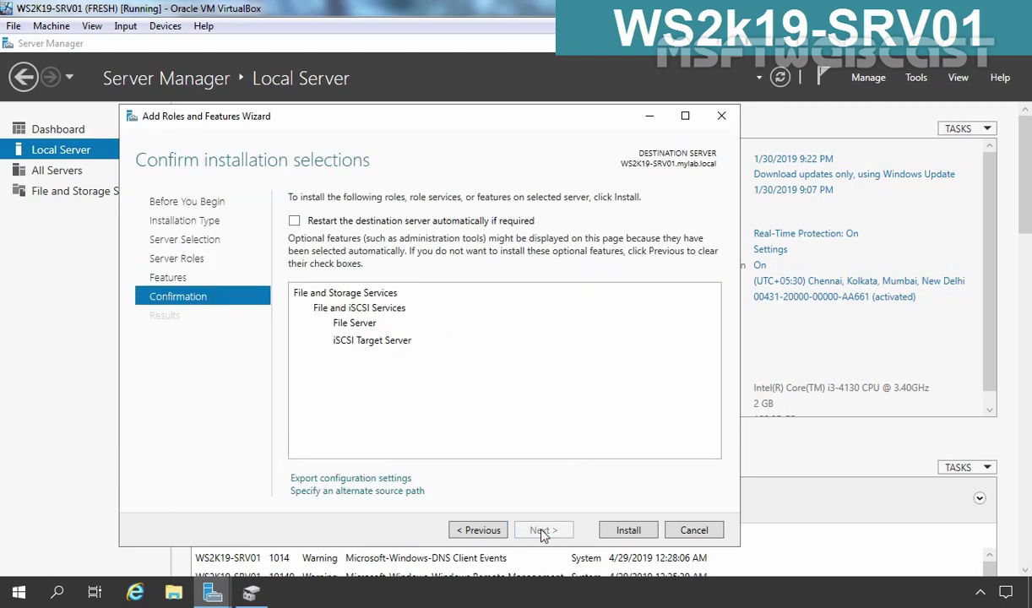
pyautogui.click(626, 532)
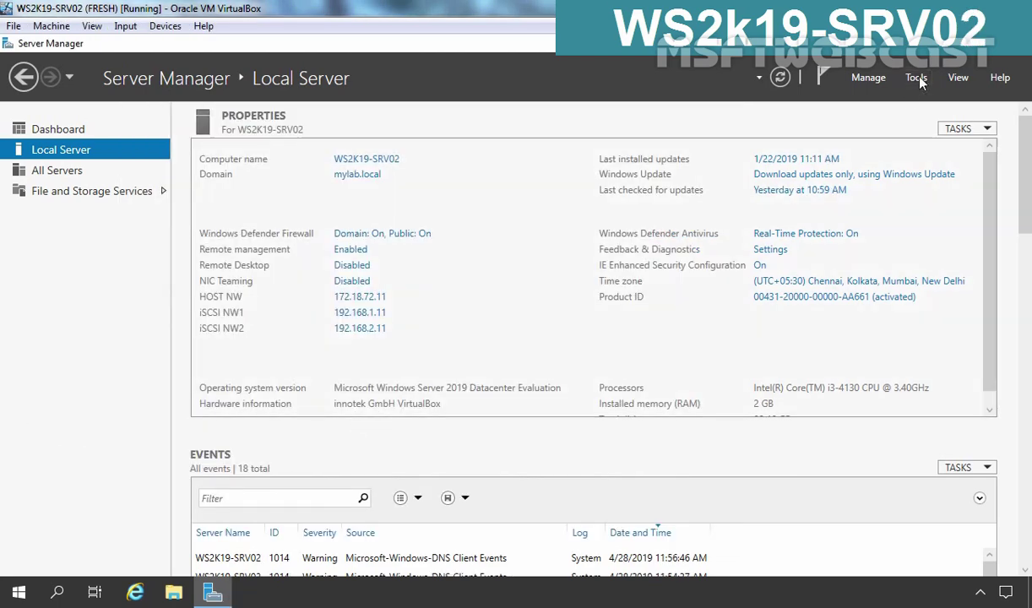
# On WS2K19-SRV02, launch the iSCSI Initiator and agree to start the Microsoft iSCSI service automatically
pyautogui.click(917, 79)
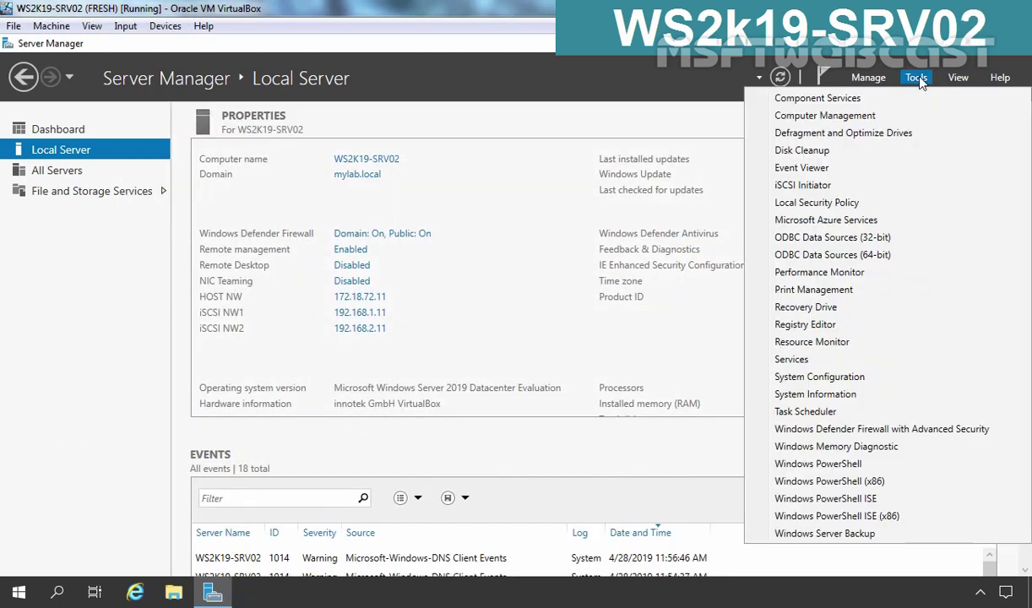
pyautogui.click(809, 189)
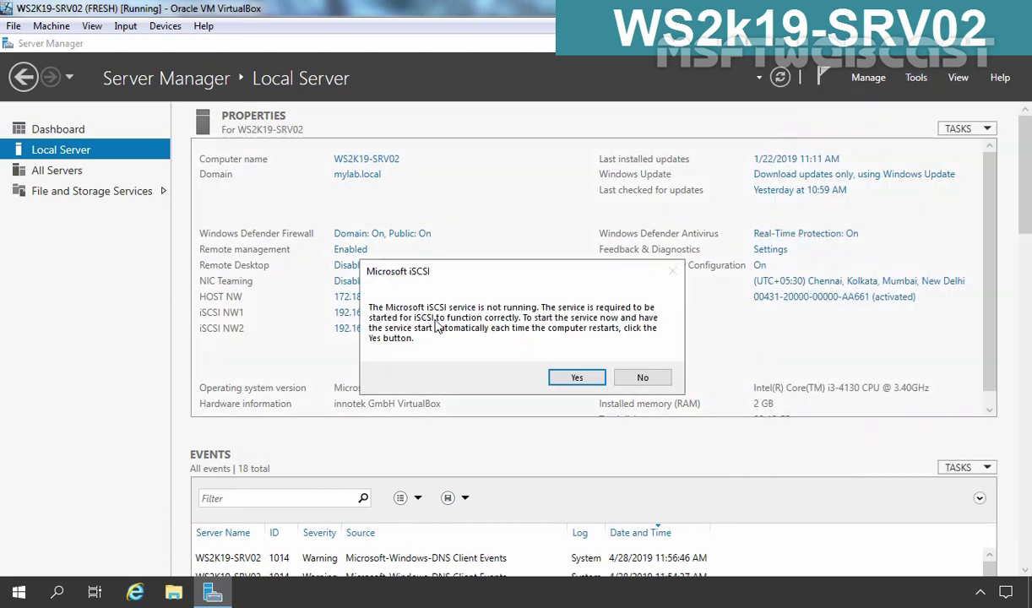
pyautogui.click(574, 379)
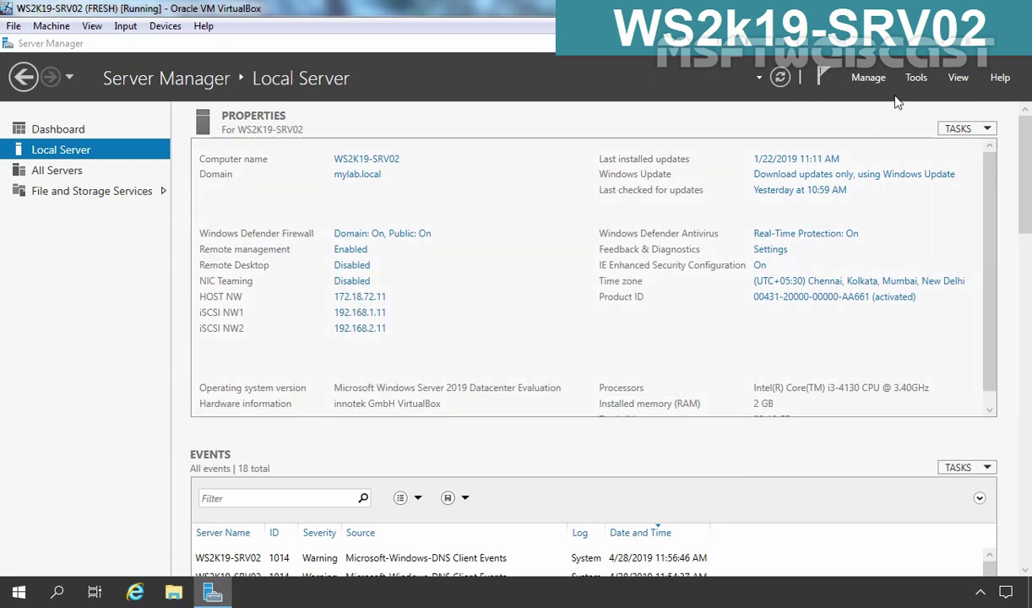
# Check the startup type and status of the Microsoft iSCSI Initiator Service in the Services console on WS2K19-SRV02
pyautogui.click(917, 77)
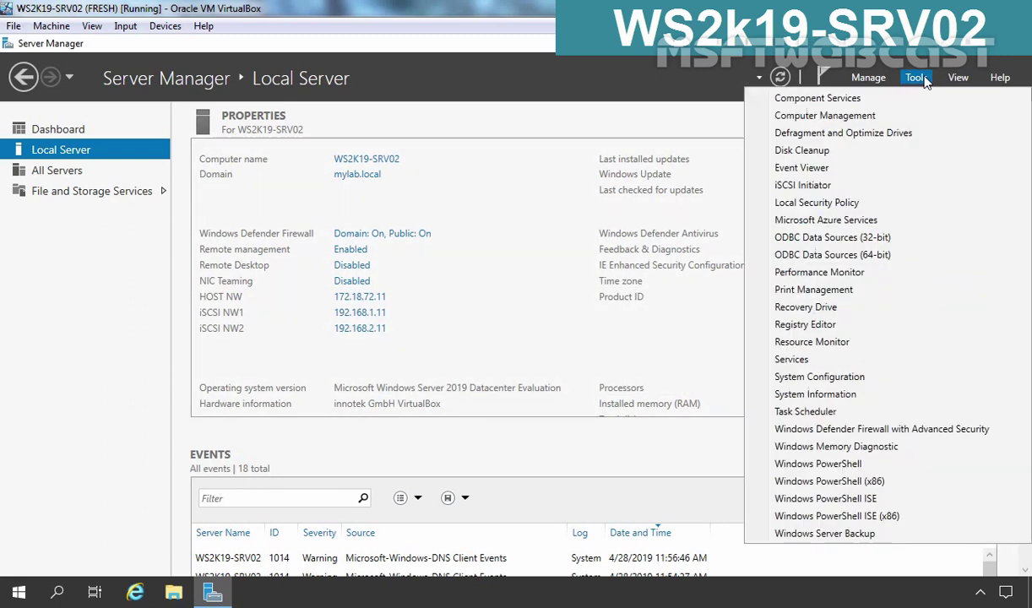
pyautogui.click(799, 363)
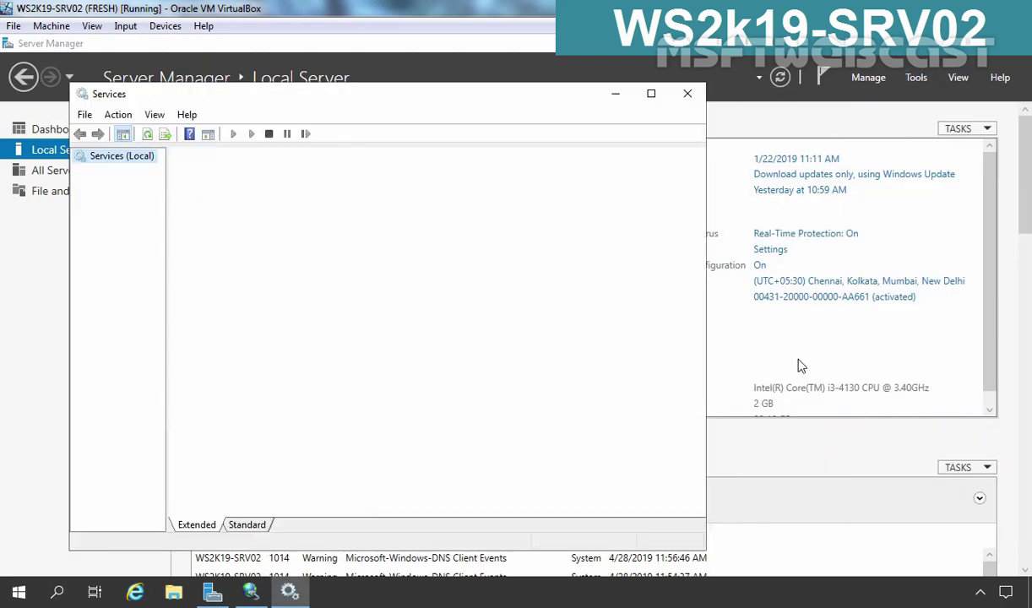
pyautogui.click(388, 347)
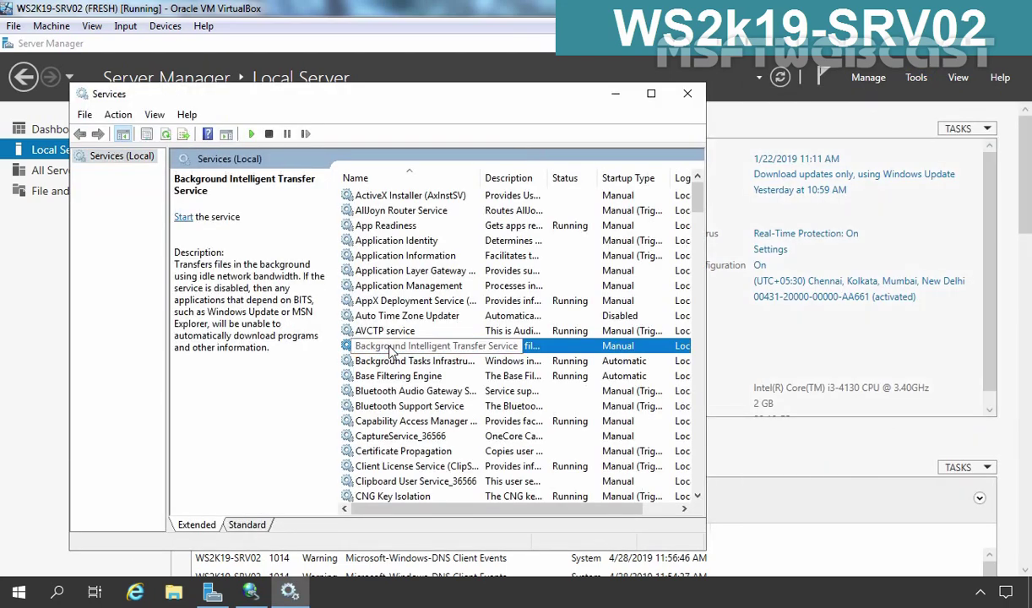
pyautogui.press('m')
pyautogui.click(382, 241)
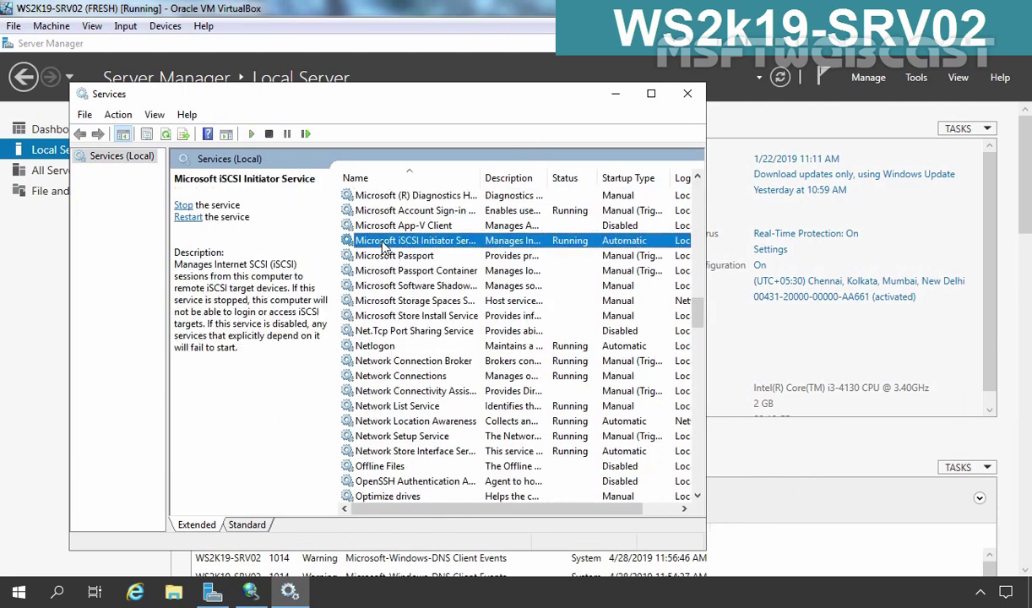
pyautogui.doubleClick(447, 243)
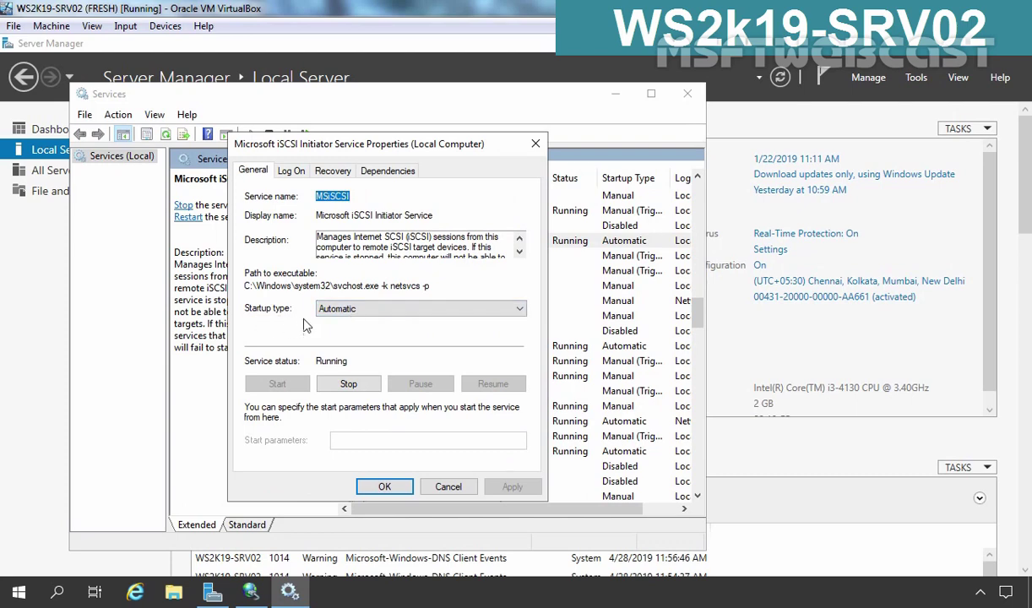
pyautogui.click(384, 487)
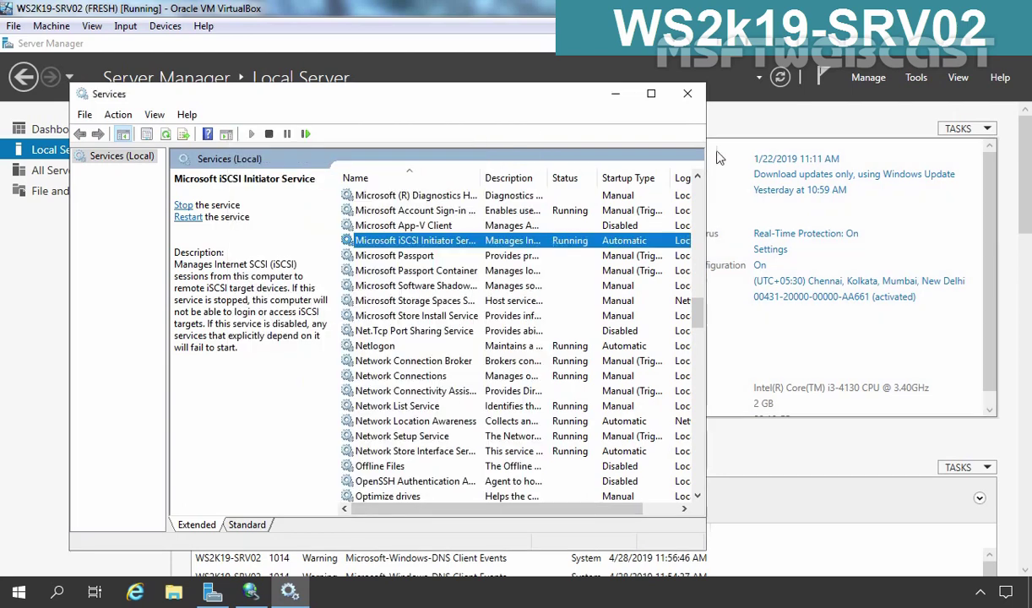
pyautogui.click(685, 94)
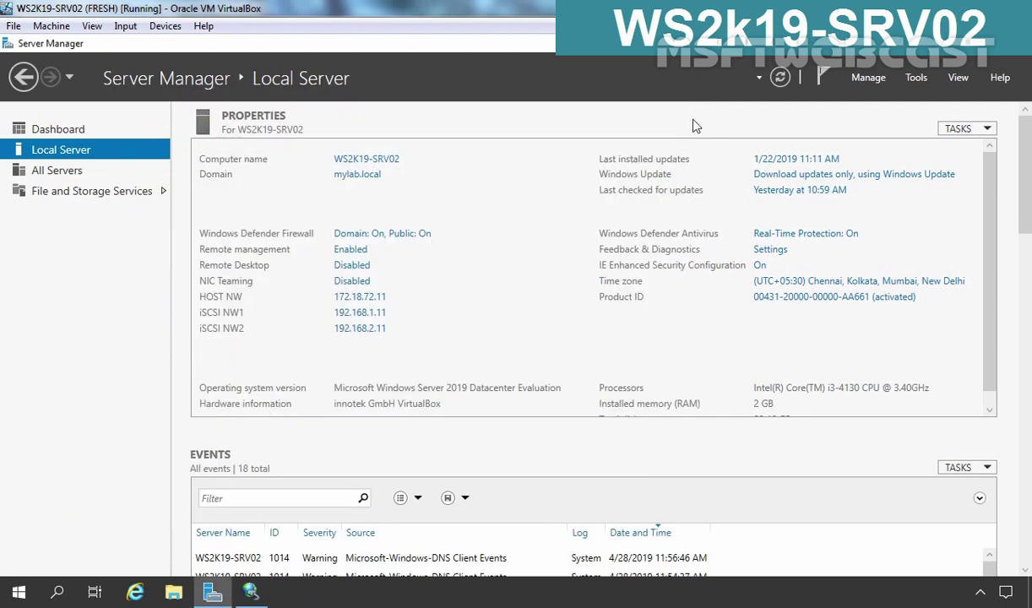
# Start adding roles and features on WS2K19-SRV02 with a role-based or feature-based installation targeting that server
pyautogui.click(866, 81)
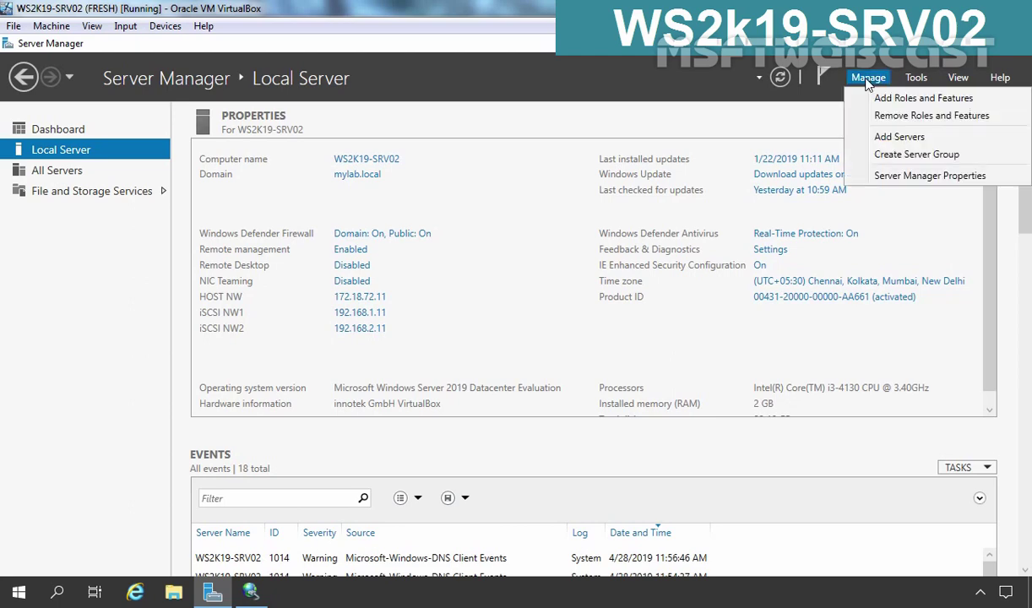
pyautogui.click(925, 100)
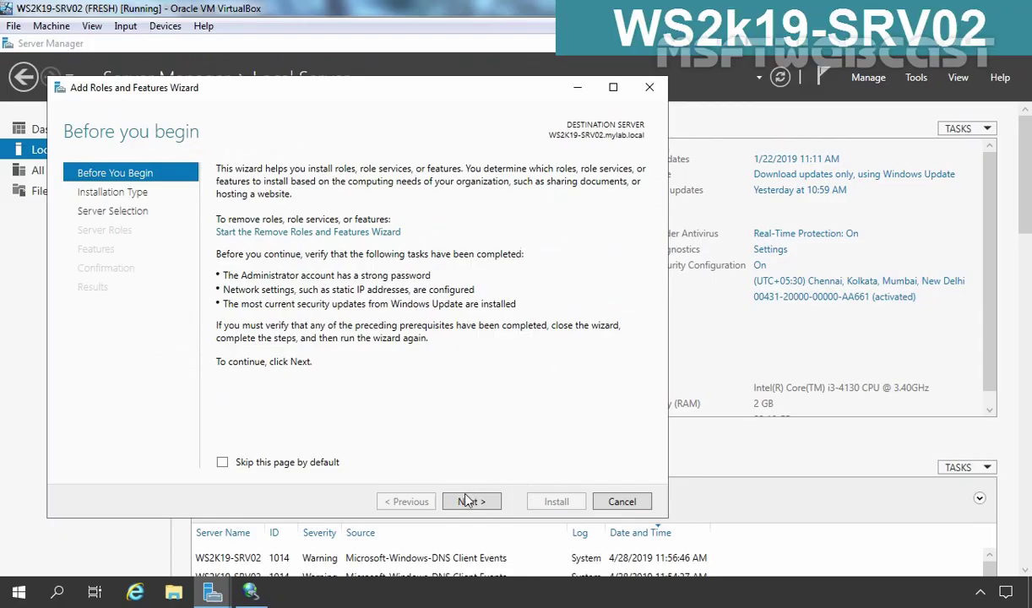
pyautogui.click(470, 503)
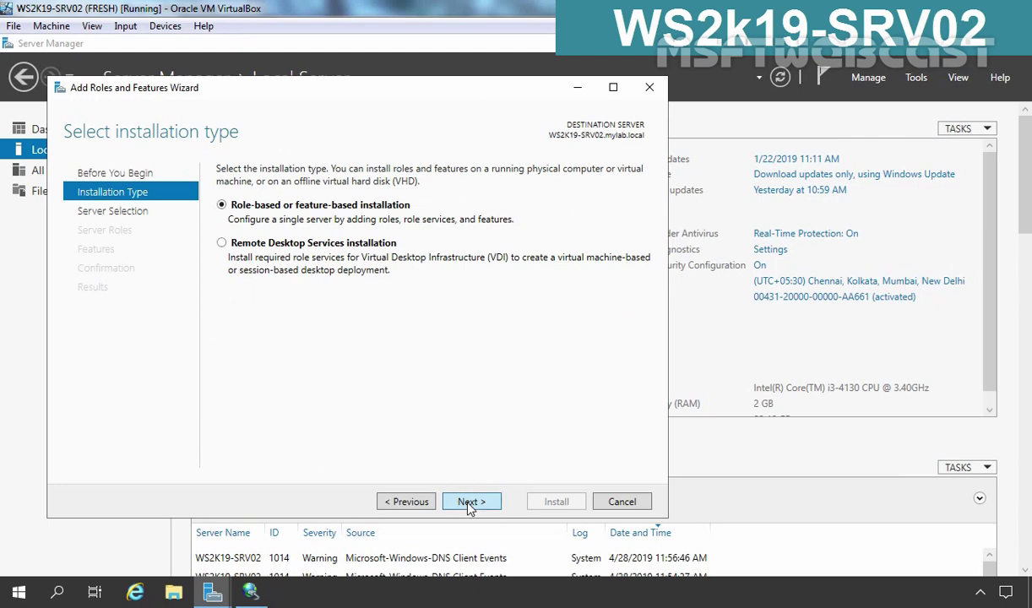
pyautogui.click(471, 503)
pyautogui.click(470, 502)
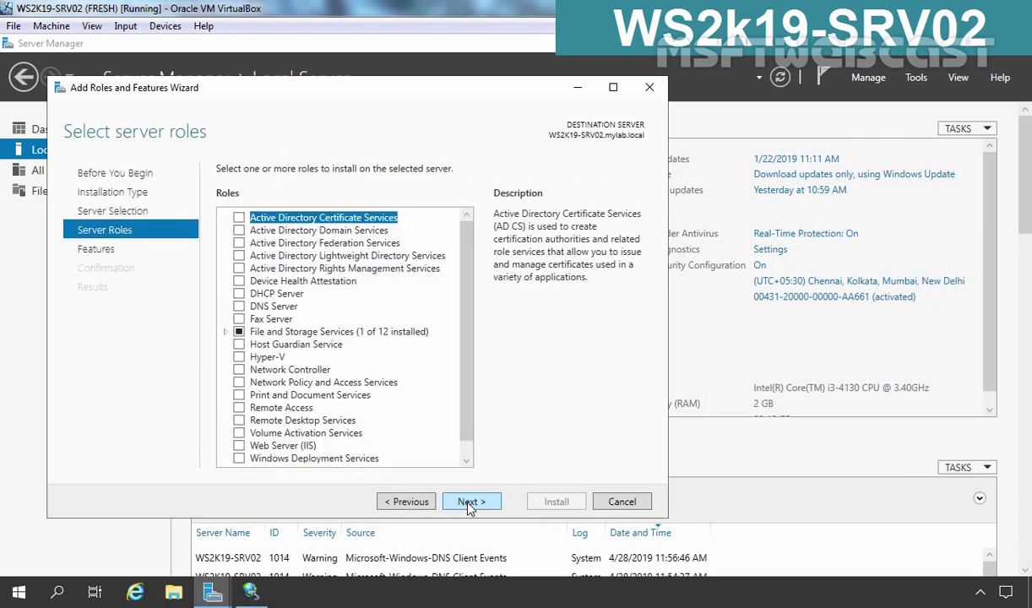
# Skip adding server roles, select the Multipath I/O feature and install it
pyautogui.click(470, 502)
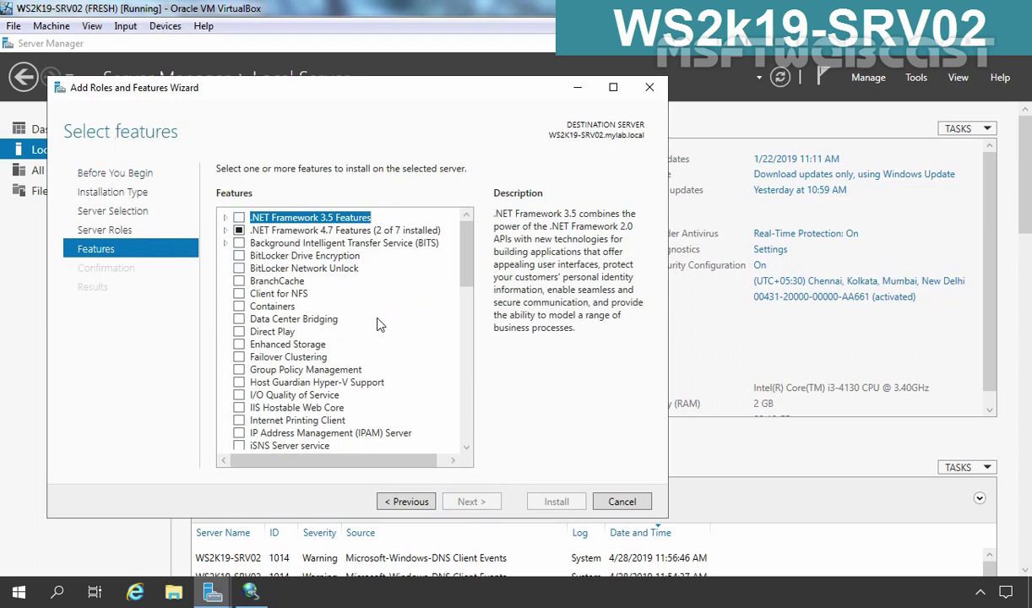
pyautogui.scroll(-3, 384, 345)
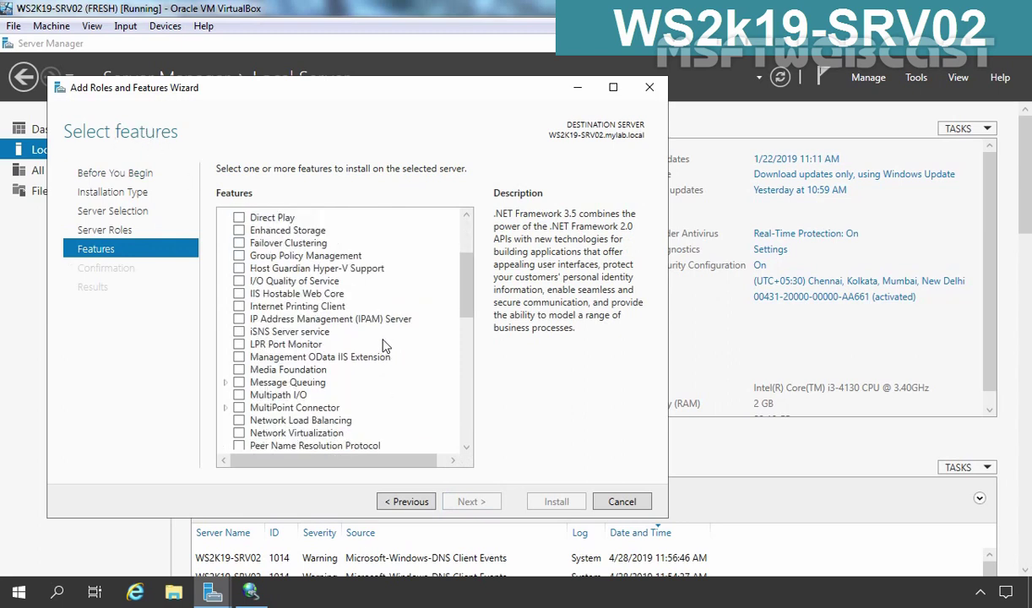
pyautogui.click(287, 396)
pyautogui.click(239, 395)
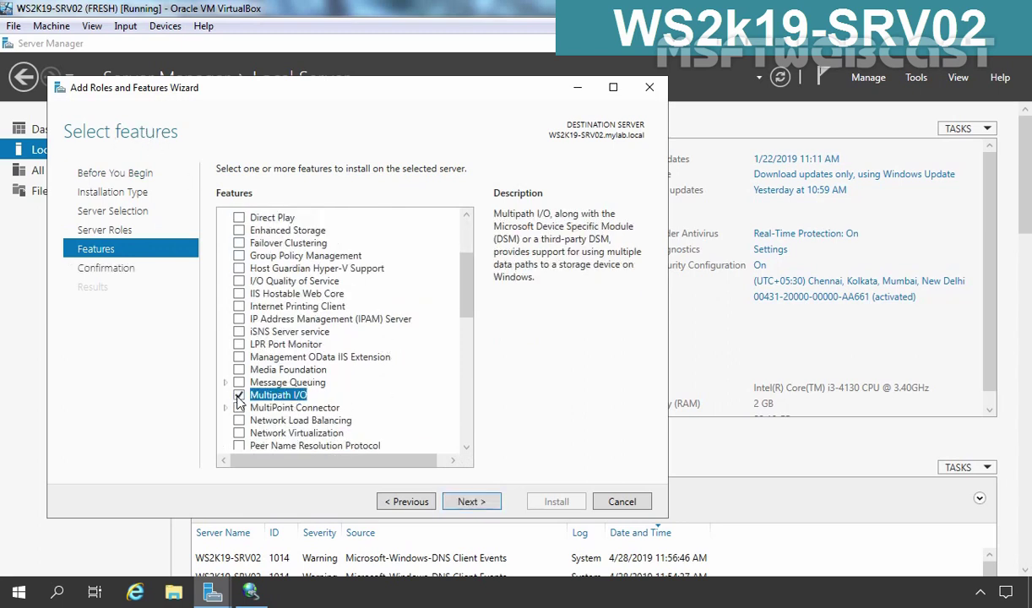
pyautogui.click(471, 501)
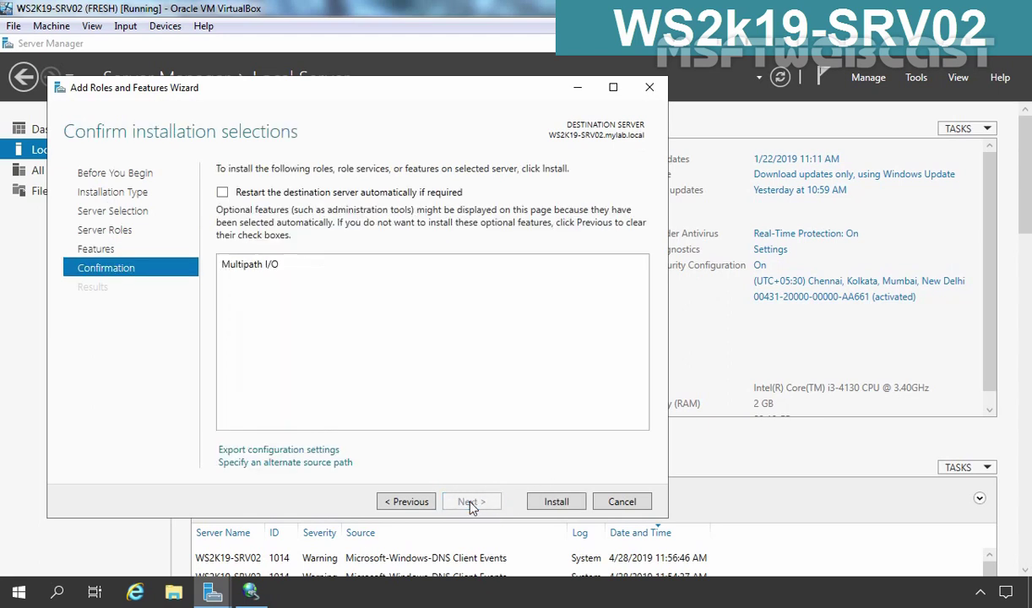
pyautogui.click(557, 502)
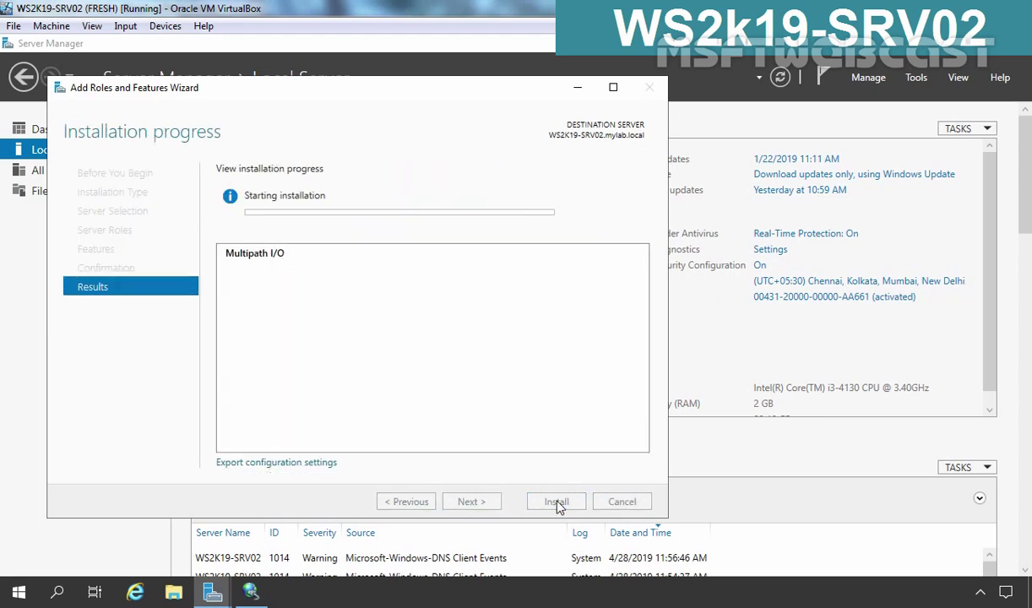
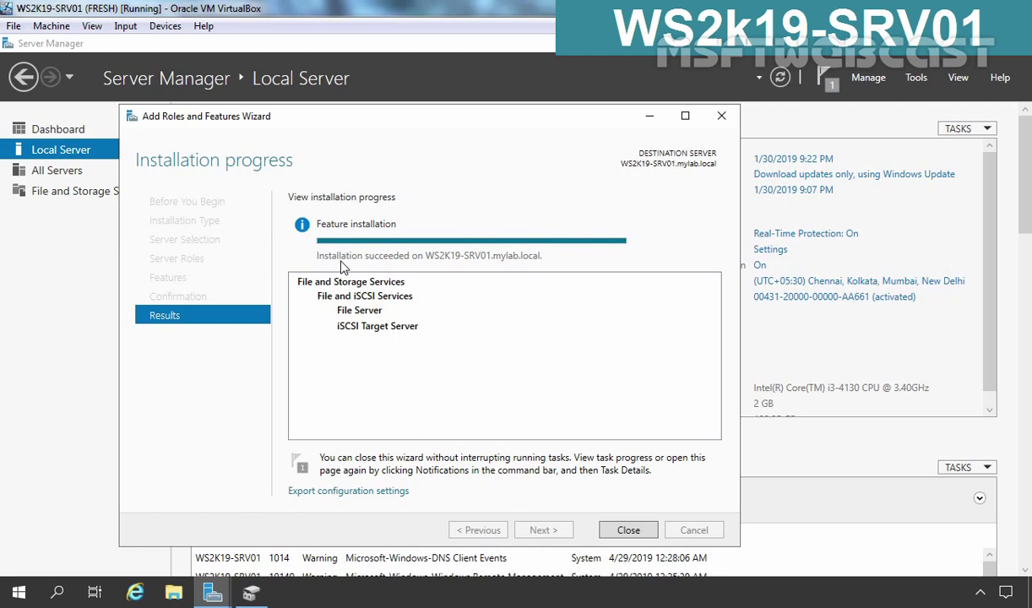
# On WS2K19-SRV01, close the finished role installation wizard and show the iSCSI page of File and Storage Services
pyautogui.click(629, 530)
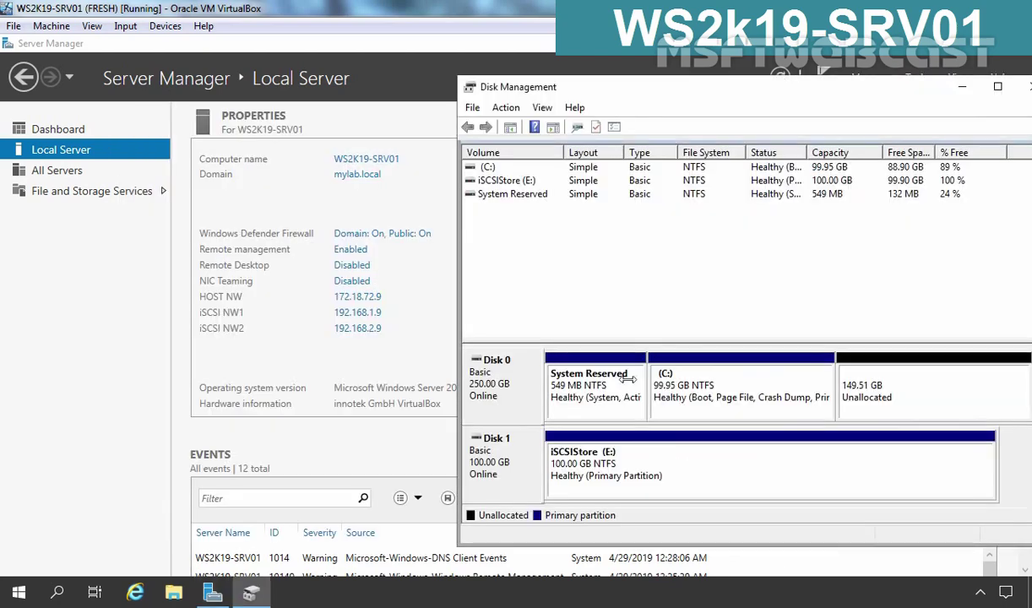
pyautogui.click(95, 197)
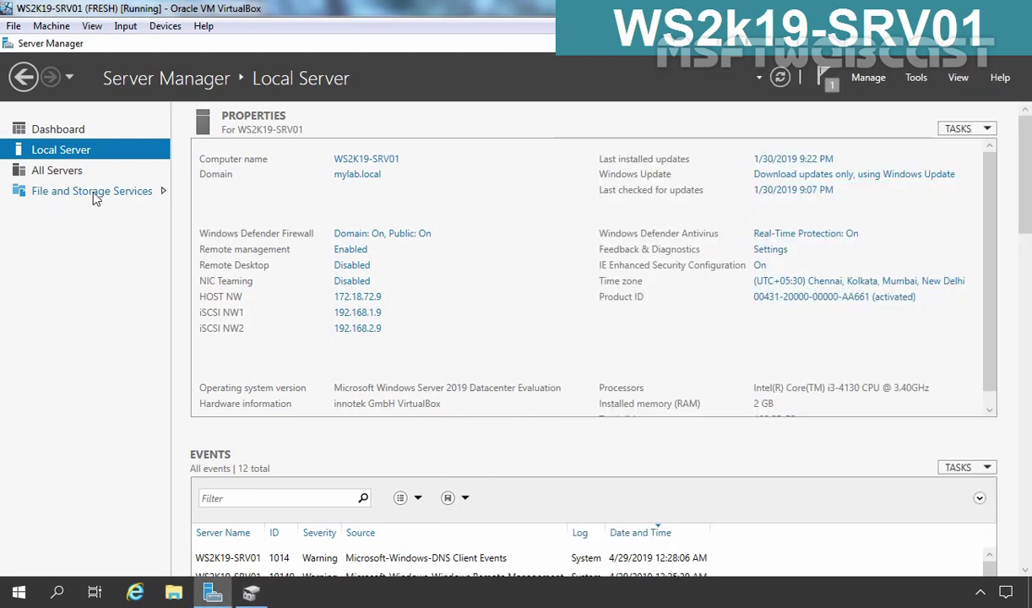
pyautogui.click(96, 194)
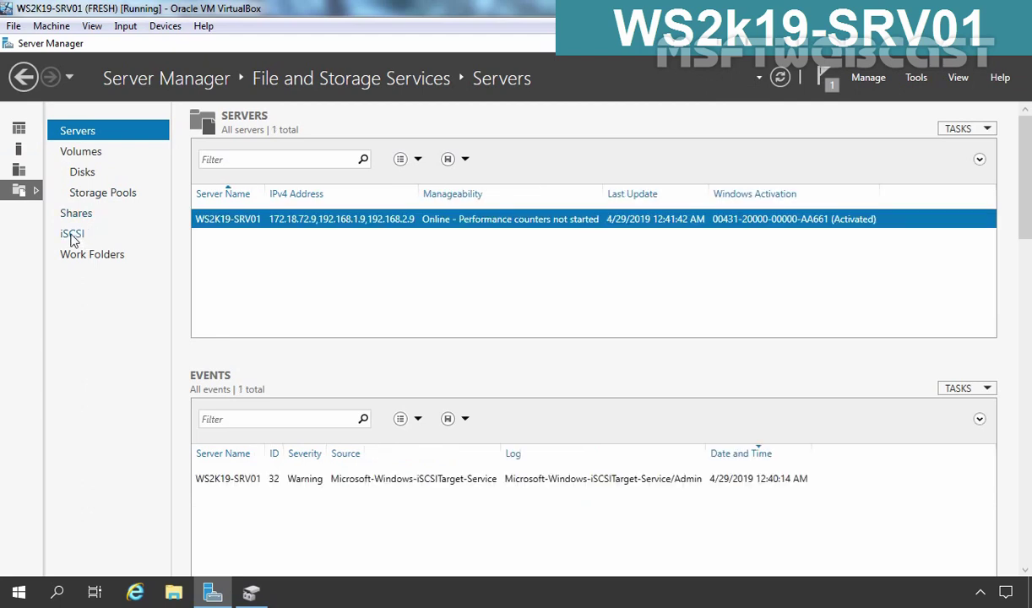
pyautogui.click(74, 238)
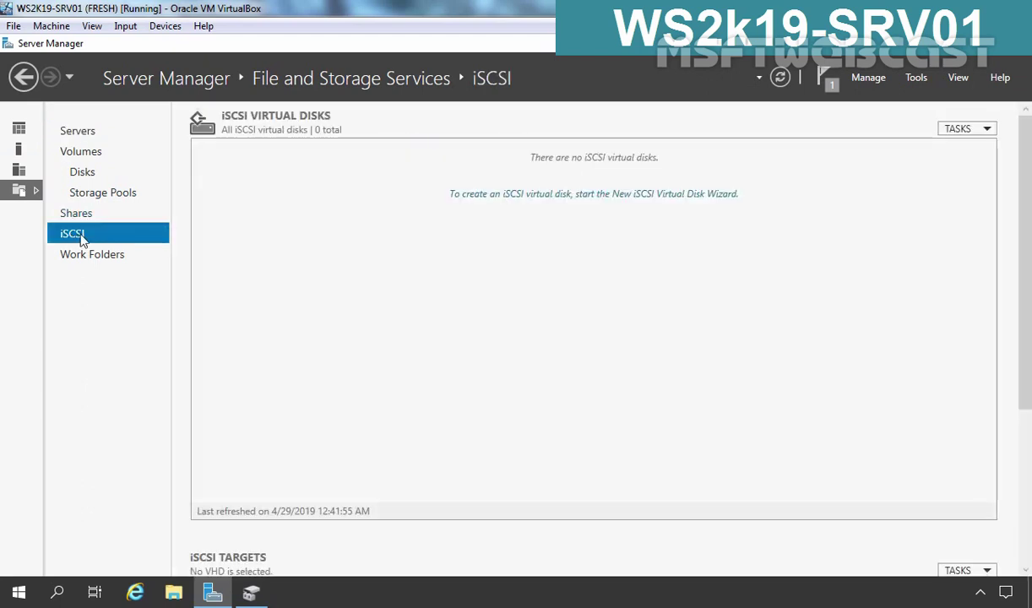
# Start creating a new iSCSI virtual disk and choose volume E: as its storage location
pyautogui.click(549, 194)
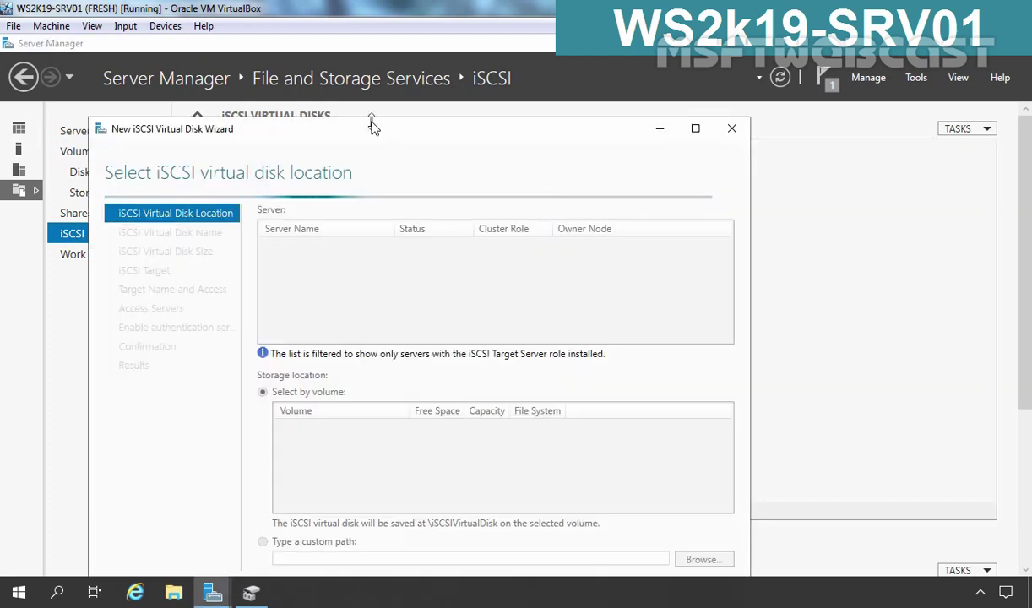
pyautogui.moveTo(376, 133); pyautogui.dragTo(389, 97)
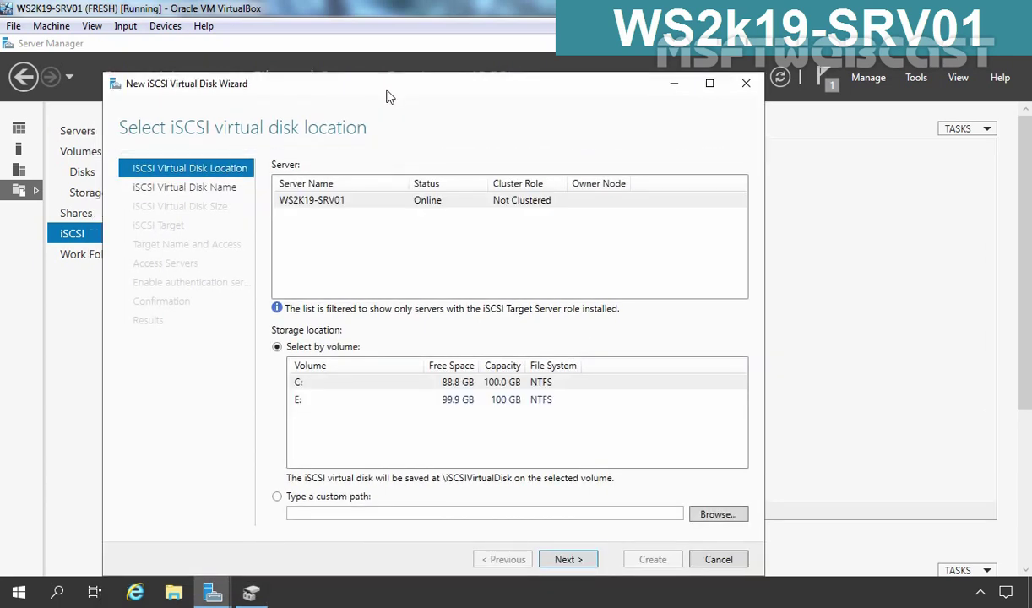
pyautogui.click(312, 401)
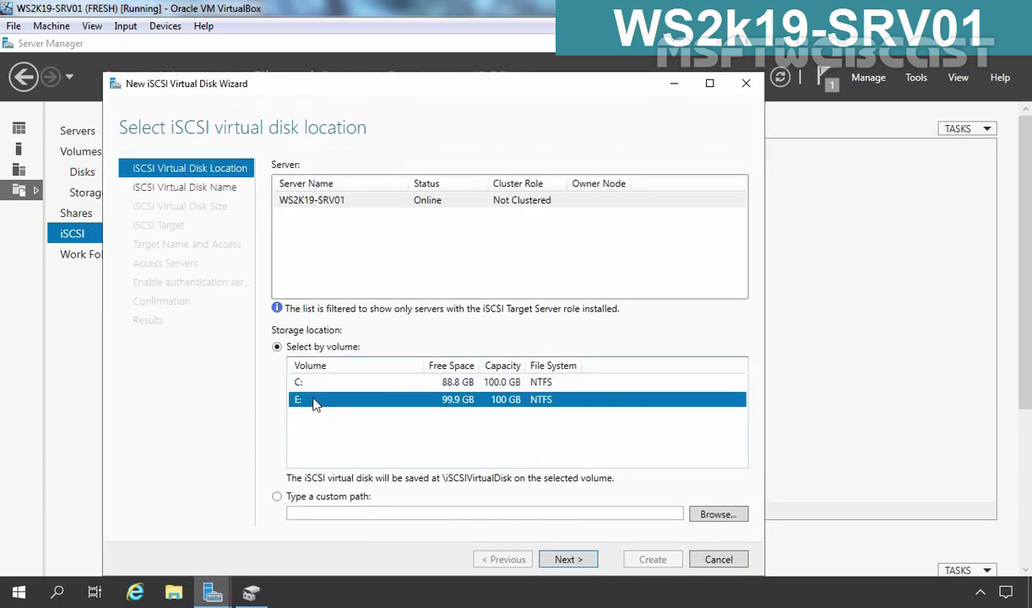
pyautogui.click(568, 559)
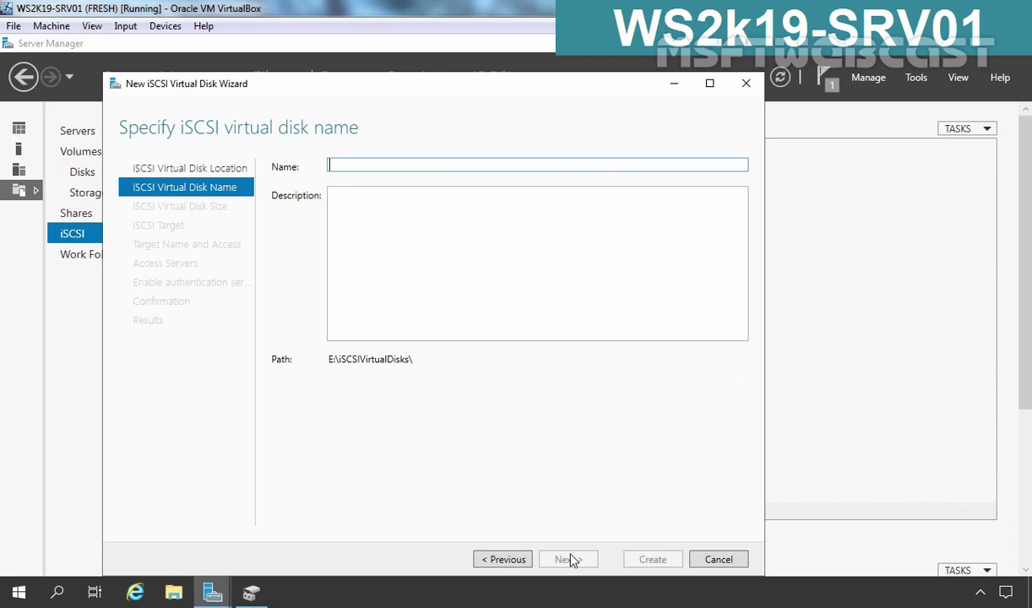
# Name the iSCSI virtual disk vDISK1 and set its size to 50 GB, keeping it dynamically expanding
pyautogui.write('vDISK1')
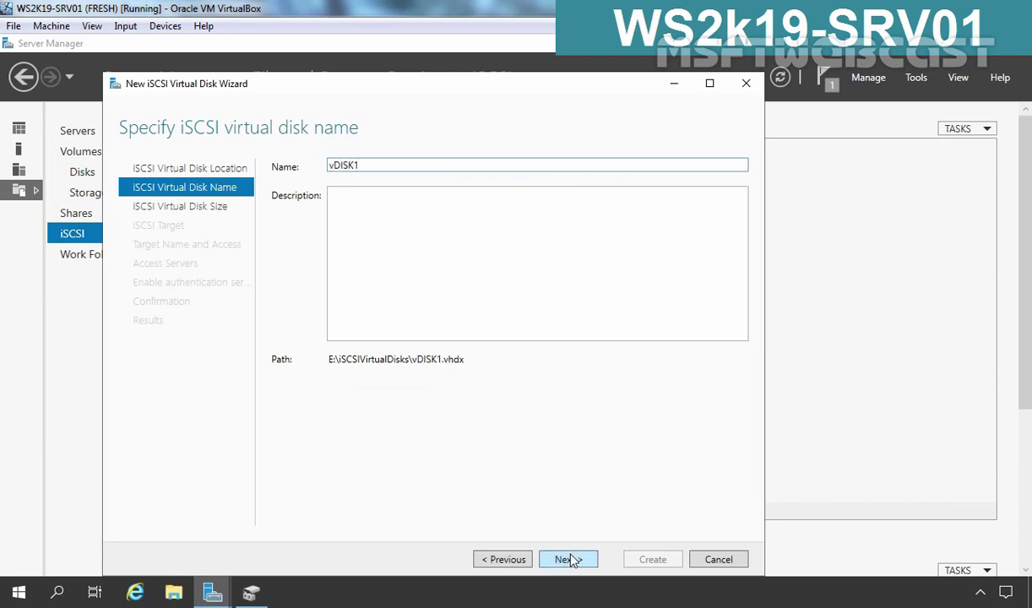
pyautogui.click(569, 560)
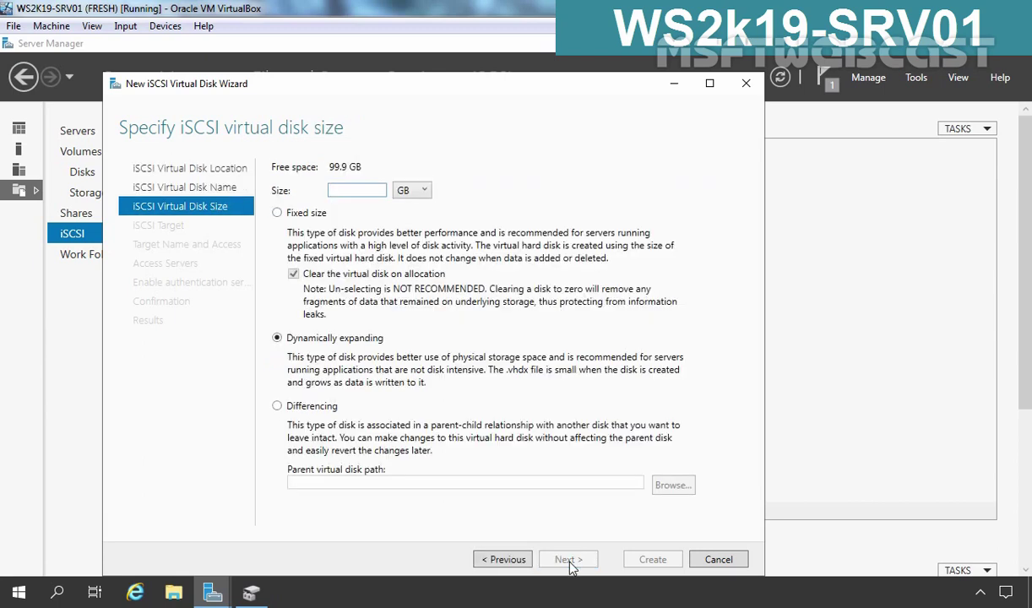
pyautogui.write('50')
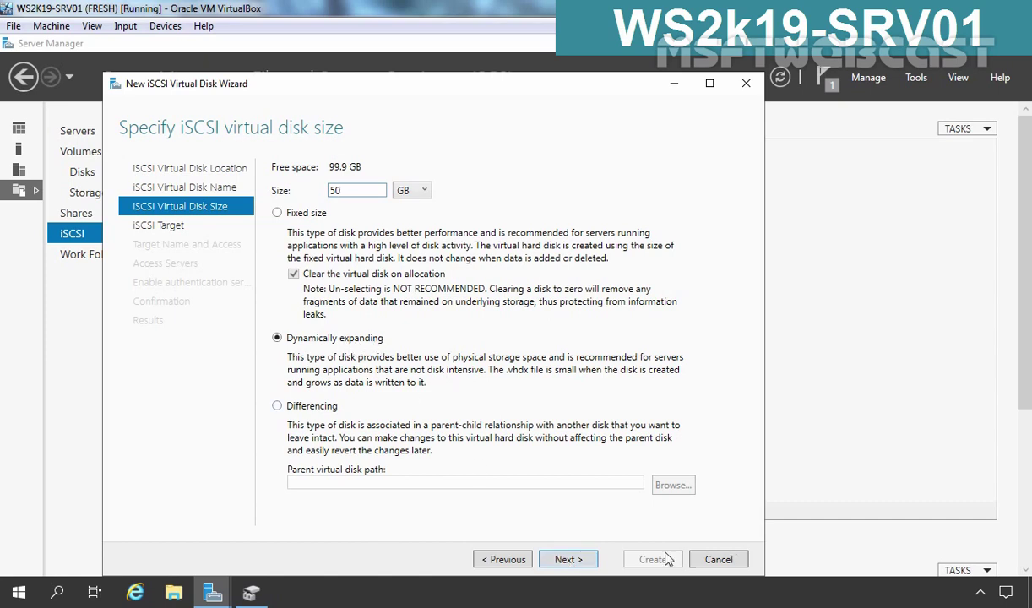
pyautogui.click(564, 561)
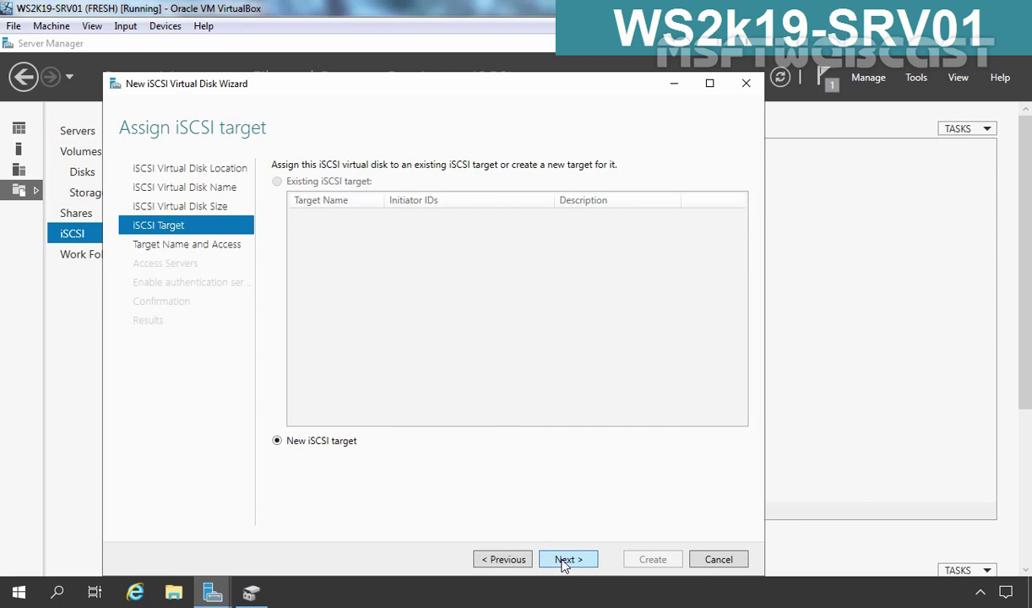
# Assign the virtual disk to a new iSCSI target named iSCSITarget-1
pyautogui.click(566, 560)
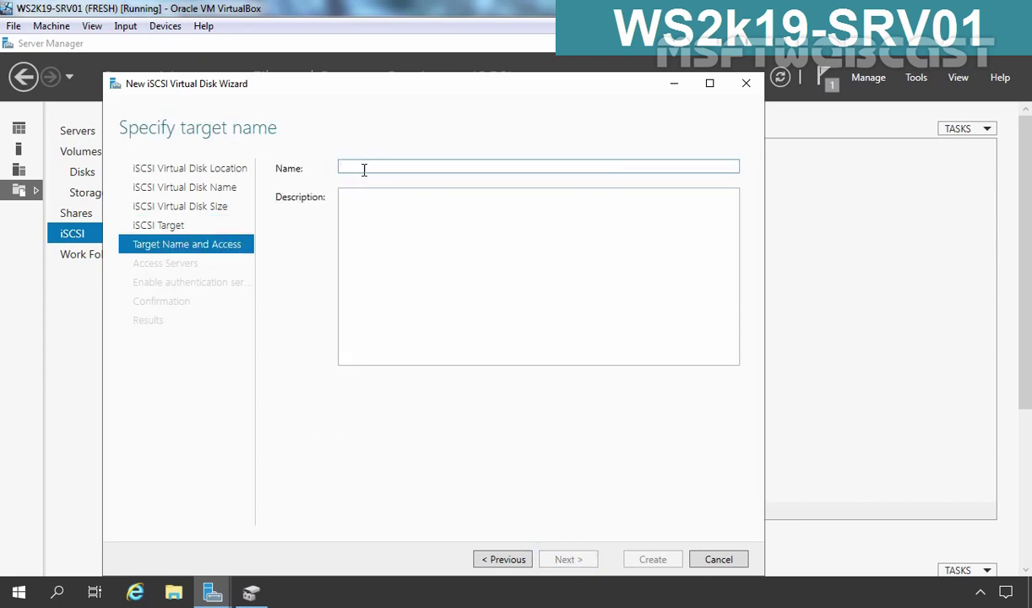
pyautogui.write('iSCSI')
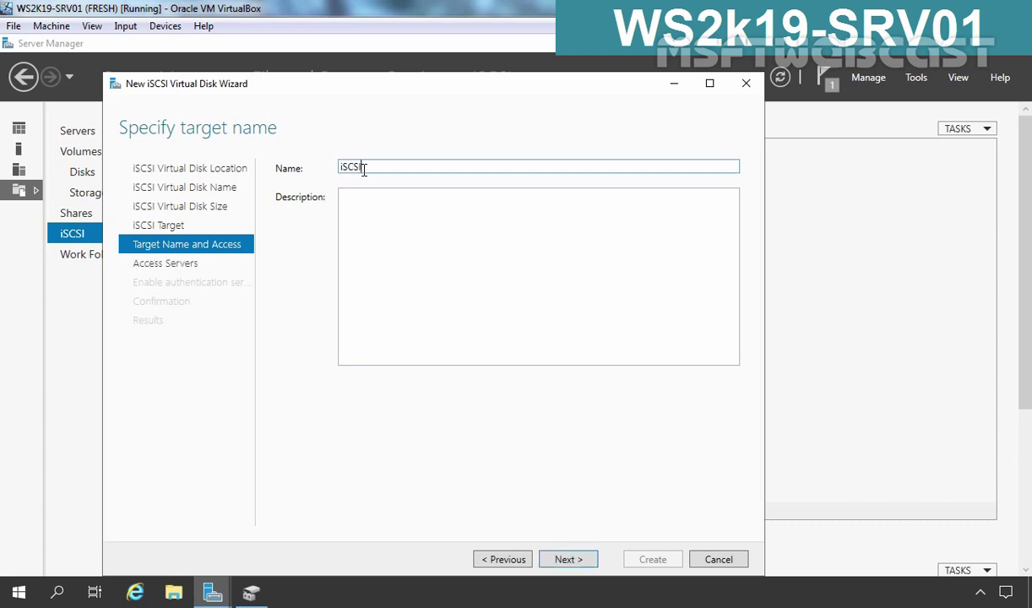
pyautogui.write('Target-1')
pyautogui.click(568, 559)
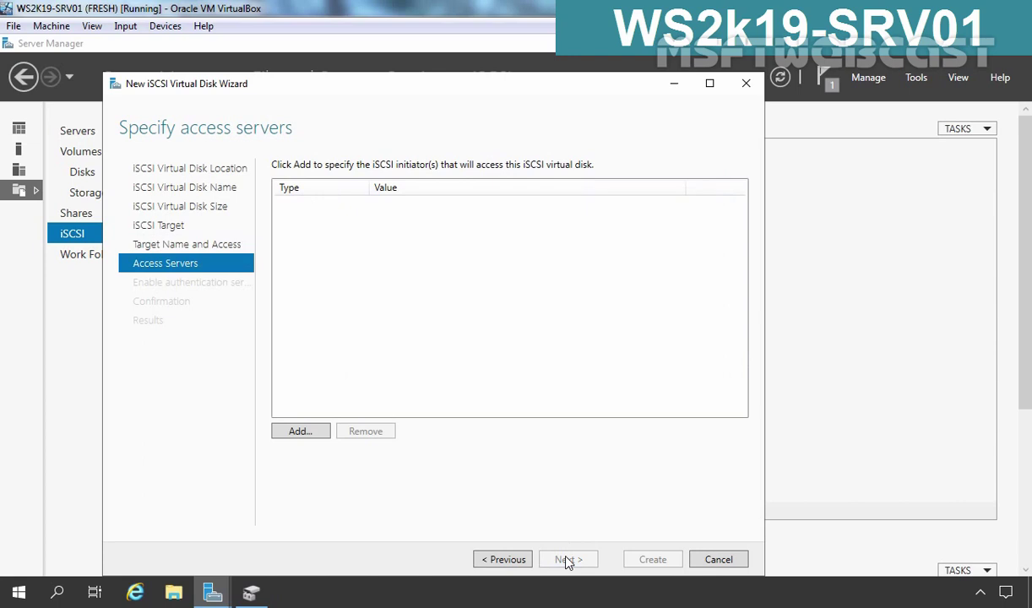
# Start adding an access server for the virtual disk, identifying the initiator by an entered IQN value
pyautogui.click(300, 431)
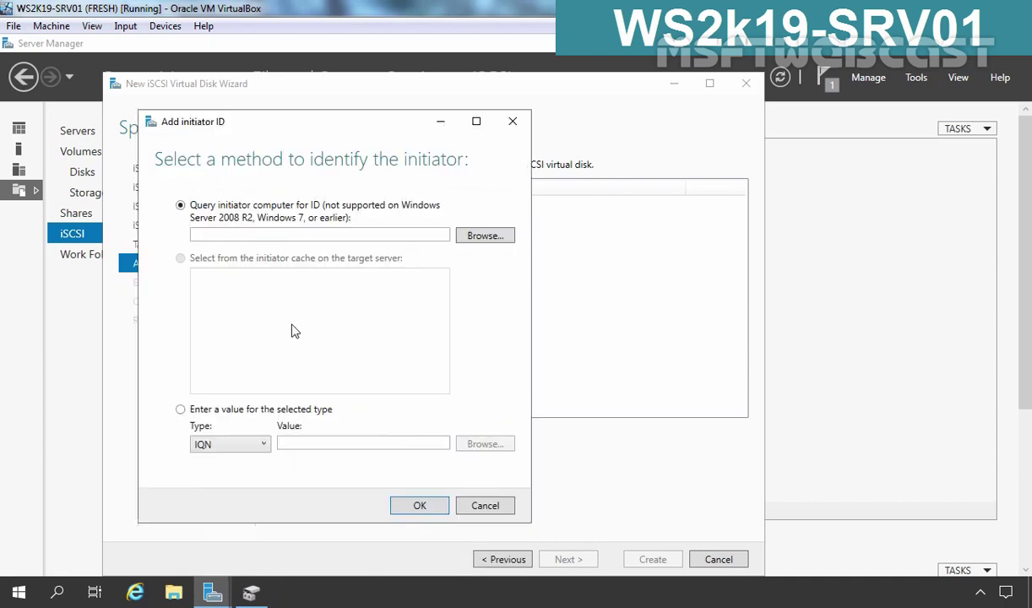
pyautogui.click(180, 410)
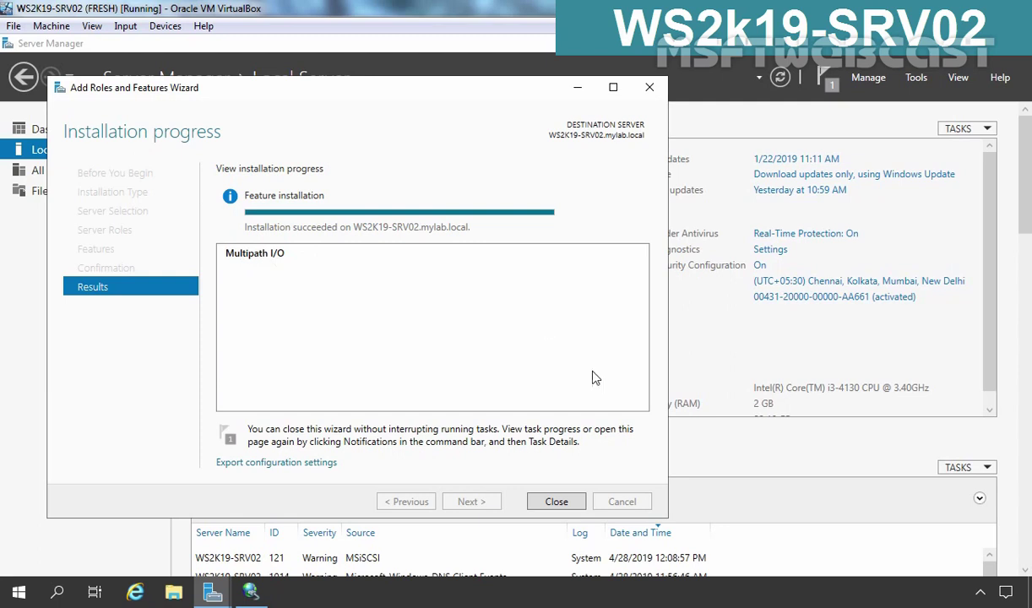
# On WS2K19-SRV02, close the finished Multipath I/O installation wizard and copy the initiator name from the iSCSI Initiator configuration
pyautogui.click(556, 501)
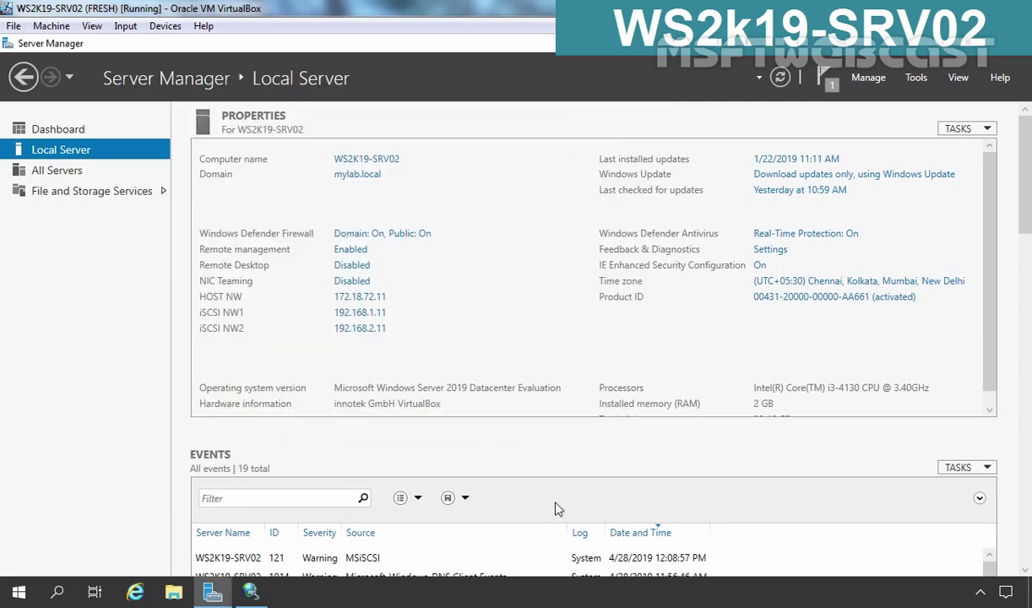
pyautogui.click(916, 78)
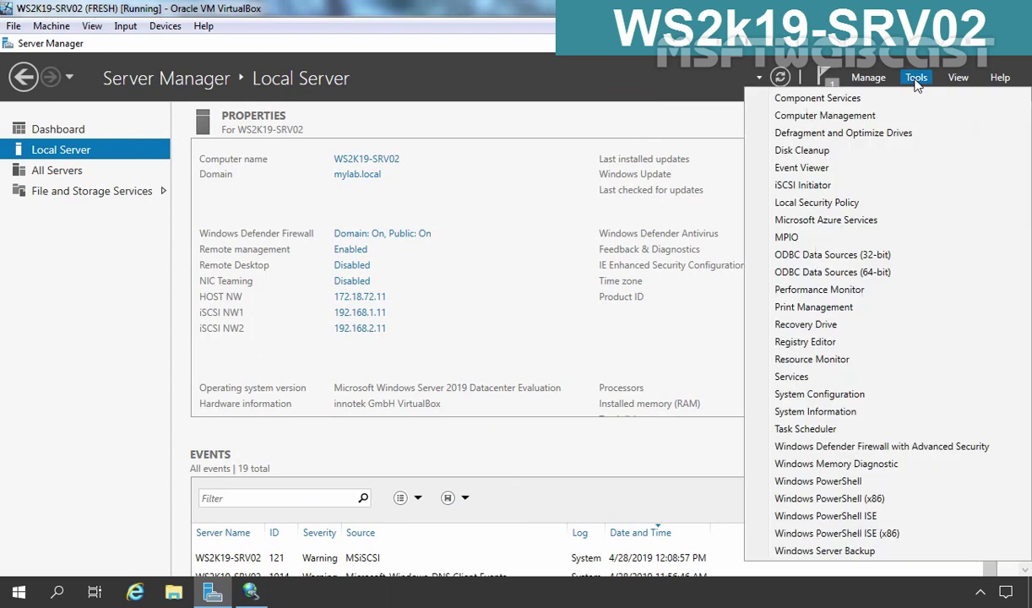
pyautogui.click(816, 187)
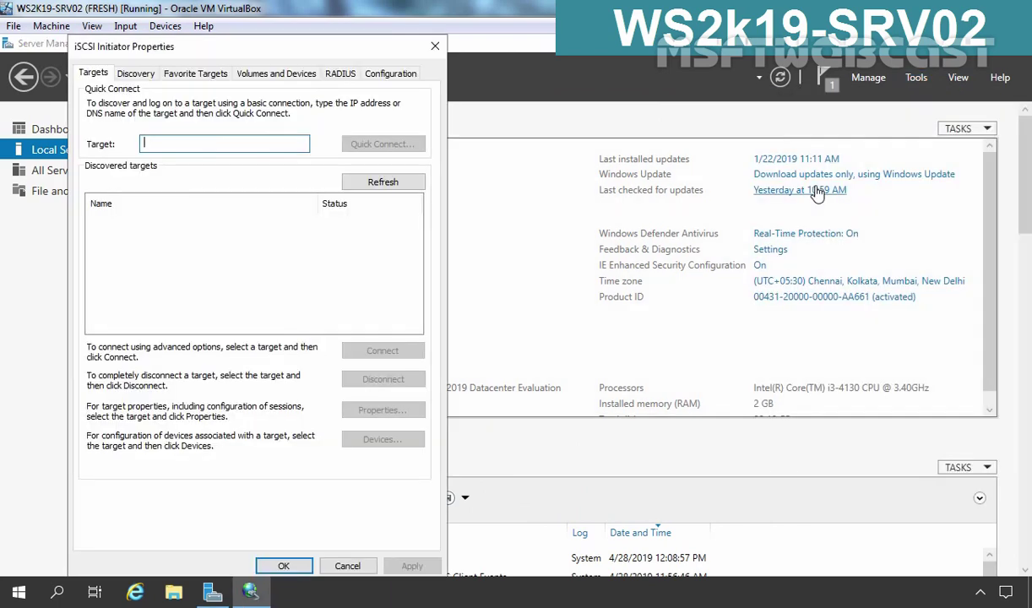
pyautogui.click(373, 75)
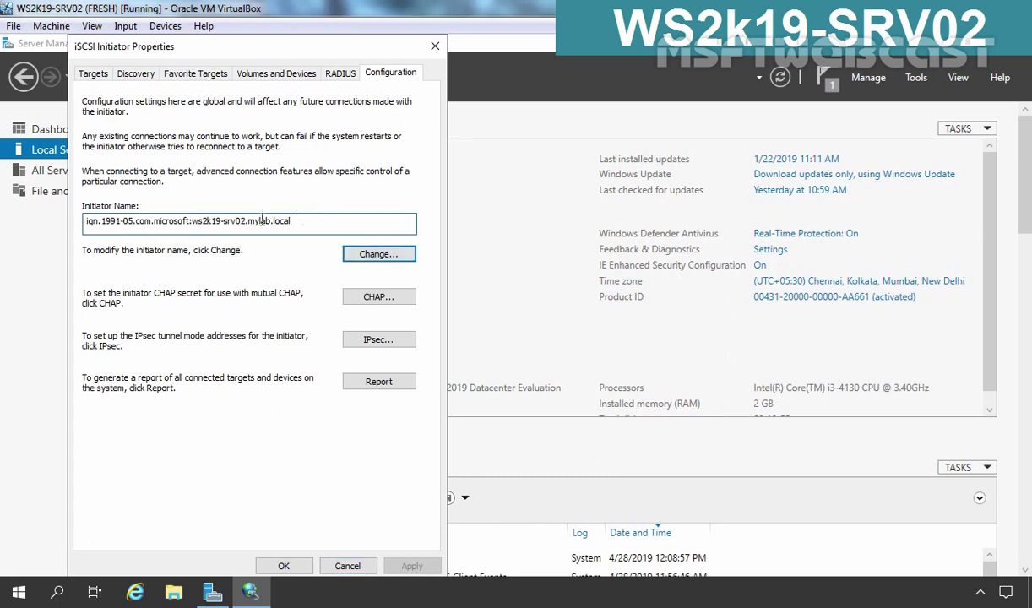
pyautogui.moveTo(302, 221); pyautogui.dragTo(76, 220)
pyautogui.rightClick(208, 221)
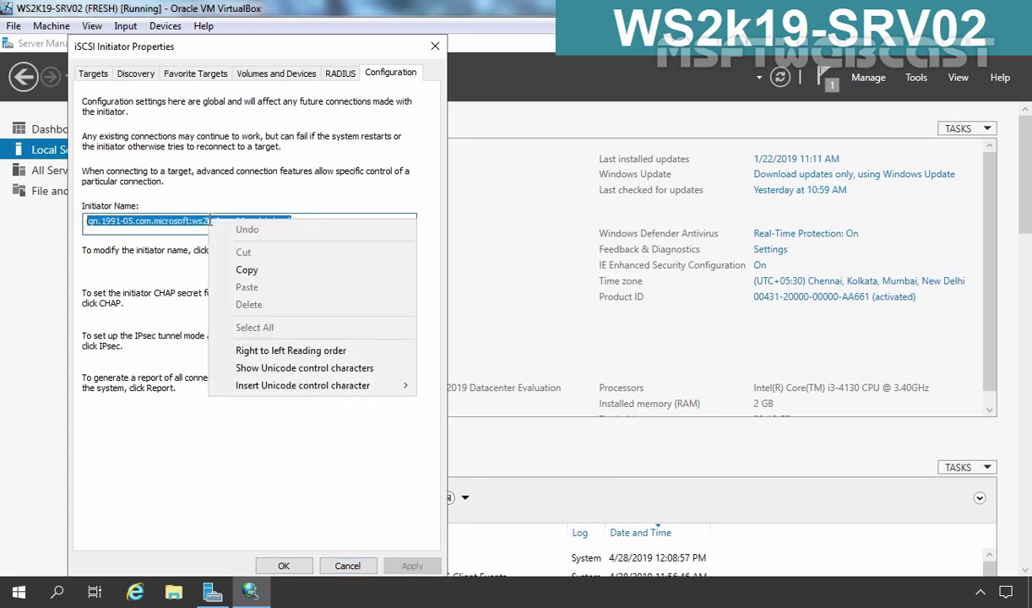
pyautogui.click(235, 258)
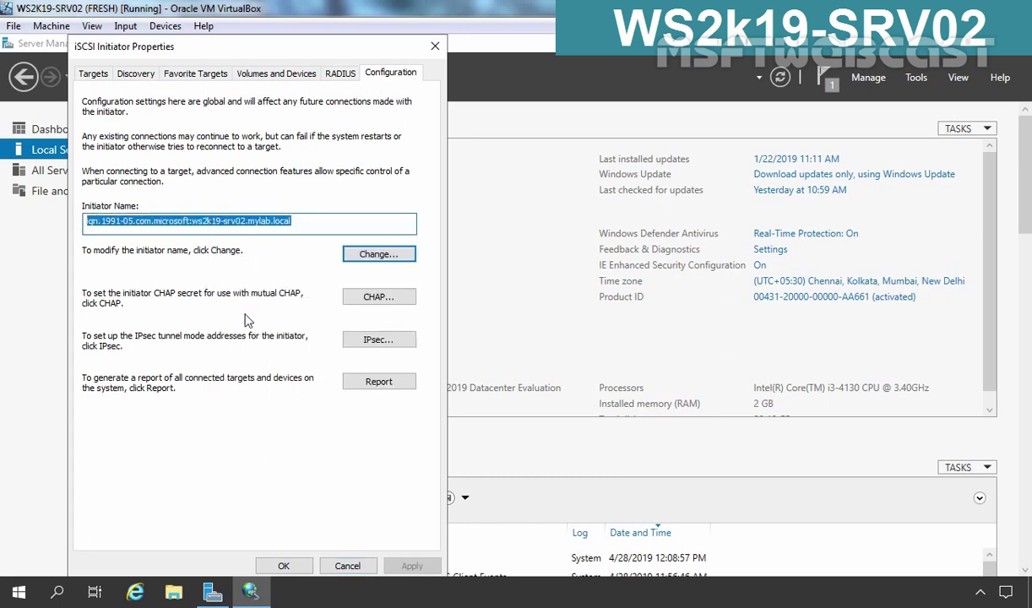
pyautogui.click(284, 563)
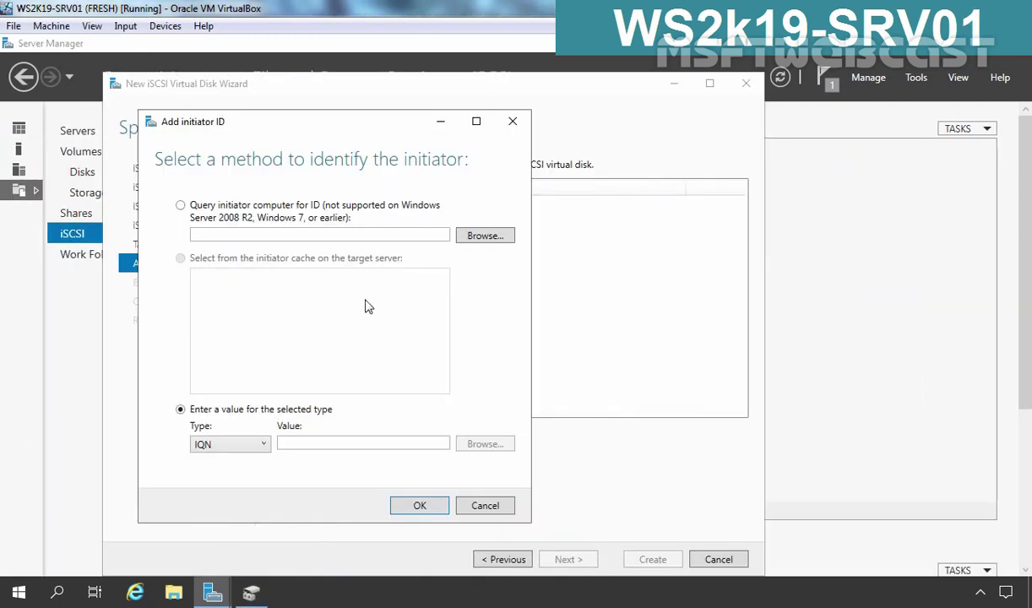
# On WS2K19-SRV01, paste the copied IQN iqn.1991-05.com.microsoft:ws2k19-srv02.mylab.local as the initiator ID and add it to the access servers
pyautogui.click(308, 443)
pyautogui.rightClick(311, 443)
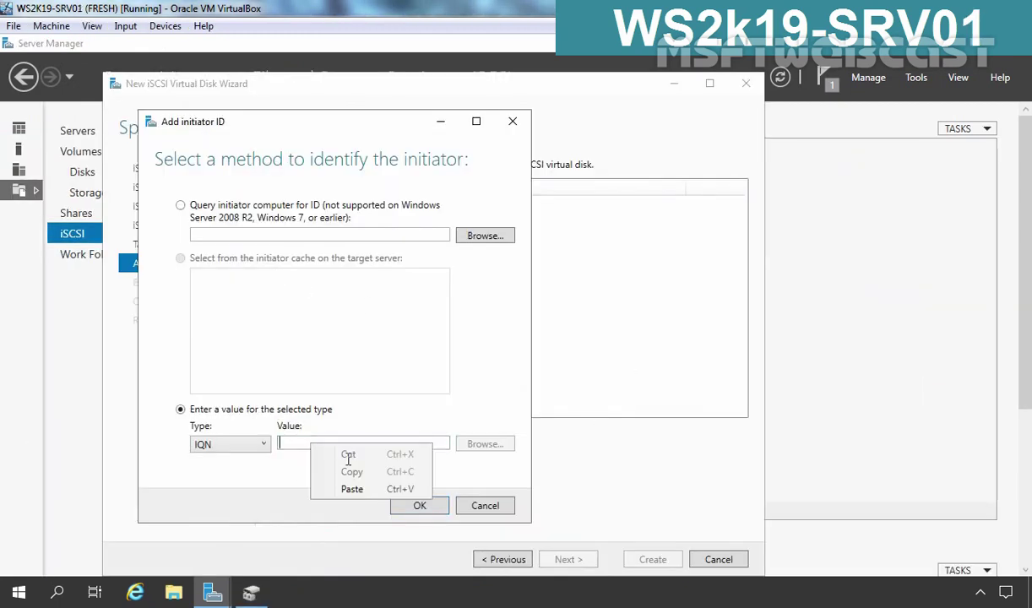
pyautogui.click(351, 489)
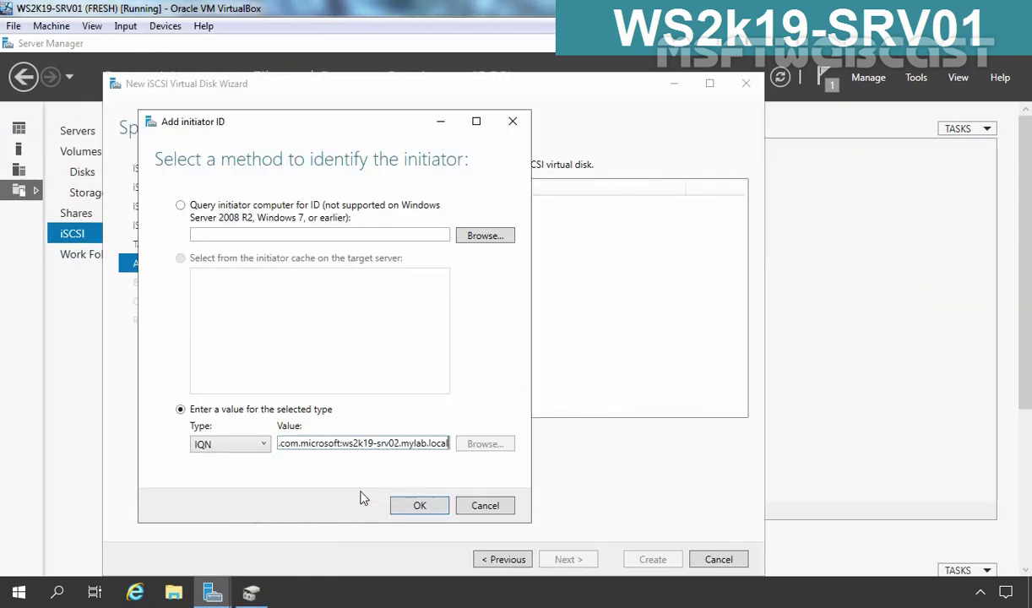
pyautogui.click(421, 506)
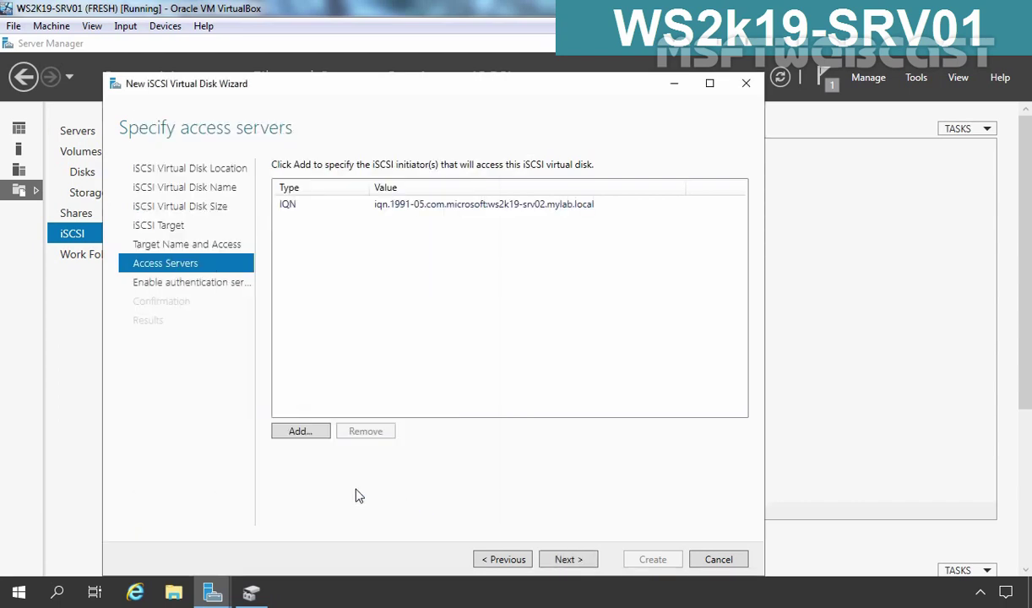
pyautogui.click(302, 433)
pyautogui.click(93, 358)
pyautogui.click(106, 391)
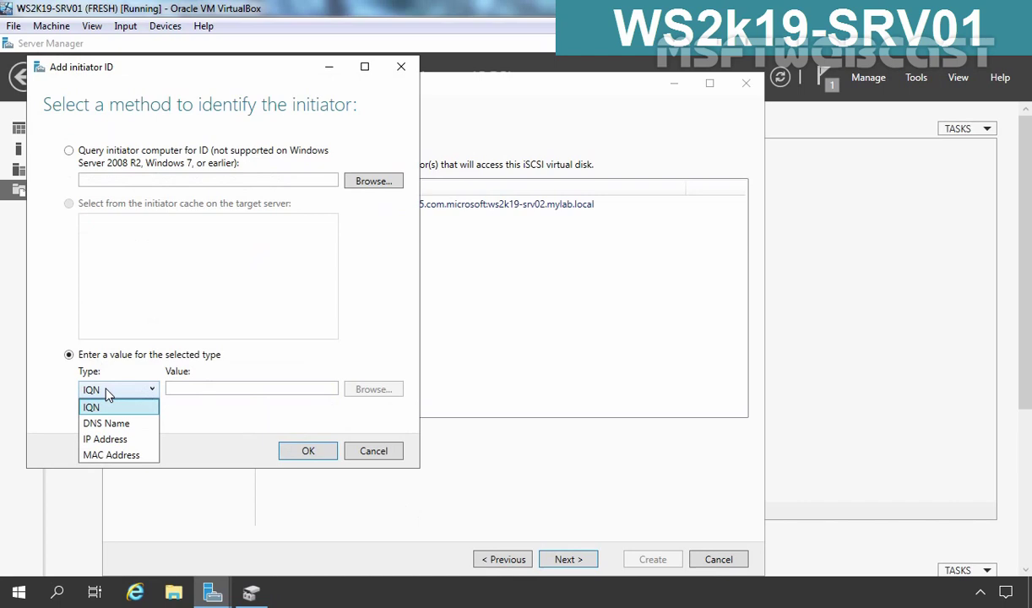
pyautogui.click(107, 439)
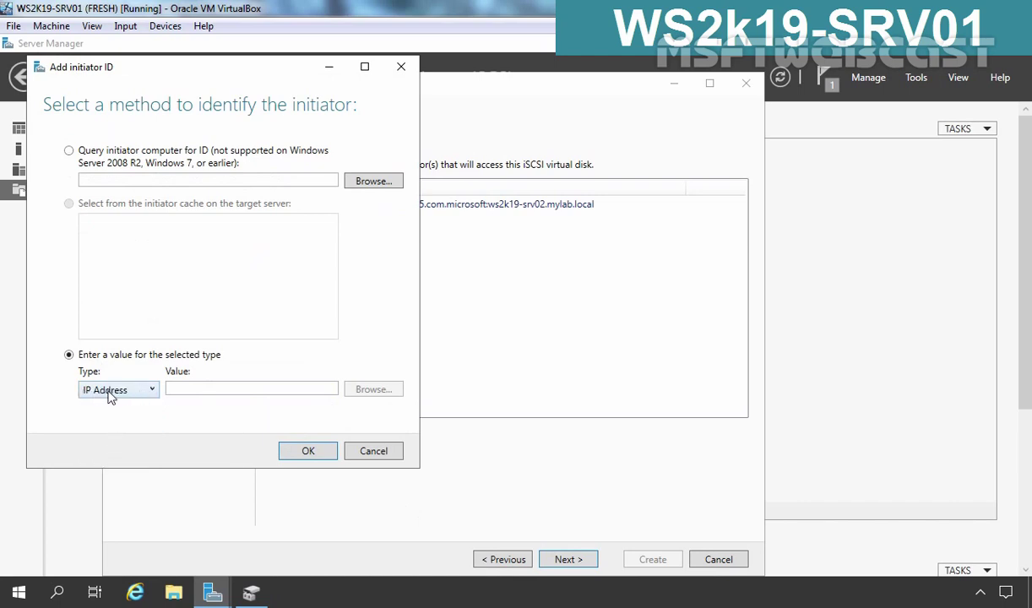
pyautogui.click(199, 391)
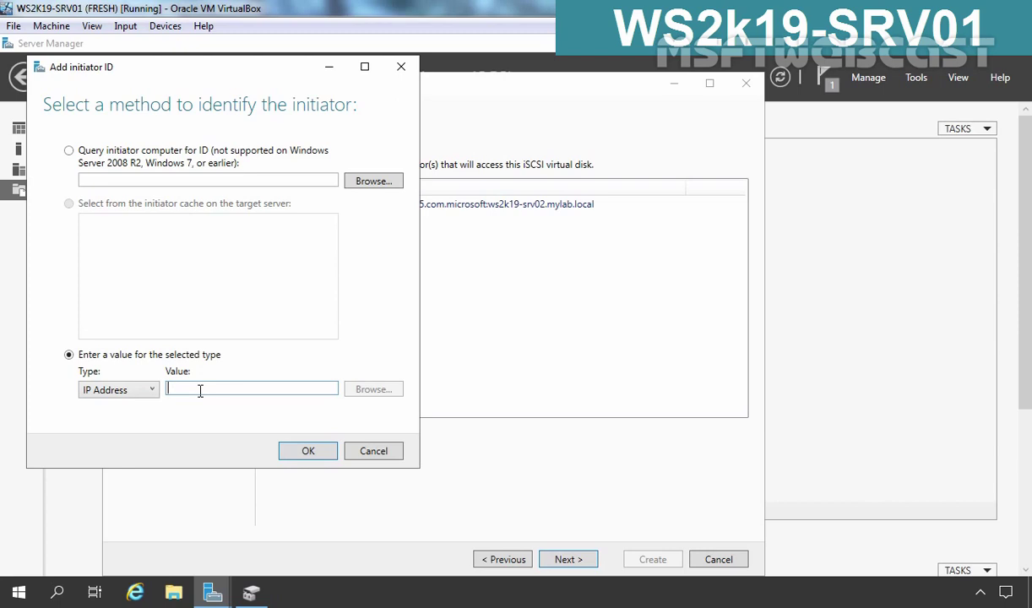
pyautogui.click(390, 453)
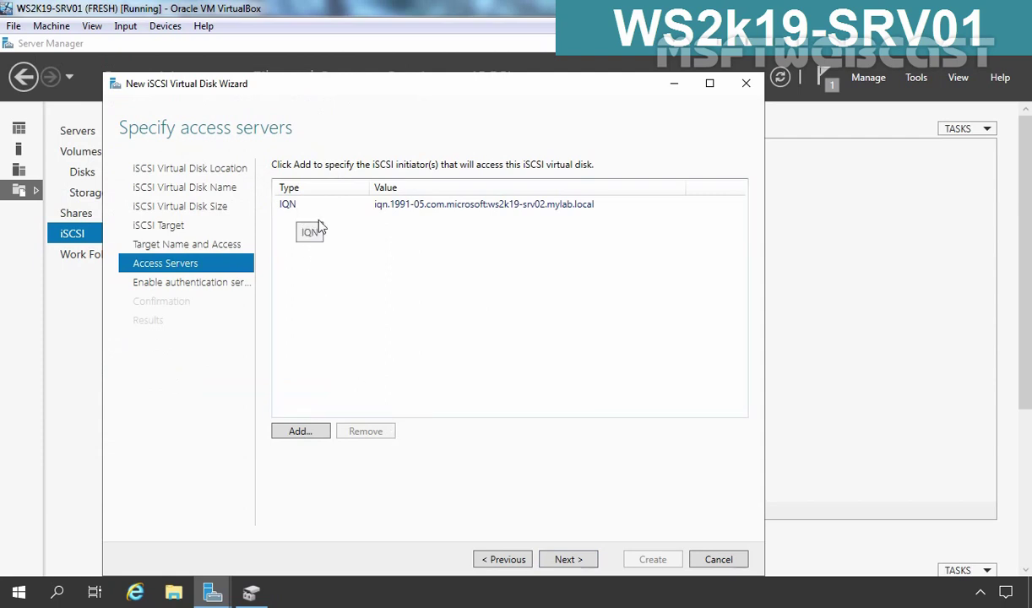
# Leave CHAP and reverse CHAP disabled, create the iSCSI virtual disk, and close the wizard
pyautogui.click(571, 560)
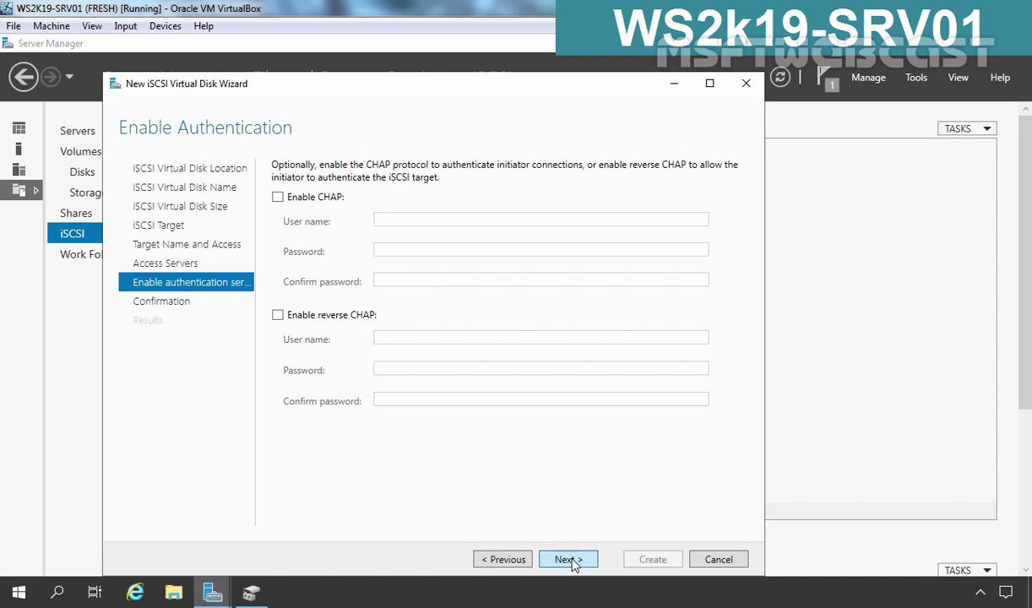
pyautogui.click(567, 559)
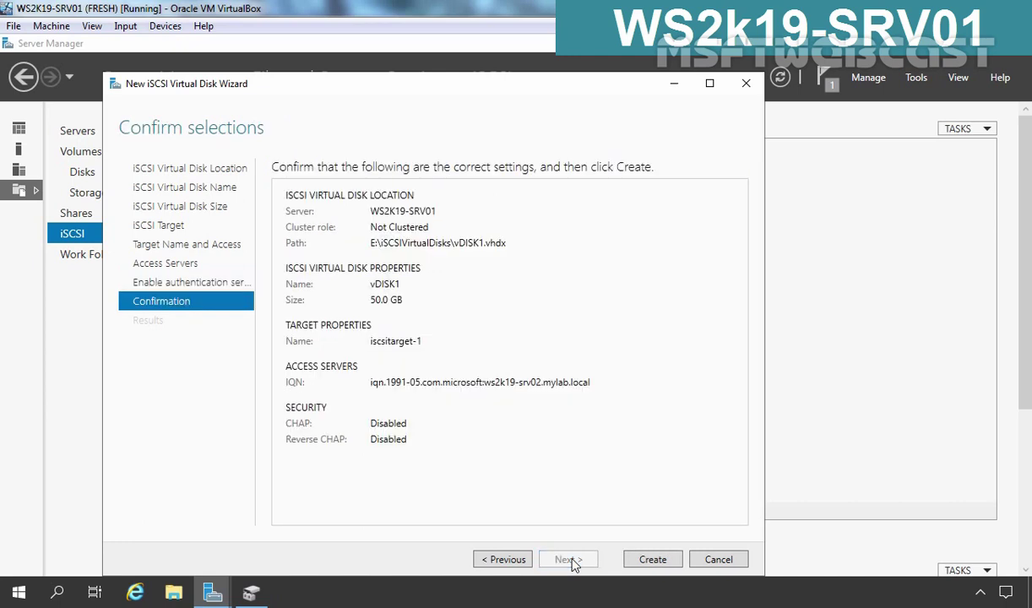
pyautogui.click(656, 559)
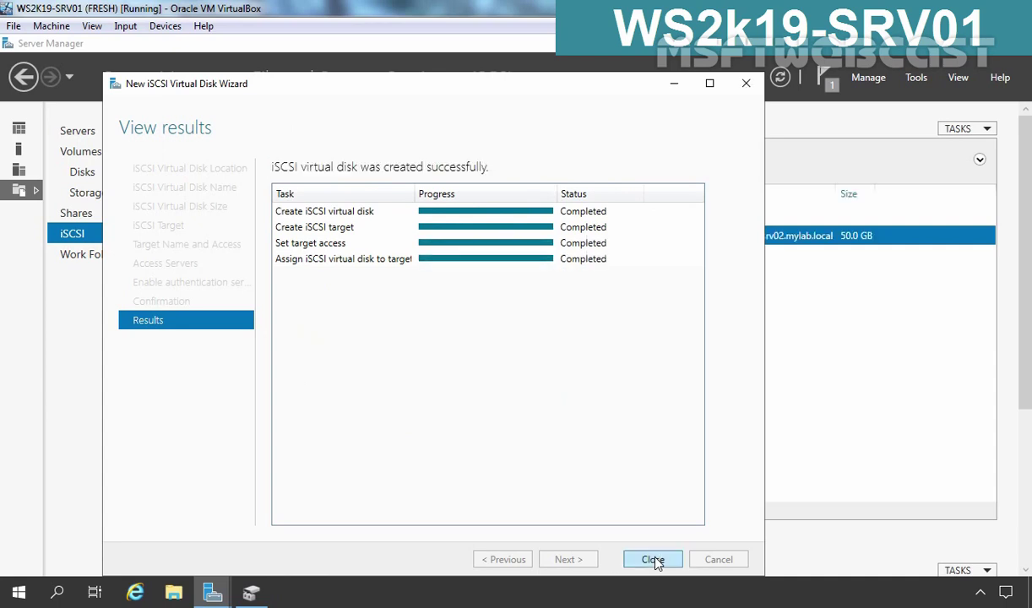
pyautogui.click(653, 560)
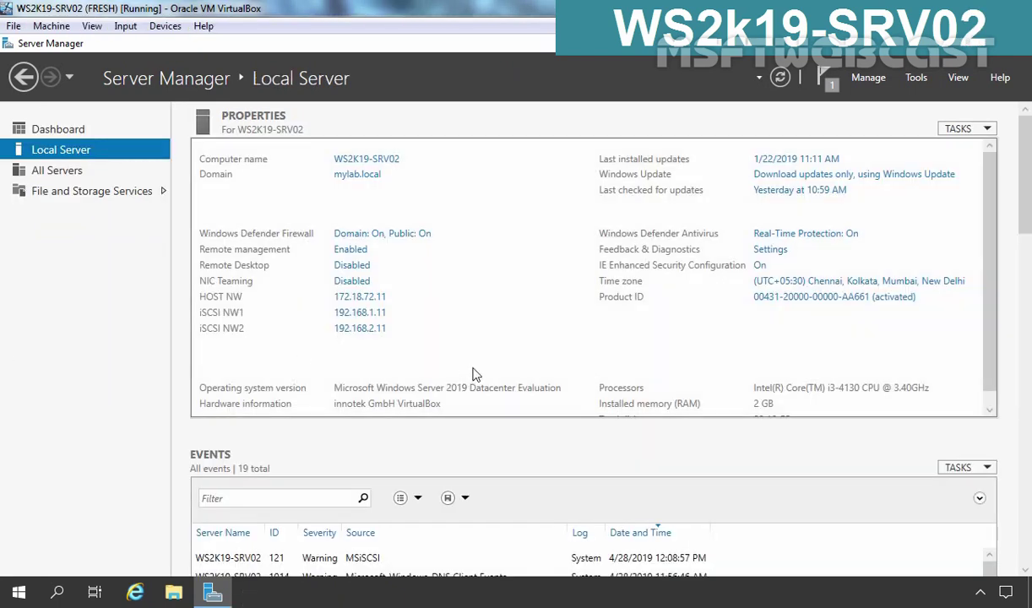
# On WS2K19-SRV02, add multipath support for iSCSI devices in the MPIO properties and confirm
pyautogui.click(916, 78)
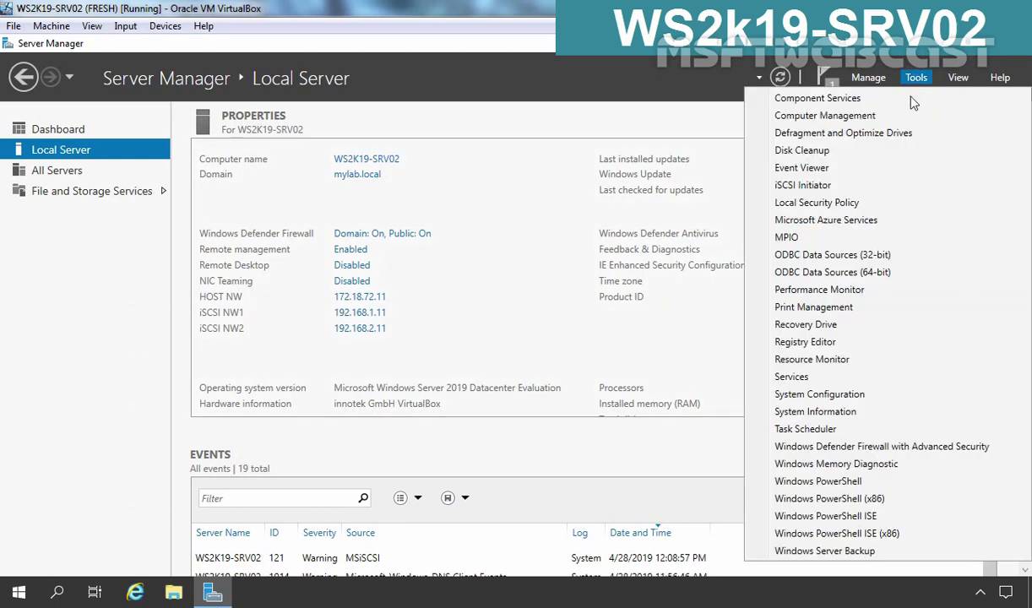
pyautogui.click(815, 239)
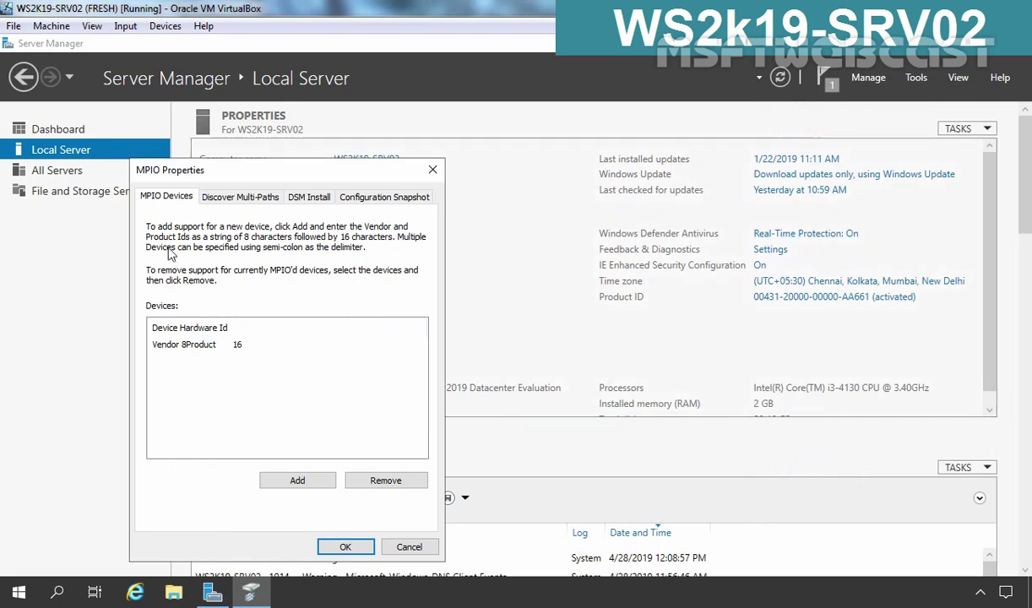
pyautogui.click(167, 344)
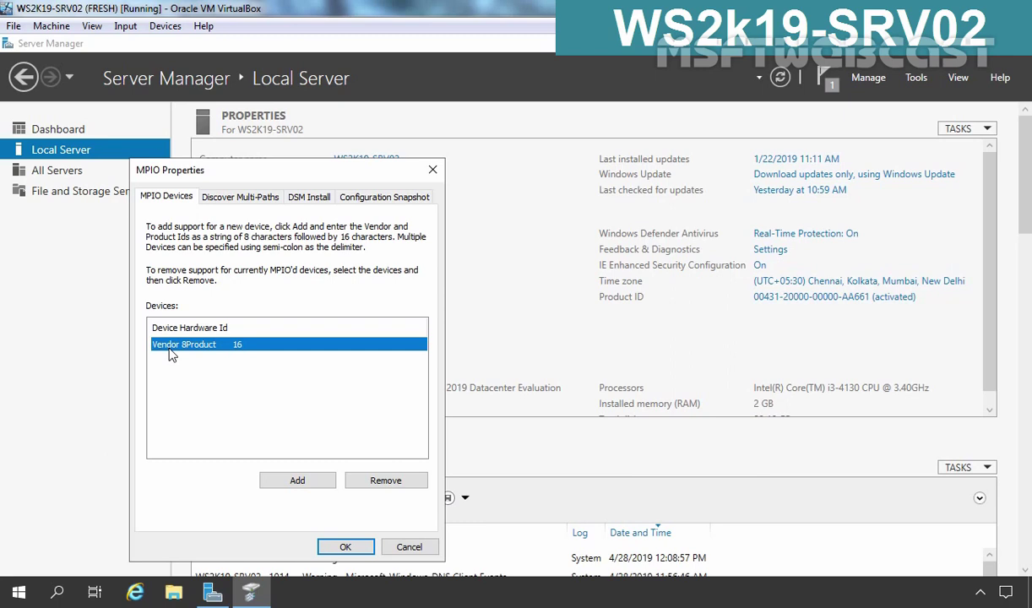
pyautogui.click(237, 199)
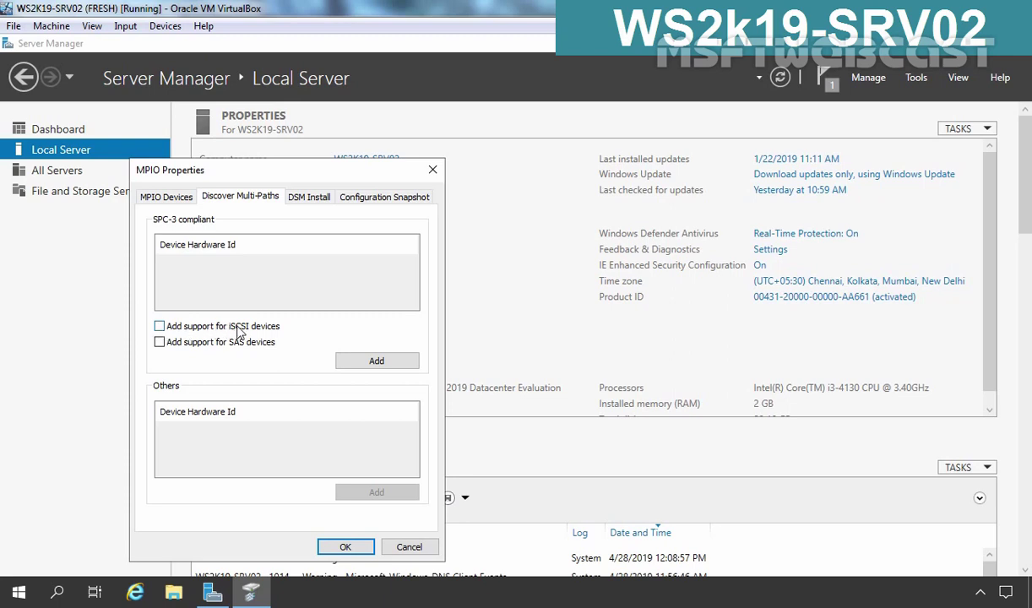
pyautogui.click(160, 328)
pyautogui.click(375, 363)
pyautogui.click(375, 362)
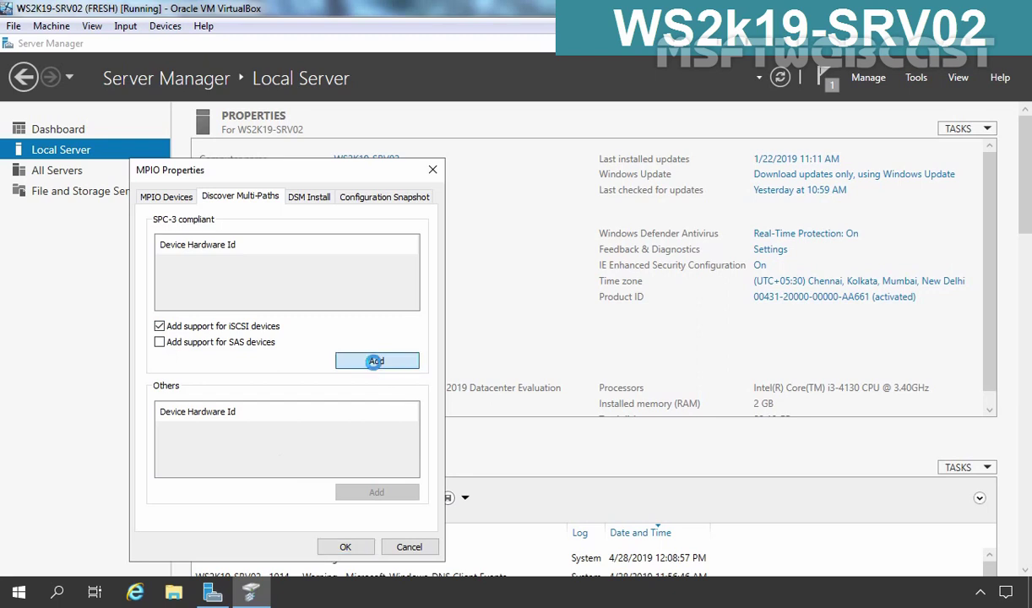
pyautogui.click(581, 372)
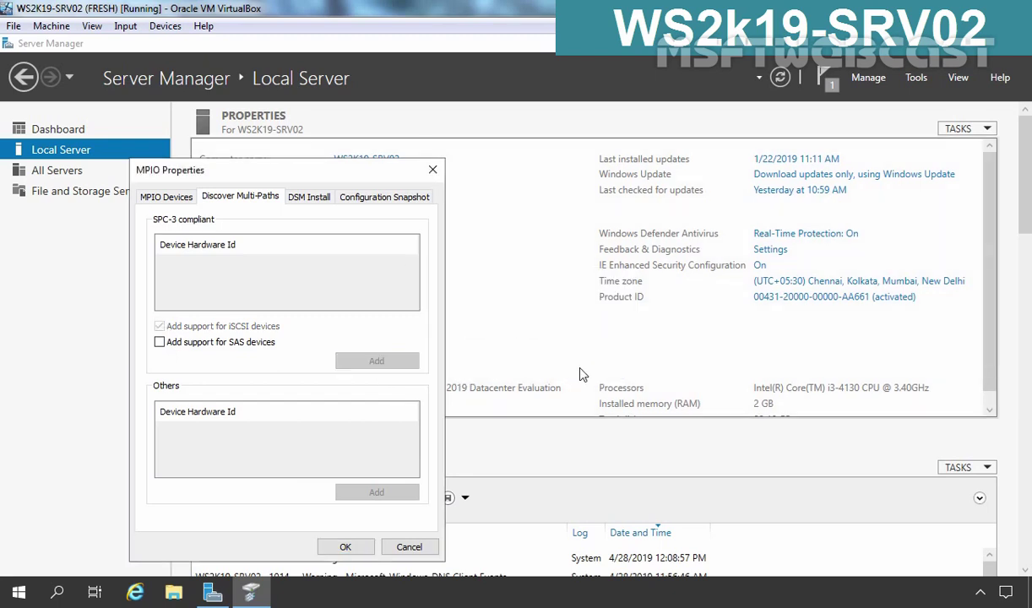
pyautogui.click(345, 547)
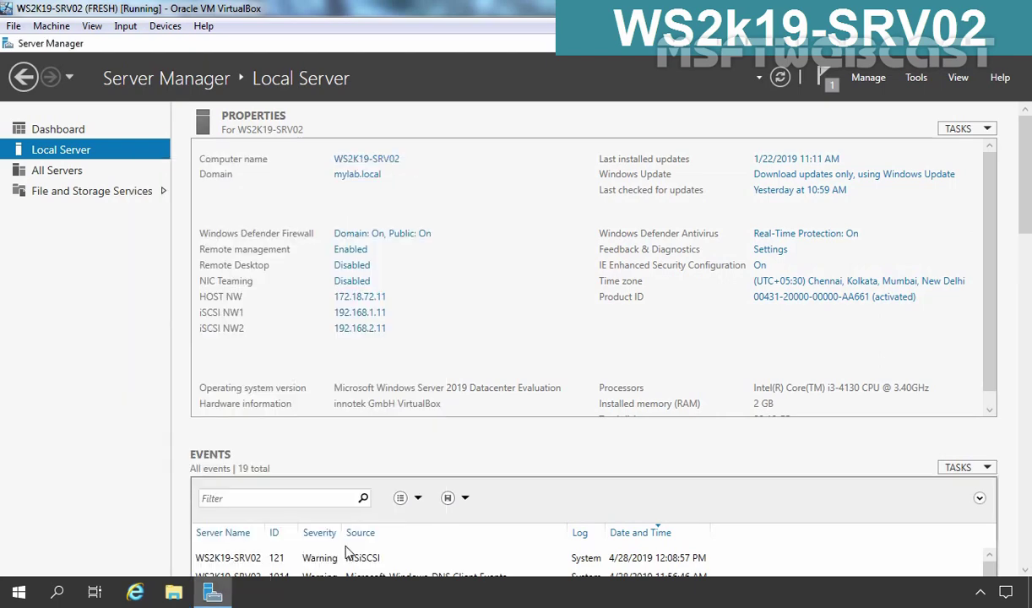
# Reopen the MPIO properties and check the list of supported device hardware IDs for the iSCSI bus type entry
pyautogui.click(916, 80)
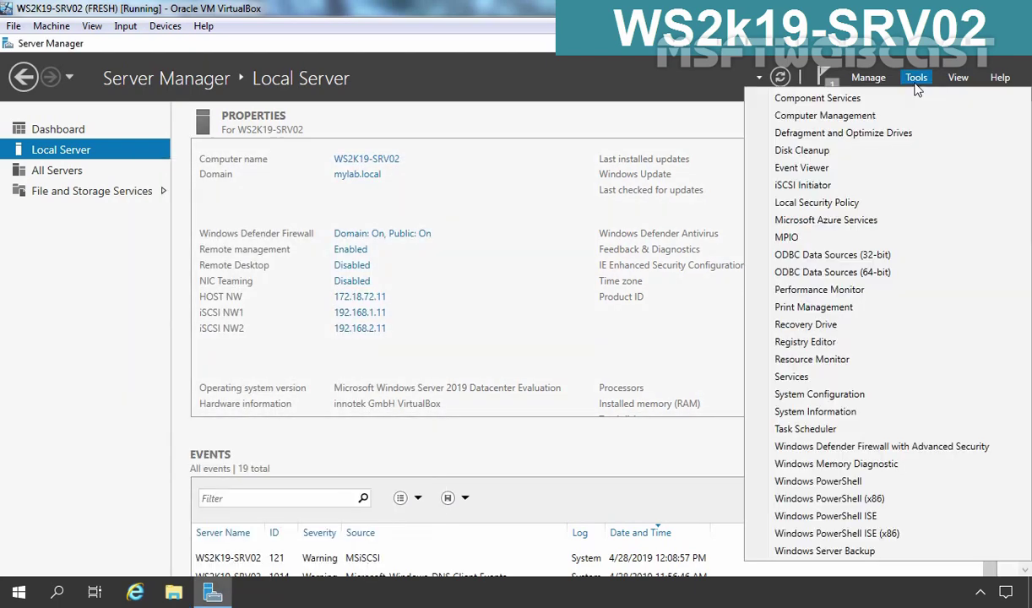
pyautogui.click(786, 239)
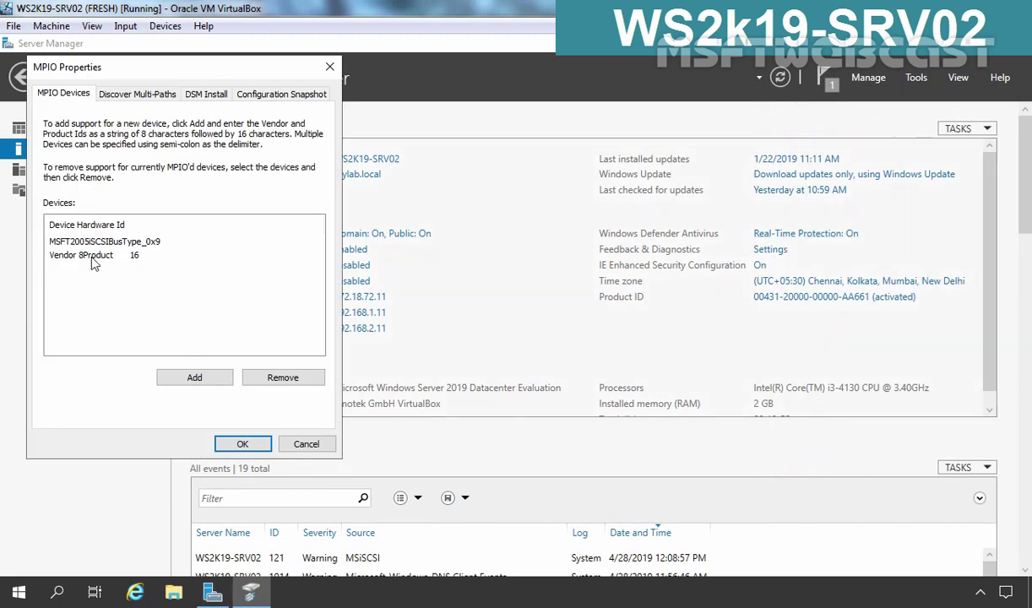
pyautogui.click(66, 244)
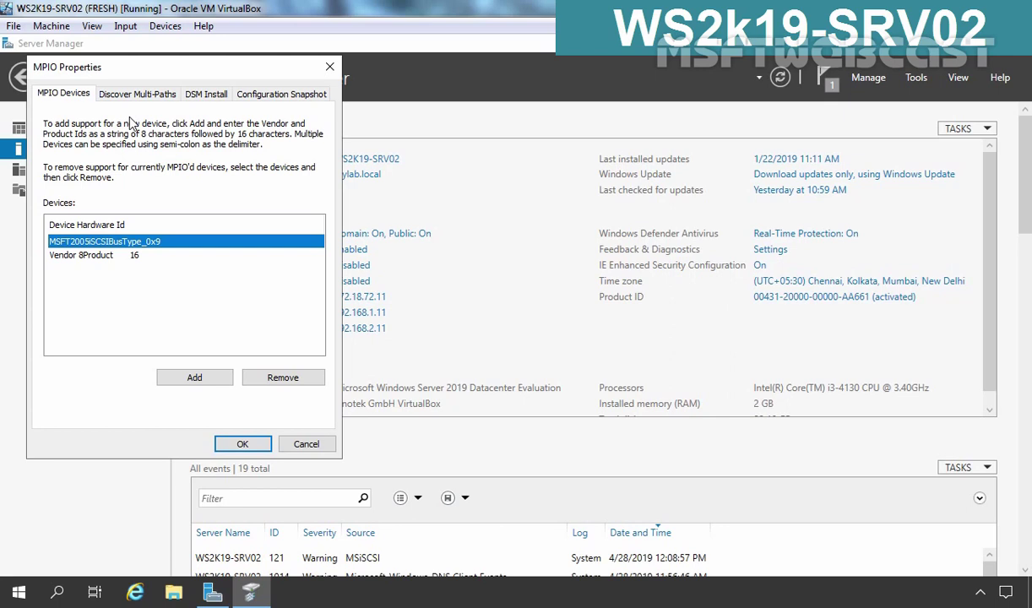
pyautogui.click(244, 445)
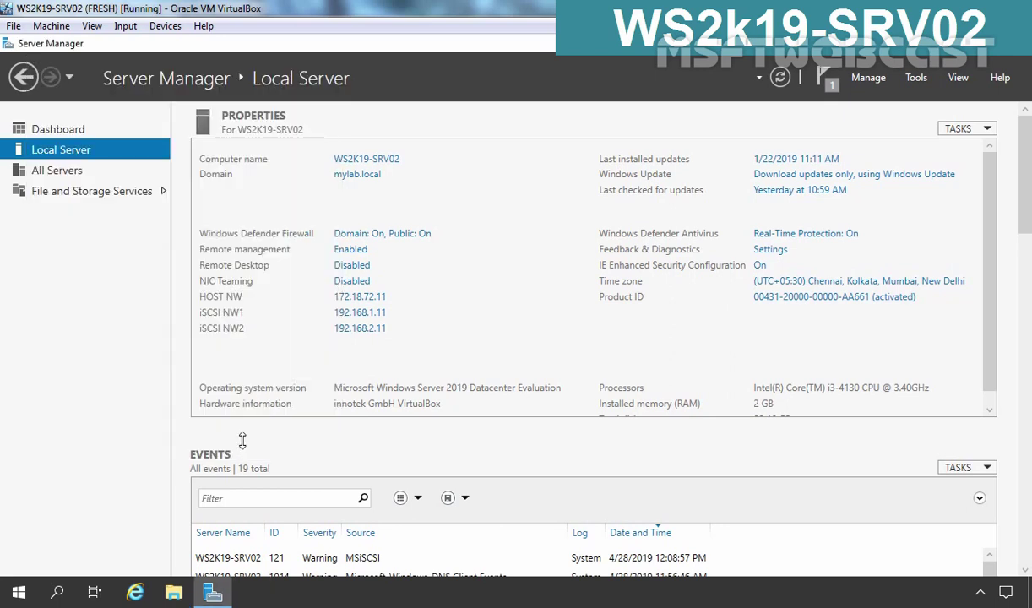
# Open the iSCSI Initiator properties on WS2K19-SRV02 and add the target portal 172.18.72.9 on port 3260
pyautogui.click(916, 77)
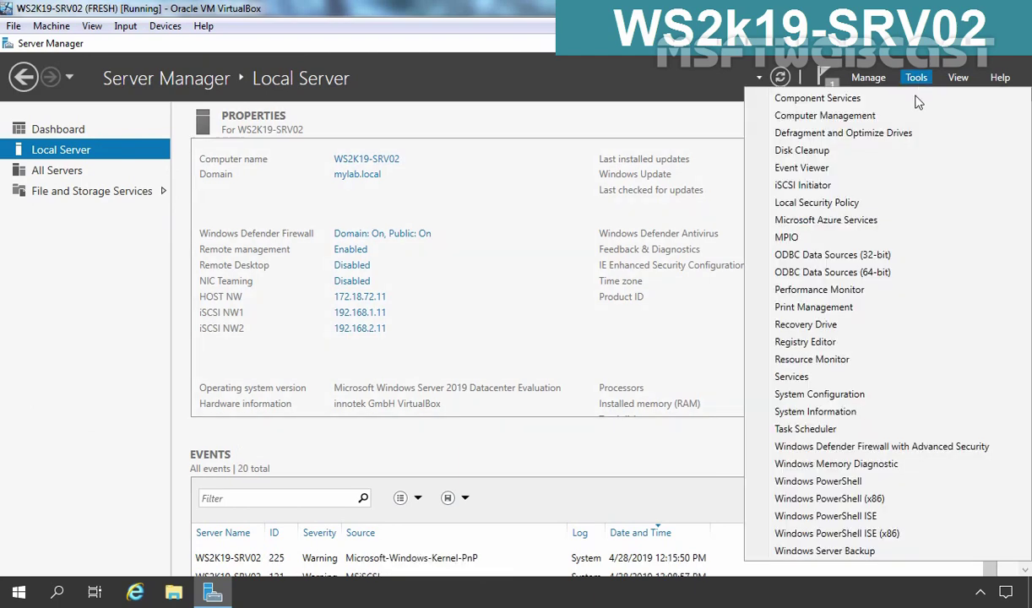
pyautogui.click(892, 186)
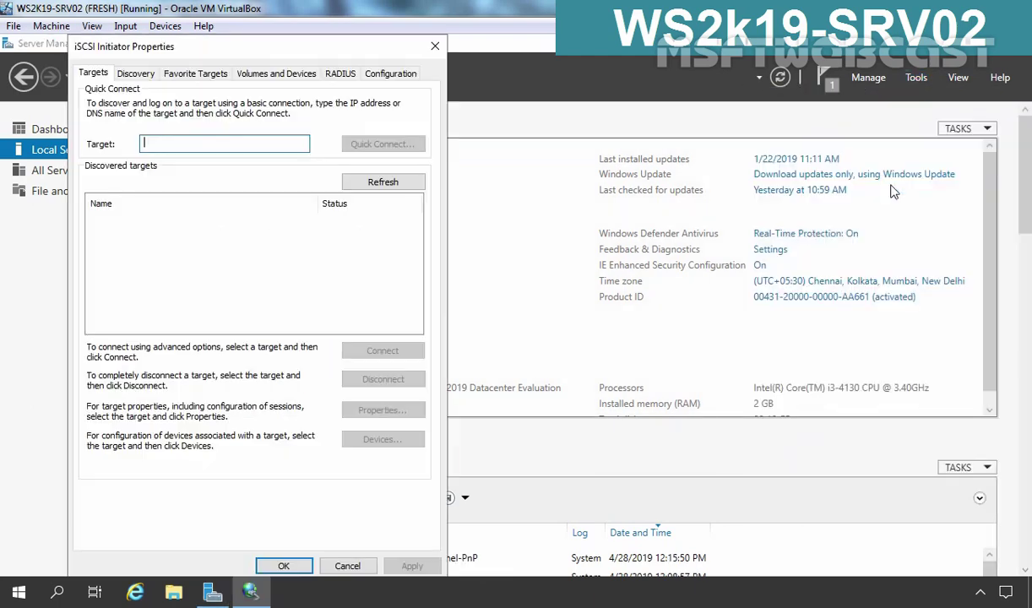
pyautogui.click(136, 76)
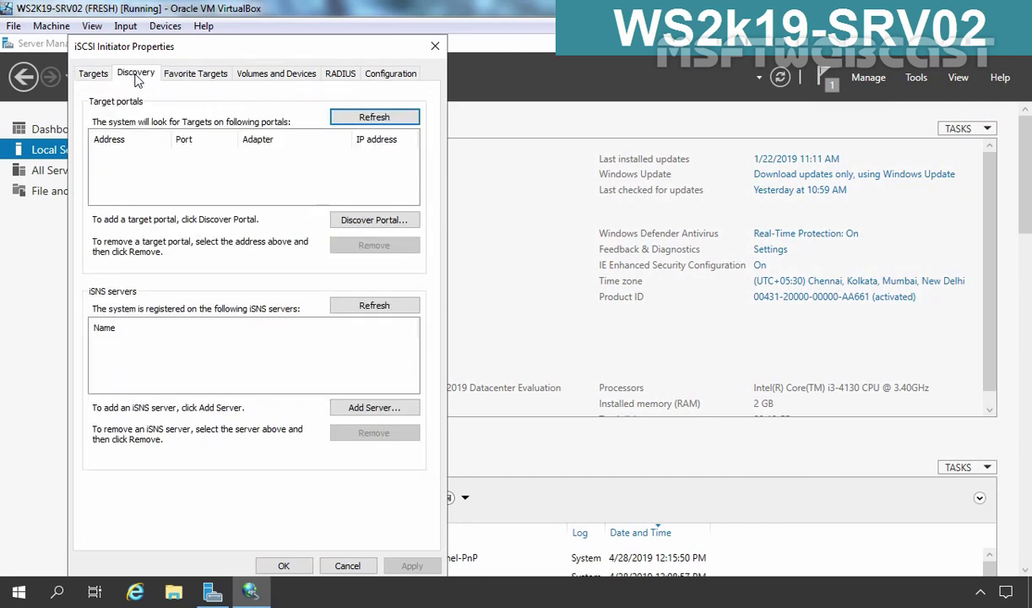
pyautogui.click(351, 217)
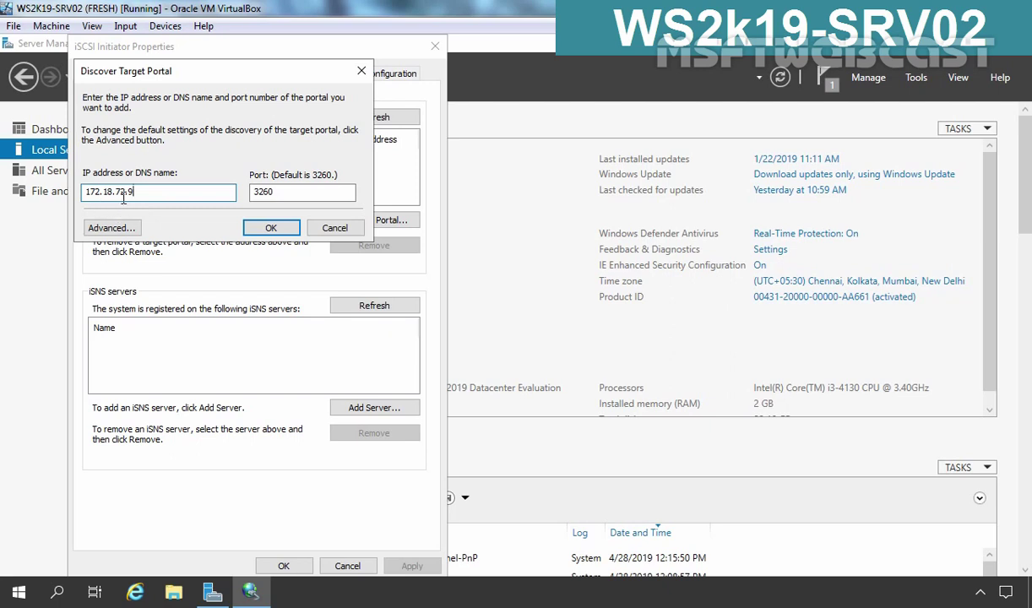
pyautogui.click(270, 227)
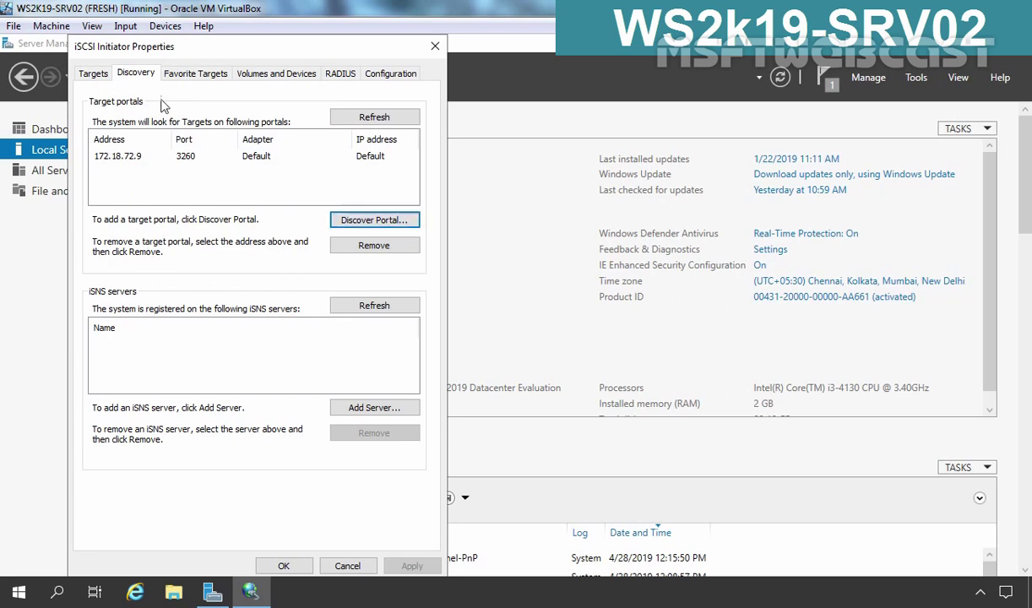
# Start a connection to the discovered WS2K19-SRV01 iSCSI target and enable multi-path for it
pyautogui.click(93, 76)
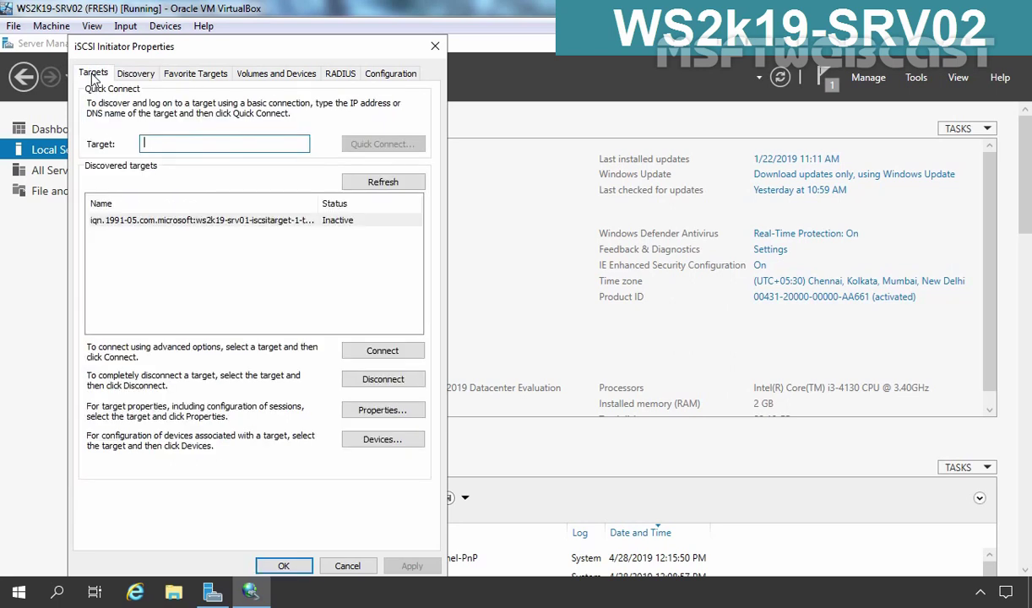
pyautogui.click(103, 220)
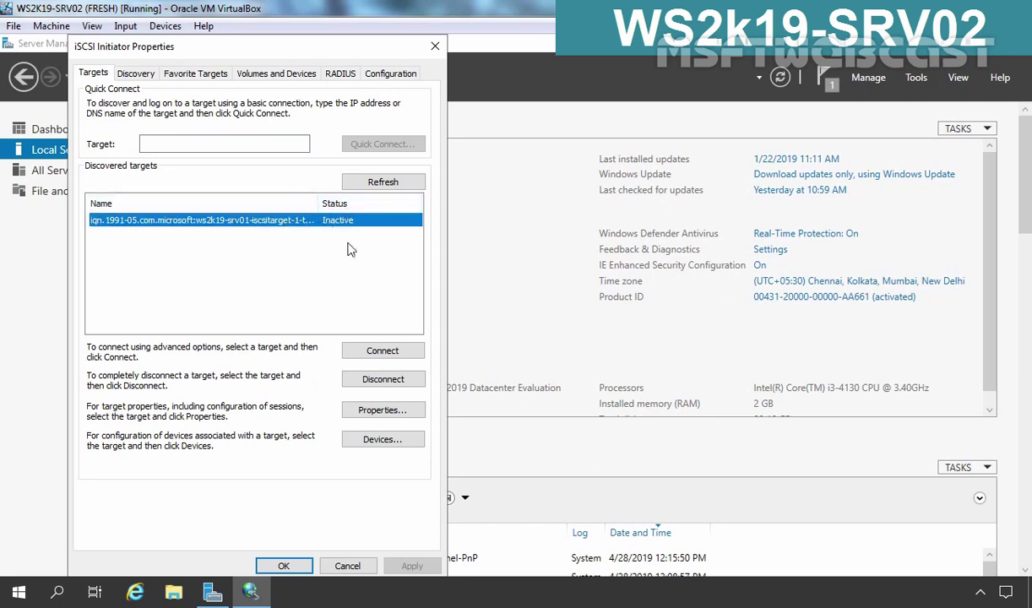
pyautogui.click(383, 351)
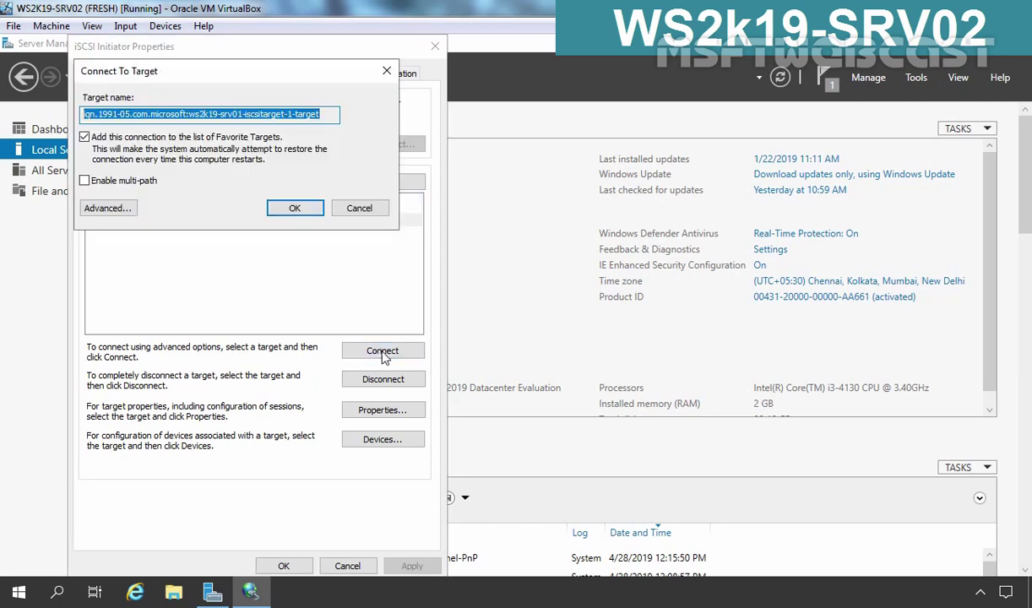
pyautogui.click(85, 181)
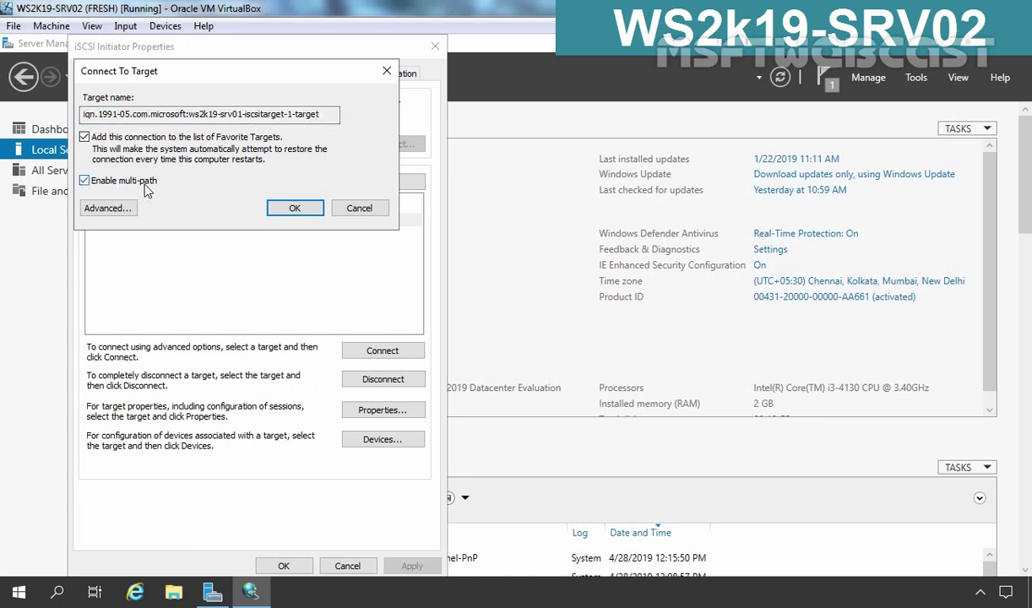
# Connect through the Microsoft iSCSI Initiator adapter from initiator IP 192.168.1.11 to target portal 192.168.1.9 / 3260
pyautogui.click(108, 207)
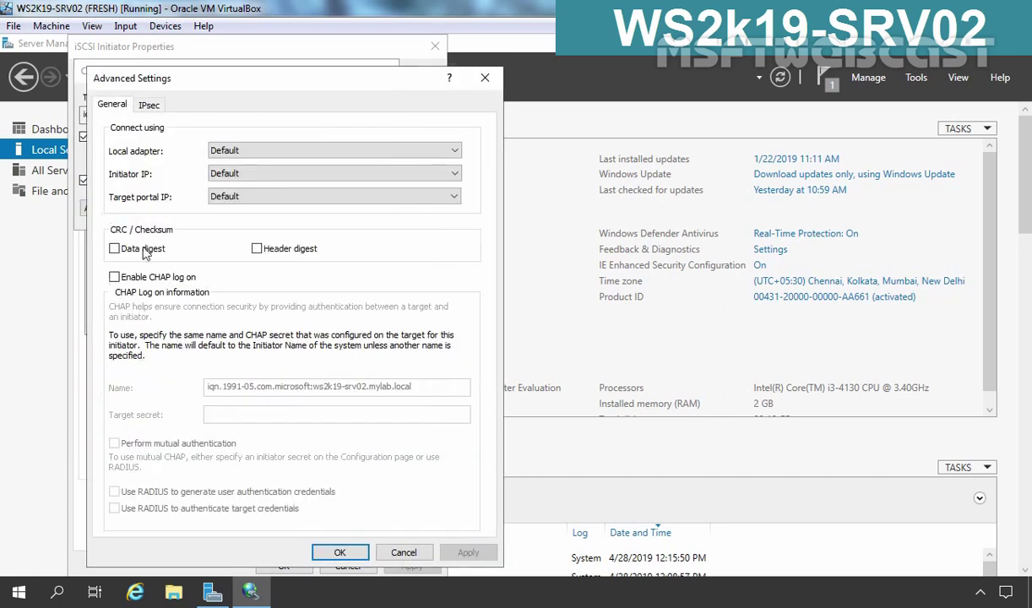
pyautogui.click(212, 152)
pyautogui.click(224, 169)
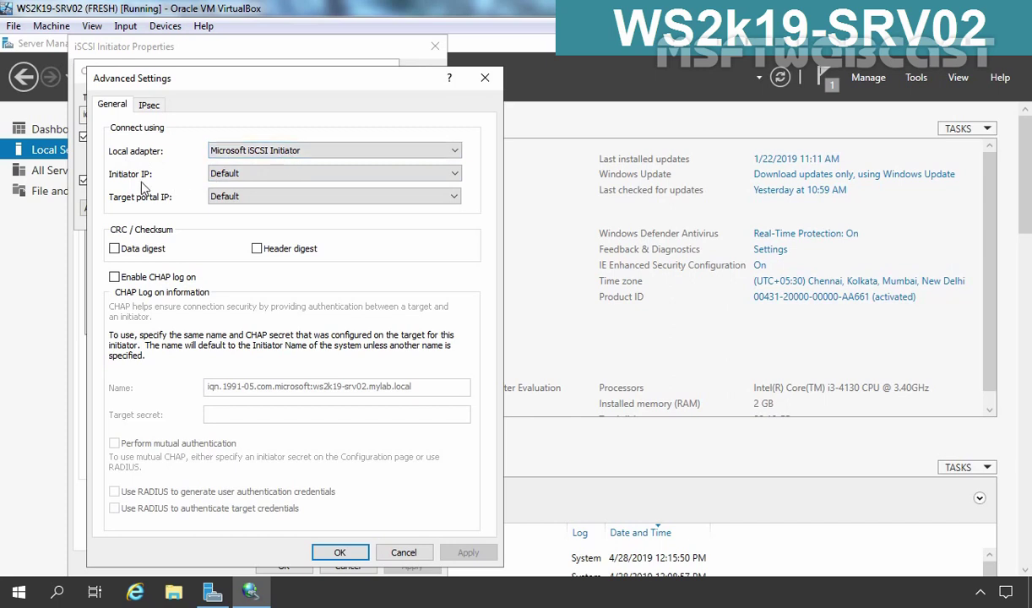
pyautogui.click(226, 173)
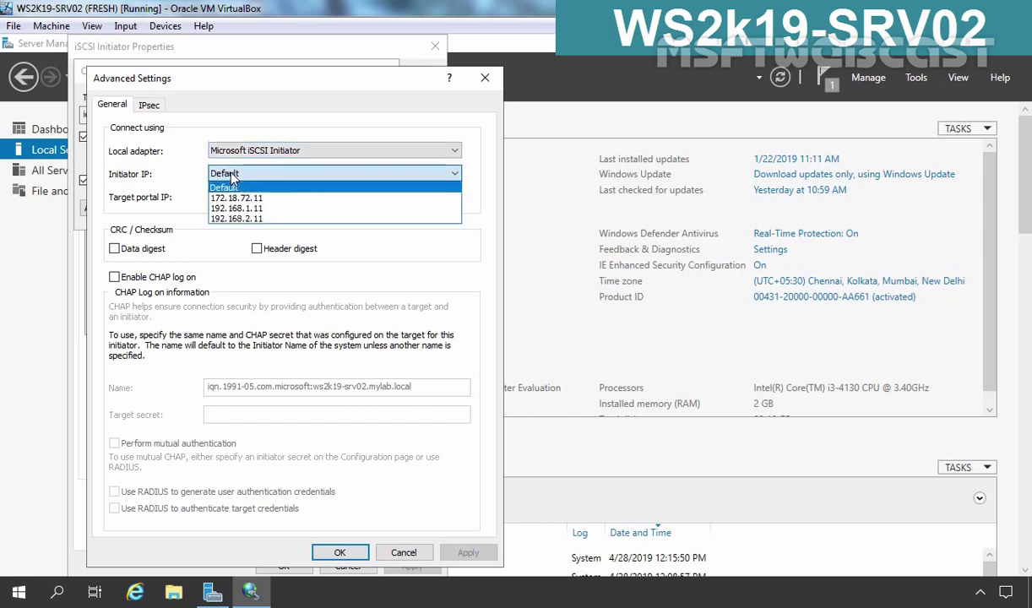
pyautogui.click(232, 209)
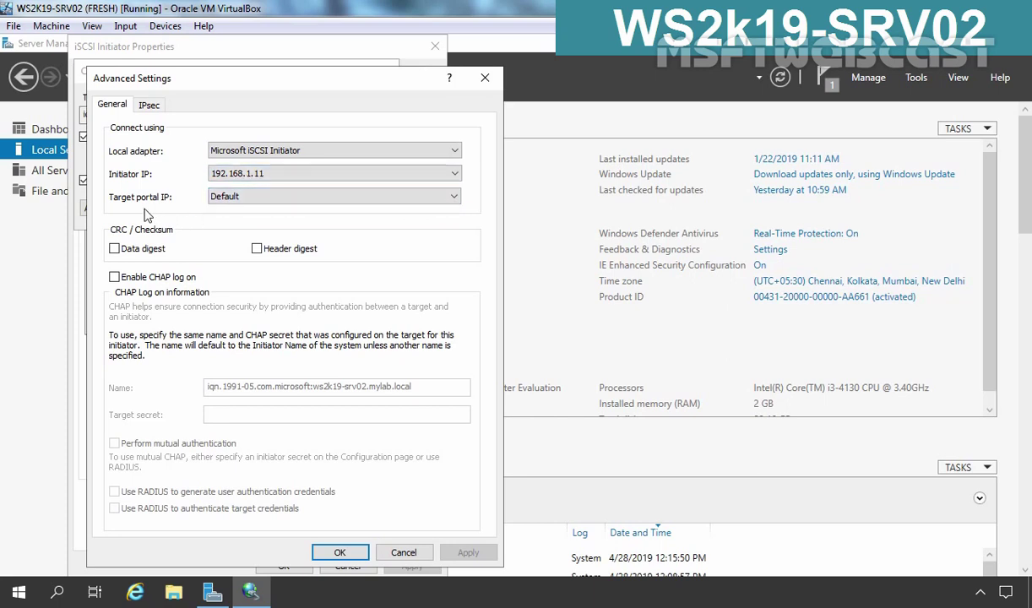
pyautogui.click(228, 197)
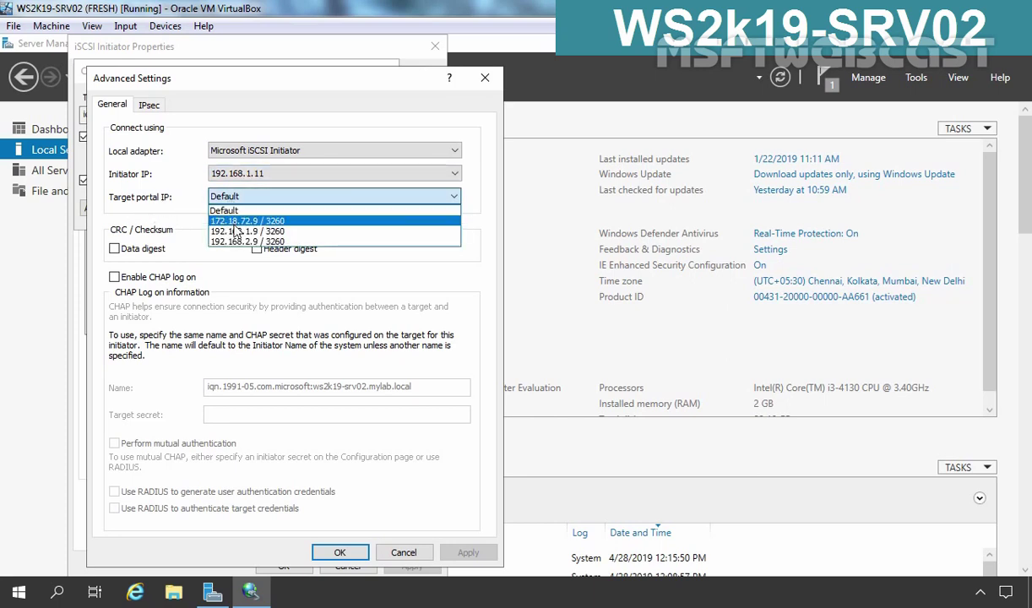
pyautogui.click(225, 230)
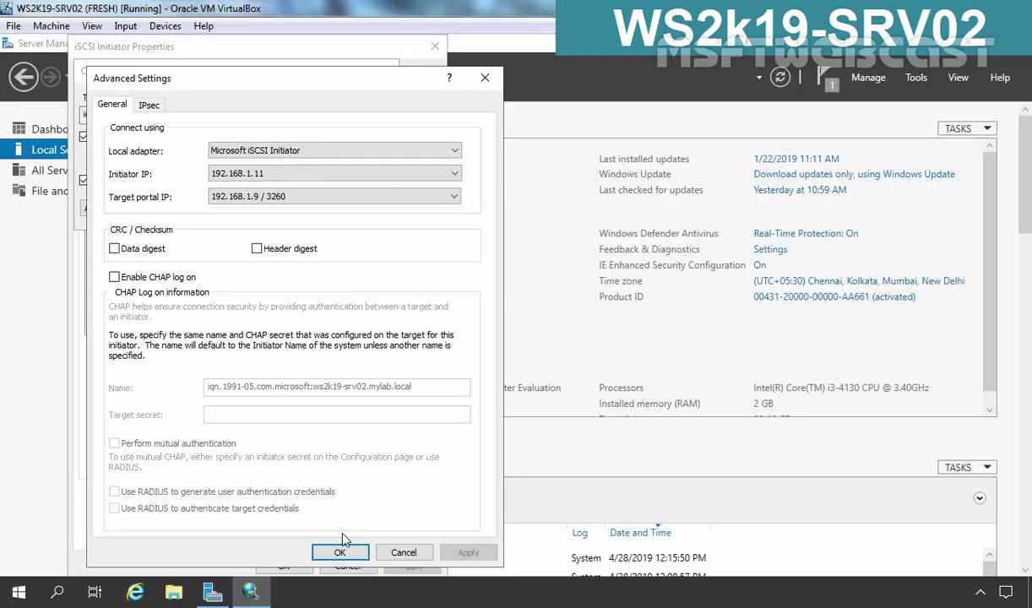
pyautogui.click(341, 551)
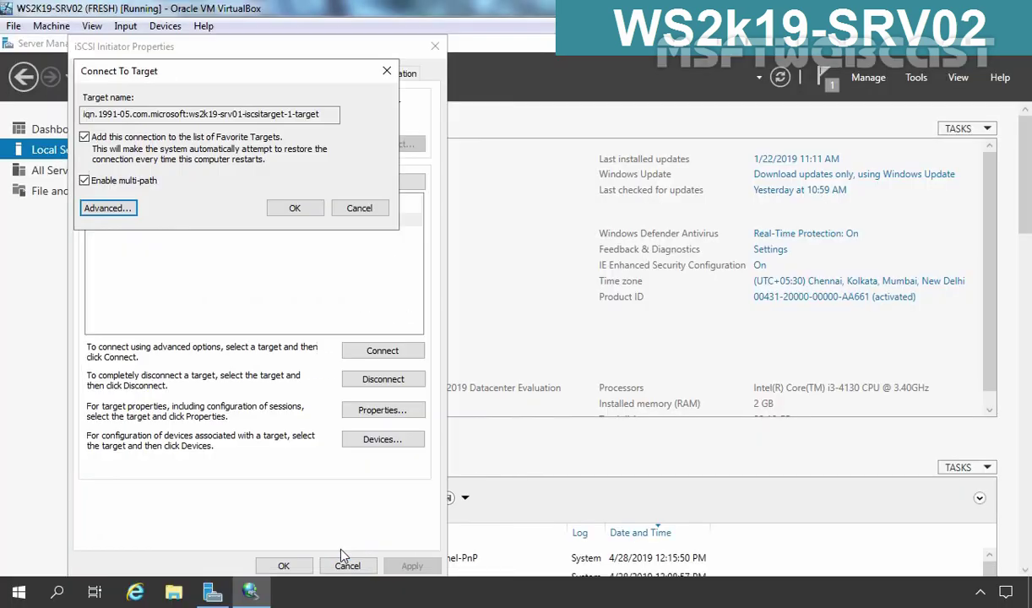
pyautogui.click(294, 209)
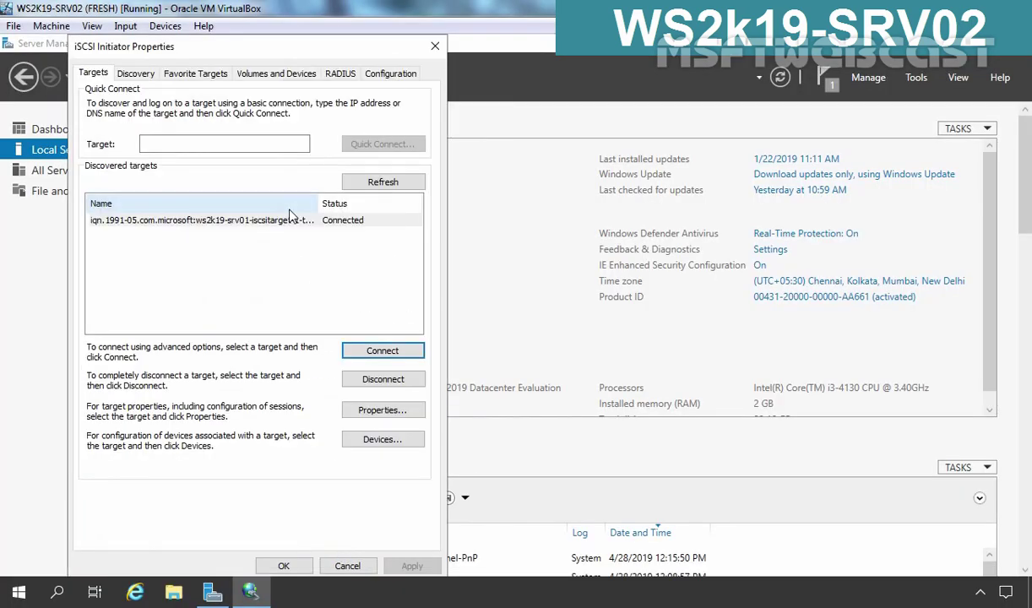
# Start a second connection to the same iSCSI target, again with multi-path enabled
pyautogui.click(313, 221)
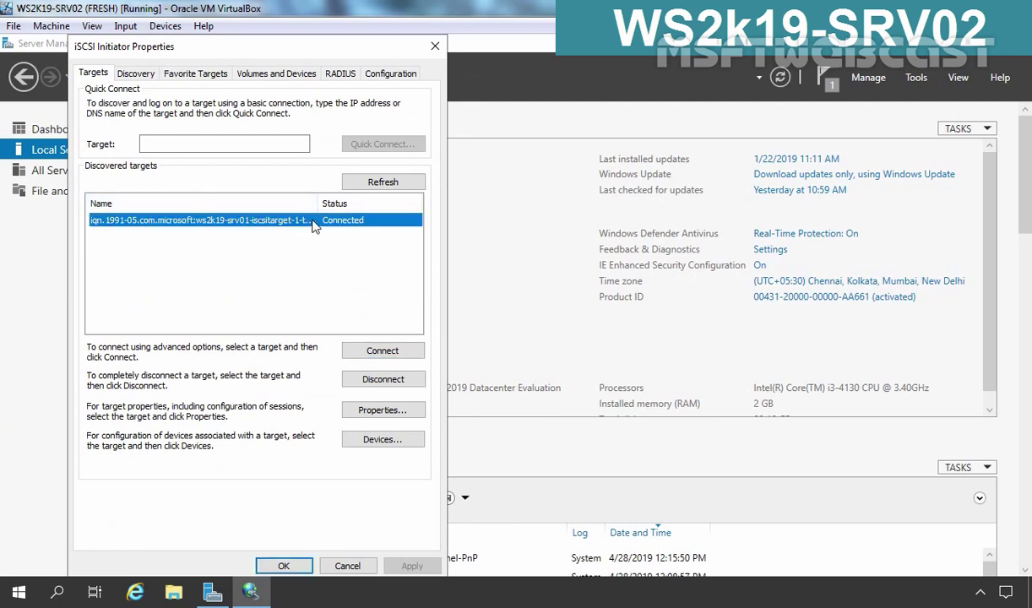
pyautogui.click(365, 348)
pyautogui.click(85, 180)
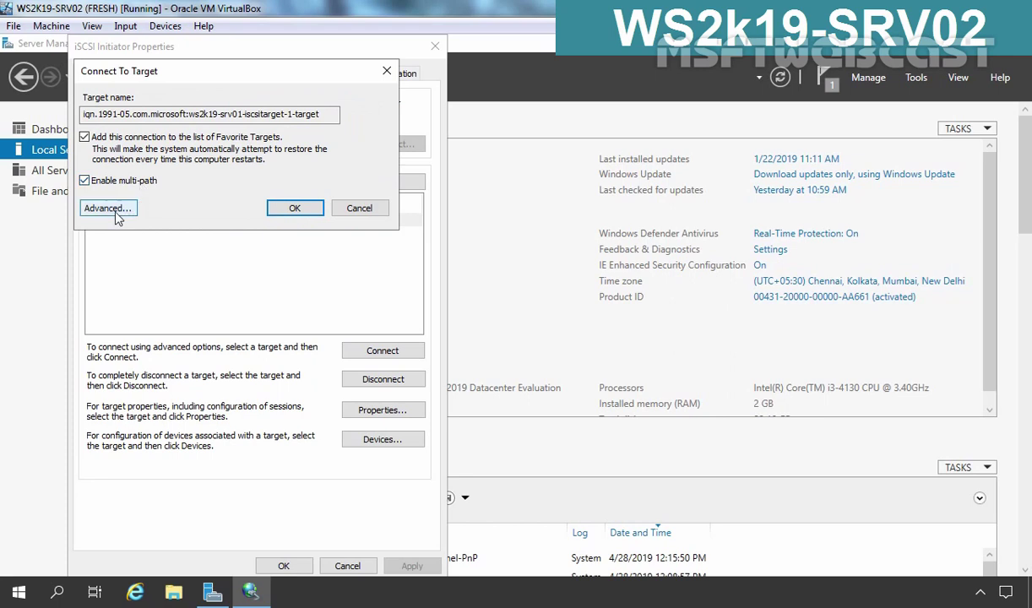
# Establish the second path through the Microsoft iSCSI Initiator adapter from initiator IP 192.168.2.11 to target portal 192.168.2.9 / 3260
pyautogui.click(103, 209)
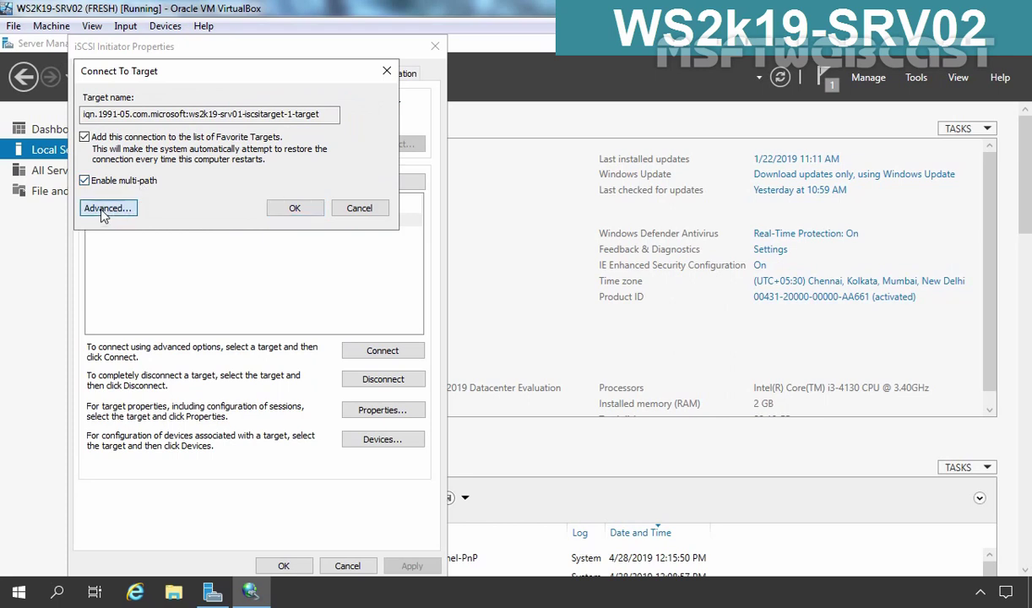
pyautogui.click(221, 153)
pyautogui.click(232, 175)
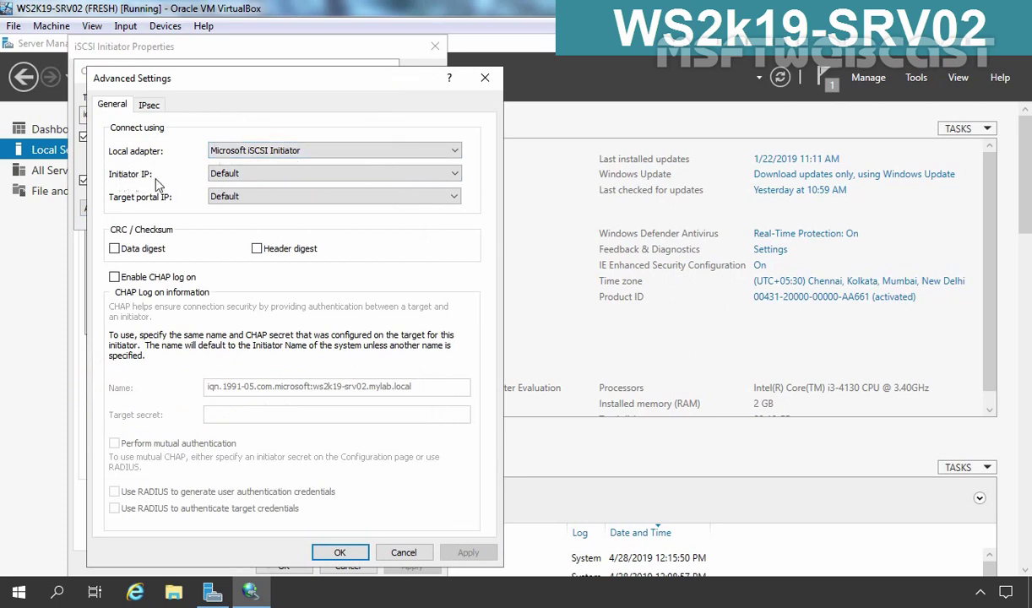
pyautogui.click(223, 174)
pyautogui.click(226, 218)
pyautogui.click(226, 196)
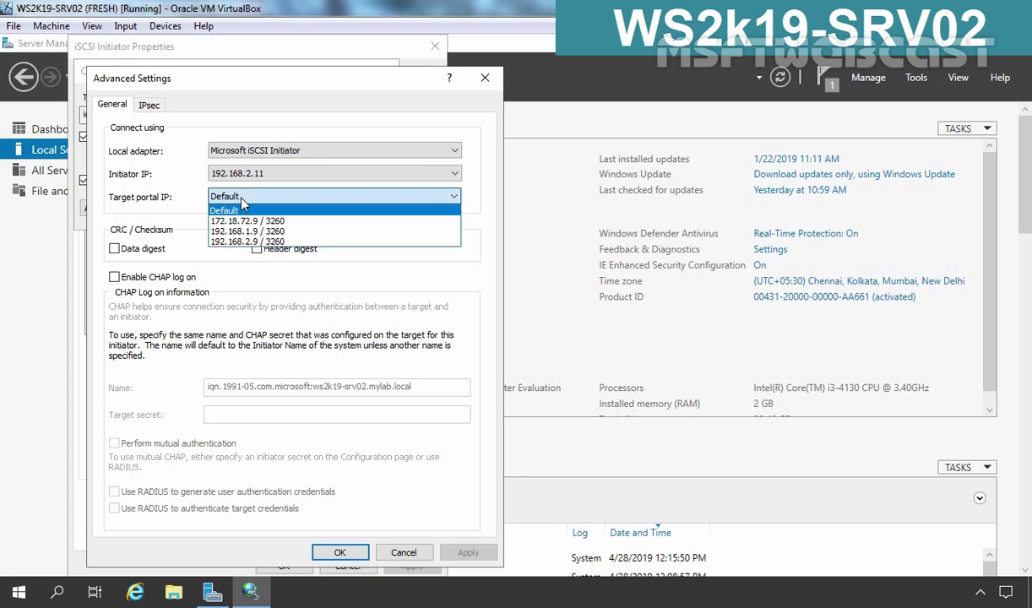
pyautogui.click(246, 241)
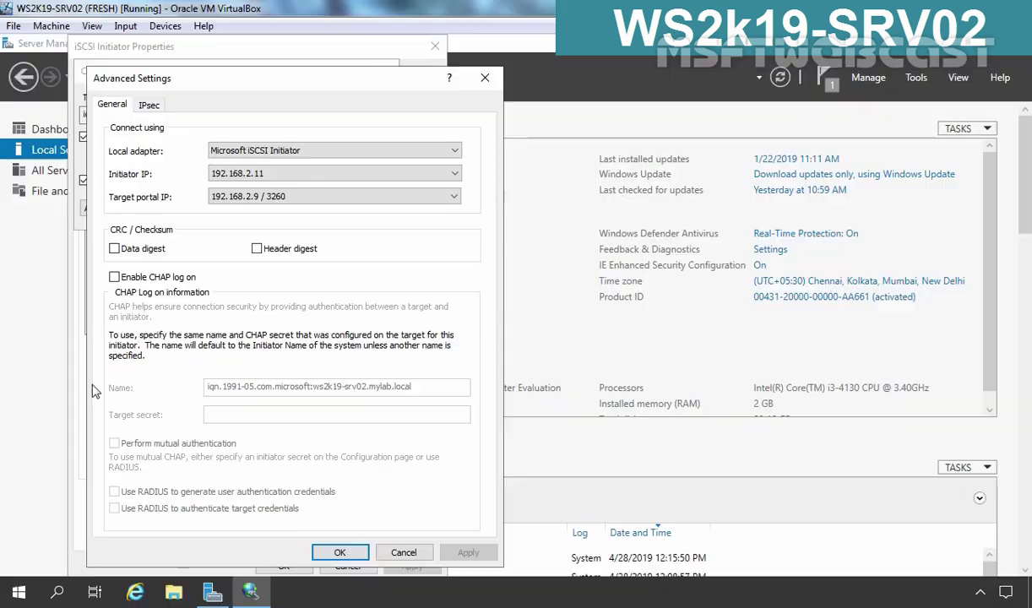
pyautogui.click(341, 551)
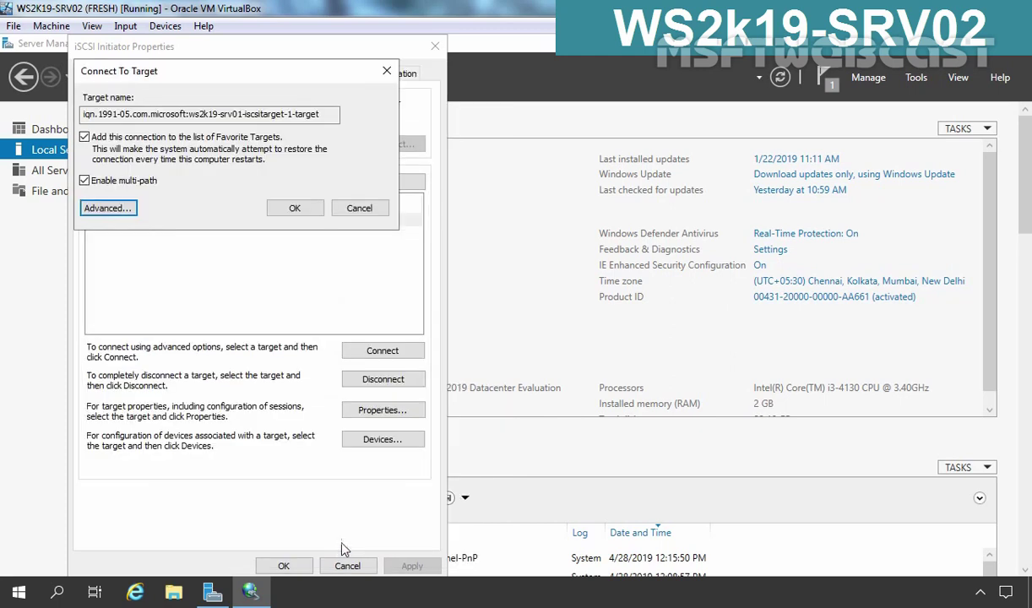
pyautogui.click(295, 209)
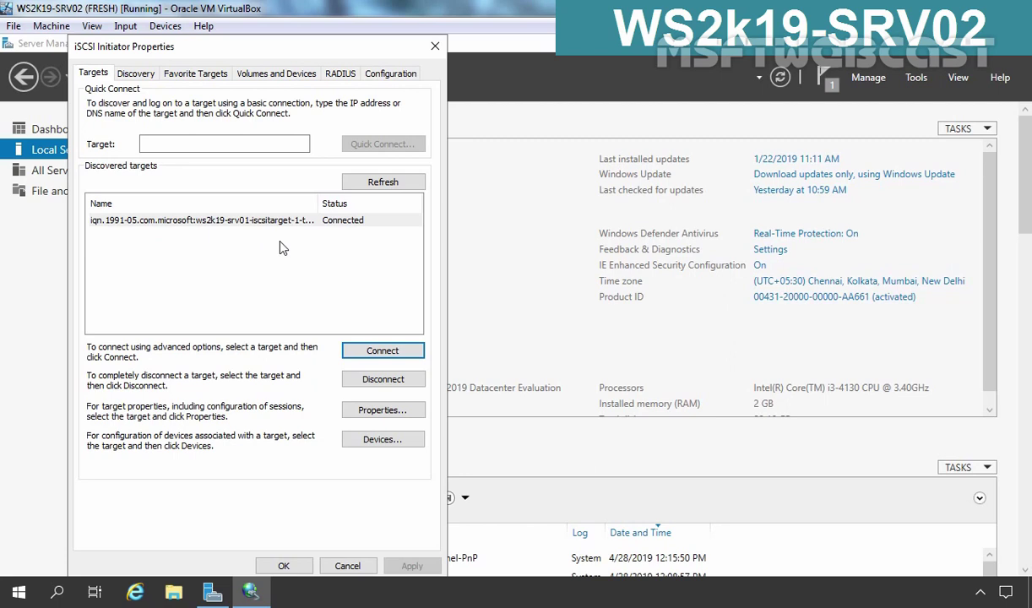
# Open the target's device MPIO settings and compare the first path's source and target portals with the lab setup diagram
pyautogui.click(380, 440)
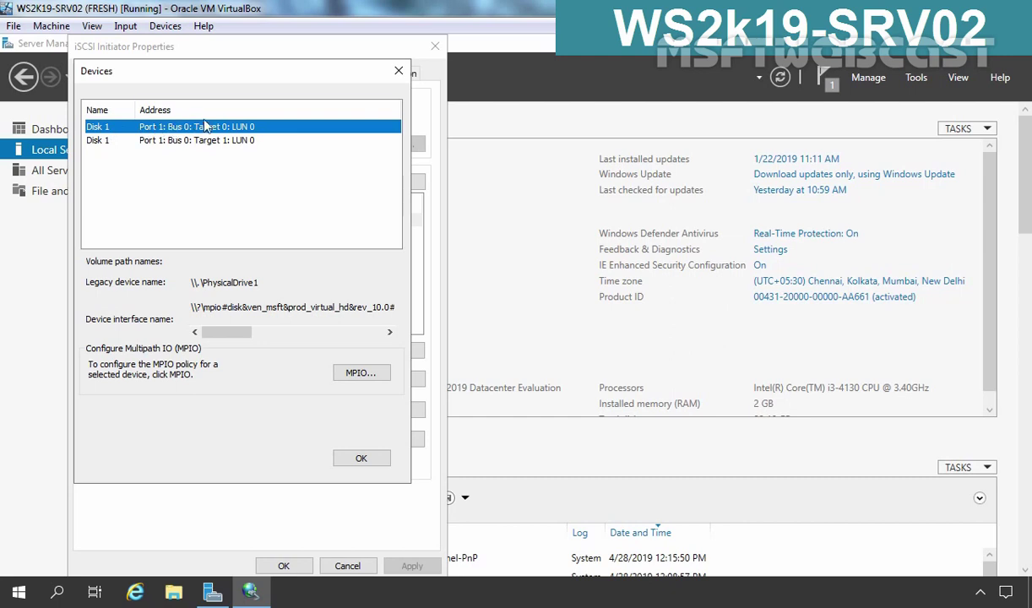
pyautogui.click(367, 378)
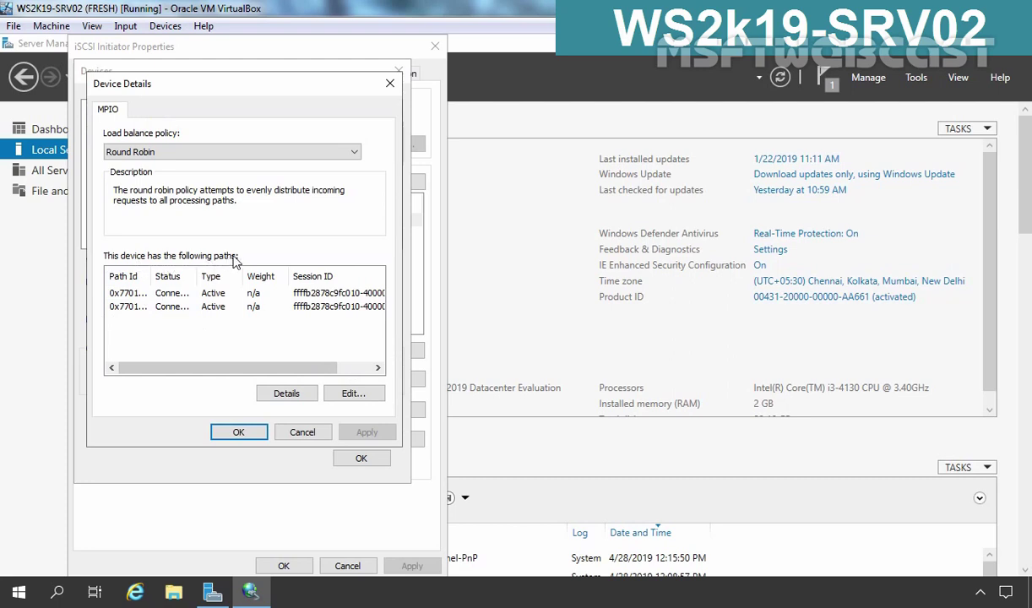
pyautogui.moveTo(150, 276); pyautogui.dragTo(158, 276)
pyautogui.click(122, 292)
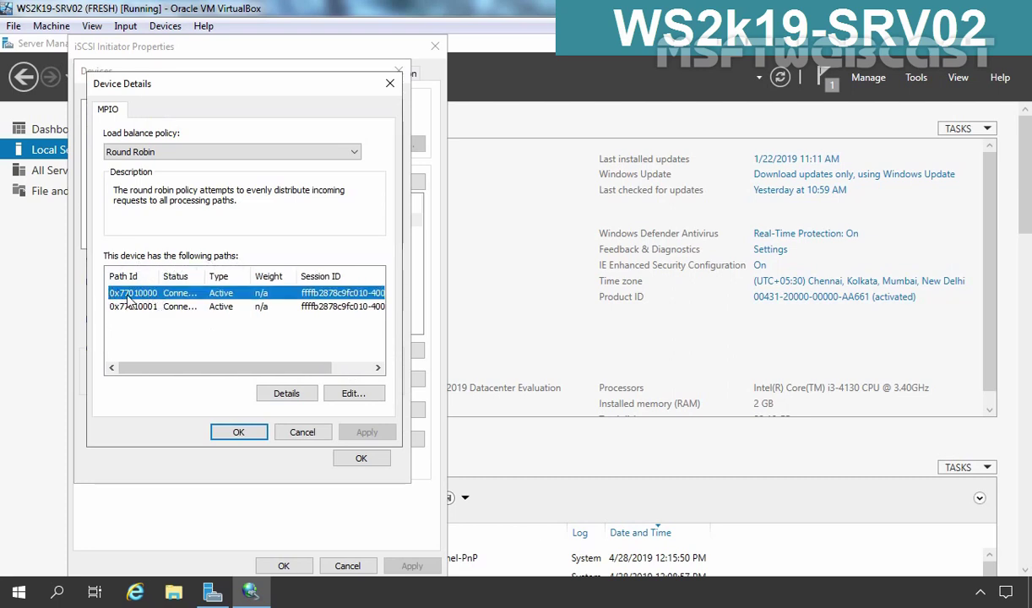
pyautogui.click(287, 395)
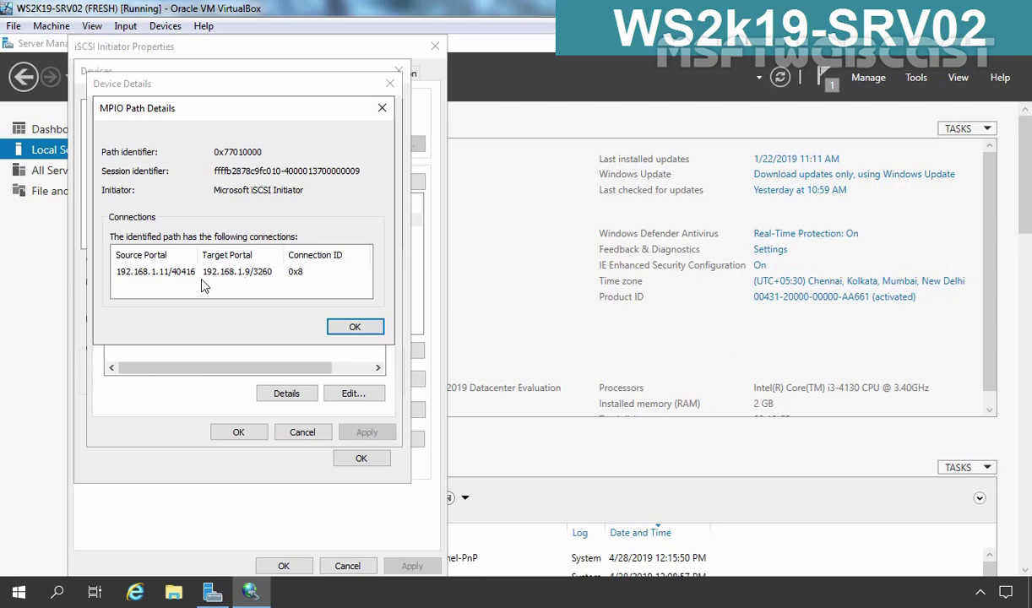
pyautogui.hotkey('alt', 'Tab')
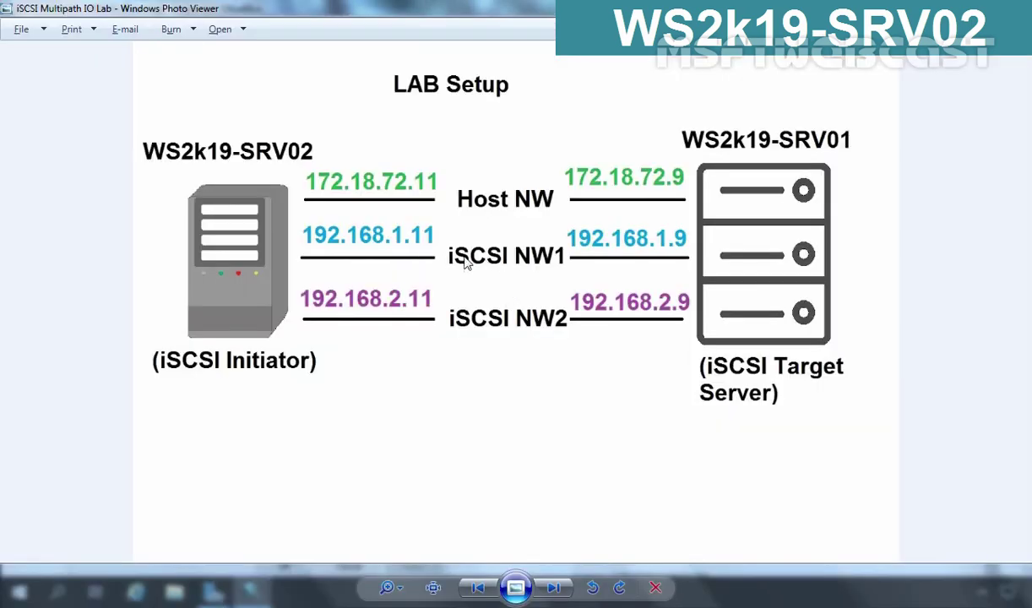
pyautogui.hotkey('alt', 'Tab')
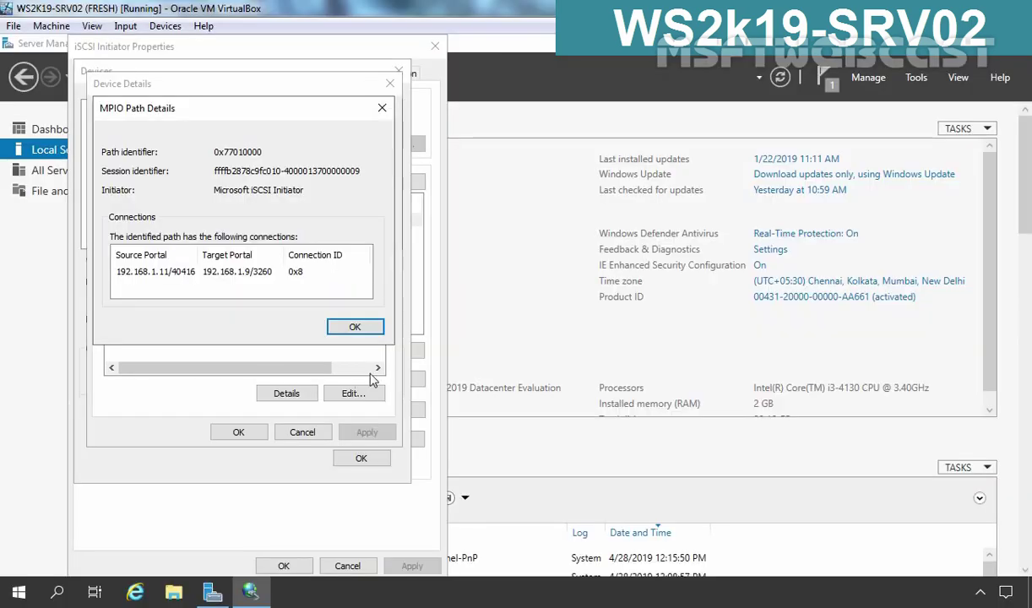
pyautogui.click(352, 328)
# Check the second MPIO path's details for its source and target portals, and close them
pyautogui.click(135, 309)
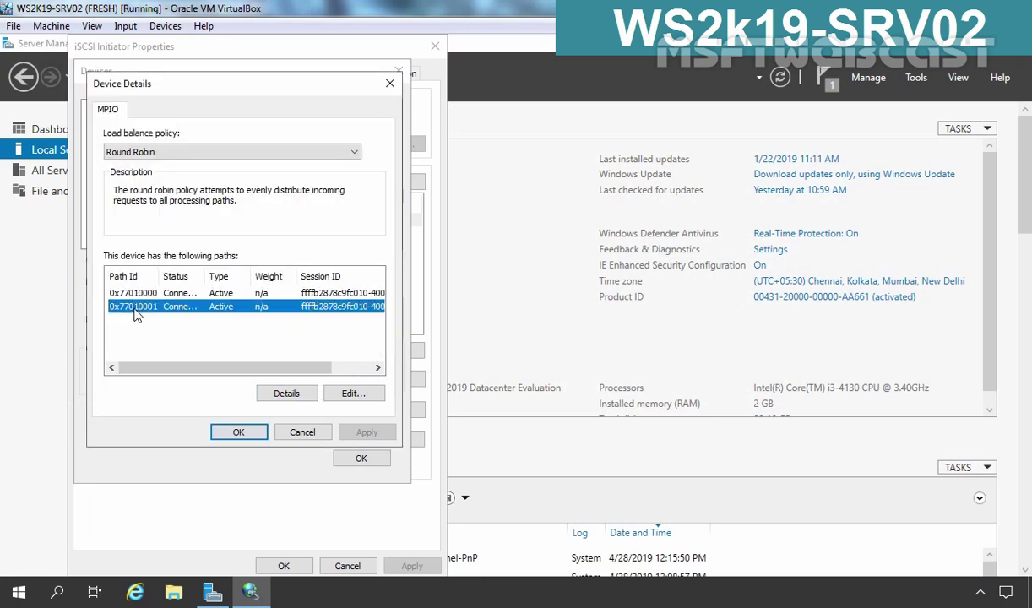
pyautogui.click(286, 394)
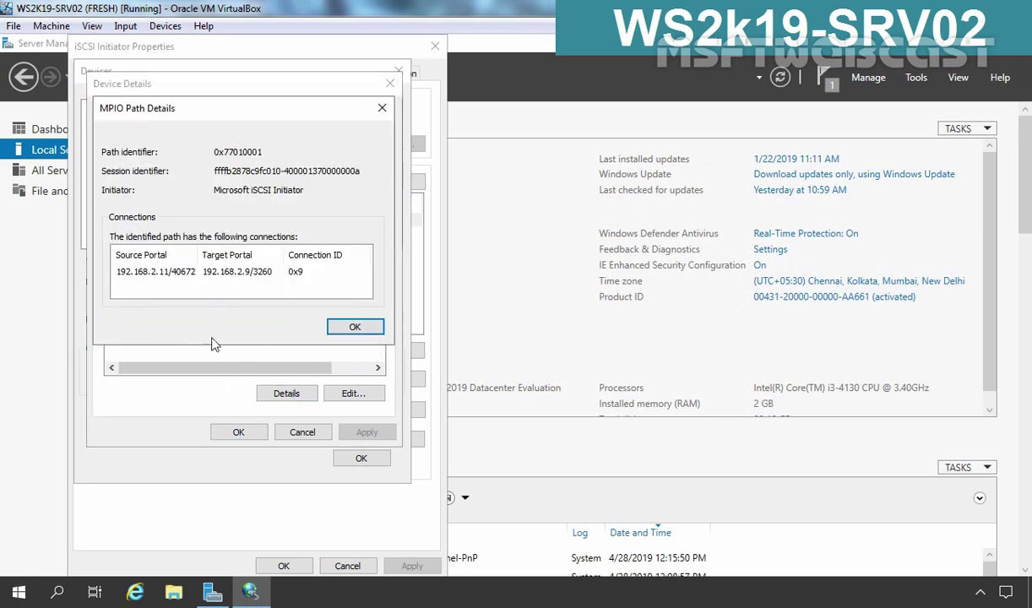
pyautogui.click(130, 274)
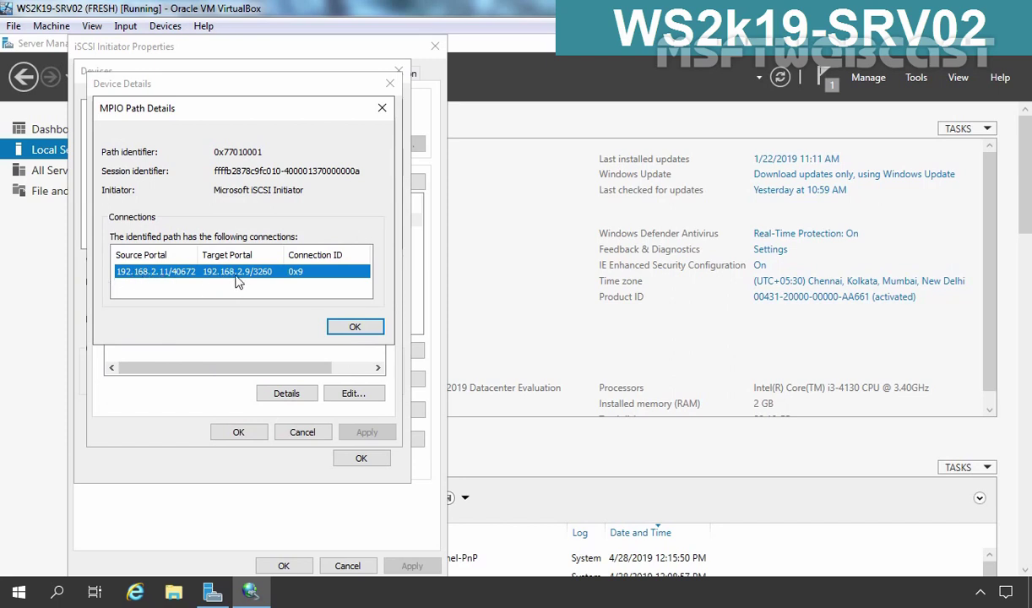
pyautogui.click(356, 326)
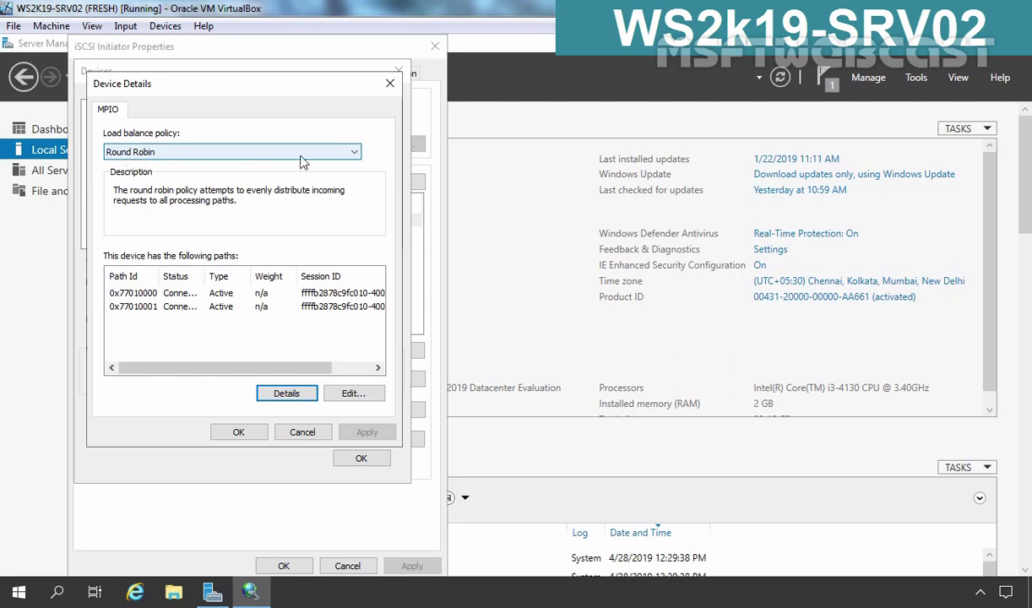
# Review the available MPIO load balance policies, keep Round Robin, and close the device details and devices list
pyautogui.click(355, 153)
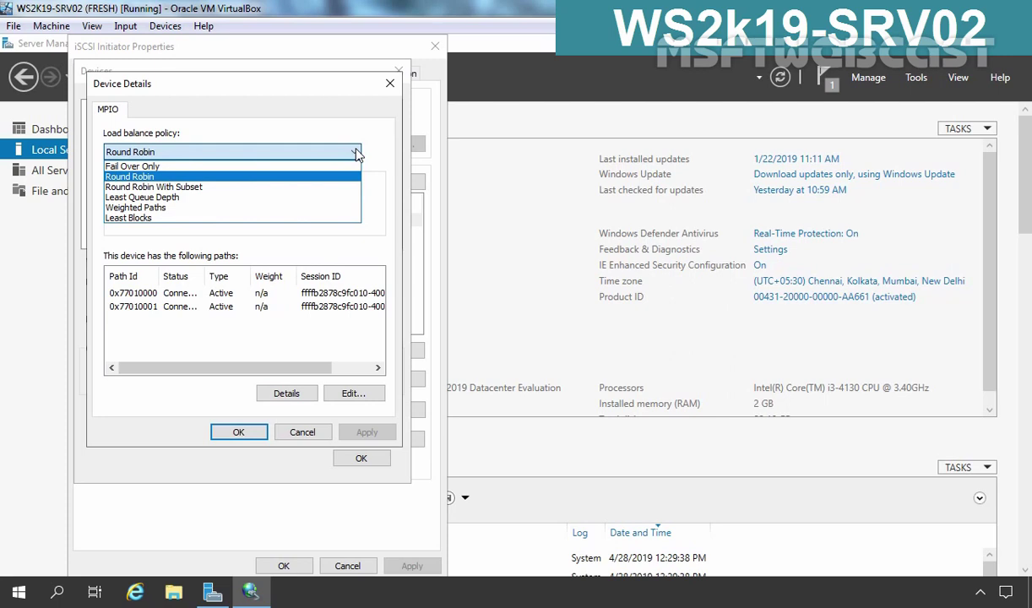
pyautogui.click(356, 153)
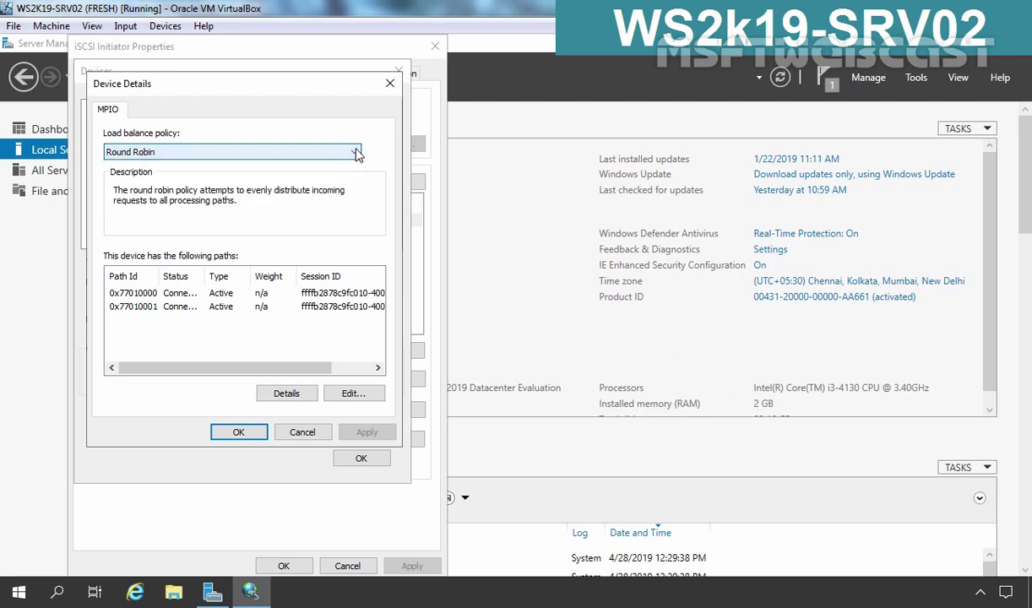
pyautogui.click(238, 431)
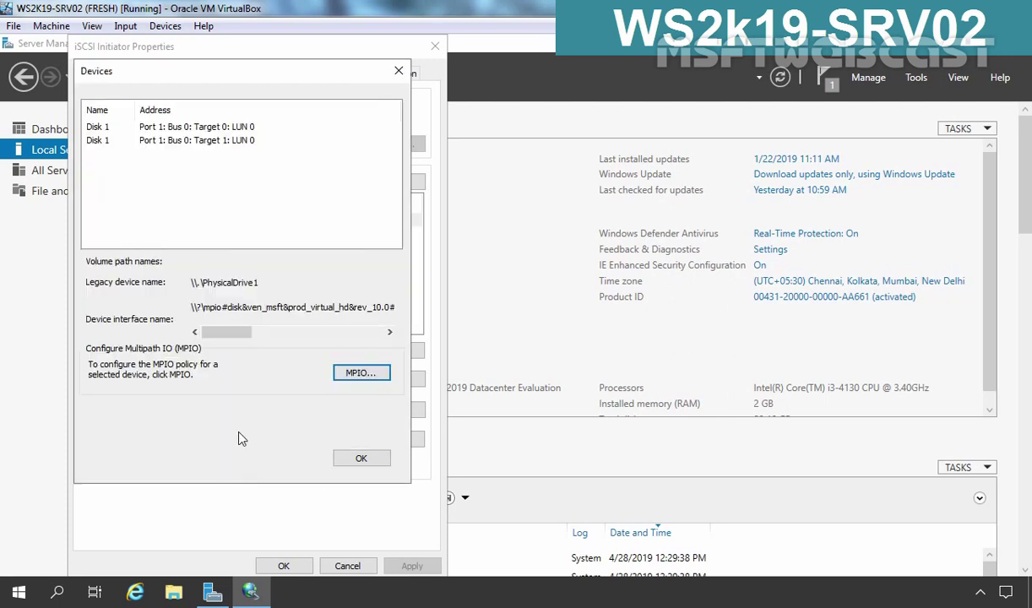
pyautogui.click(358, 458)
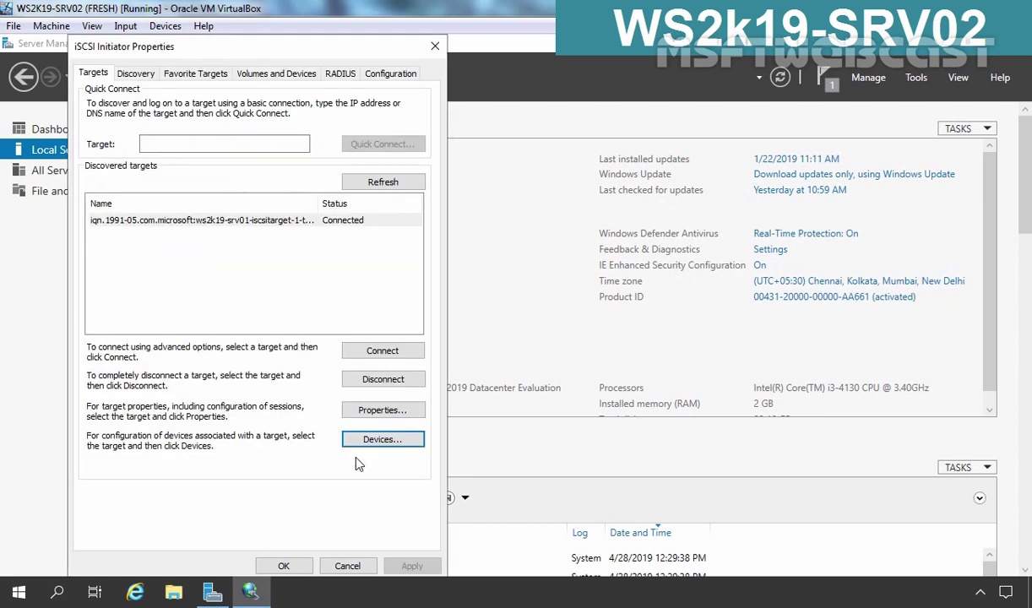
# Show the initiator's favorite targets and check the source IP in the first entry's details, closing them when done
pyautogui.click(194, 75)
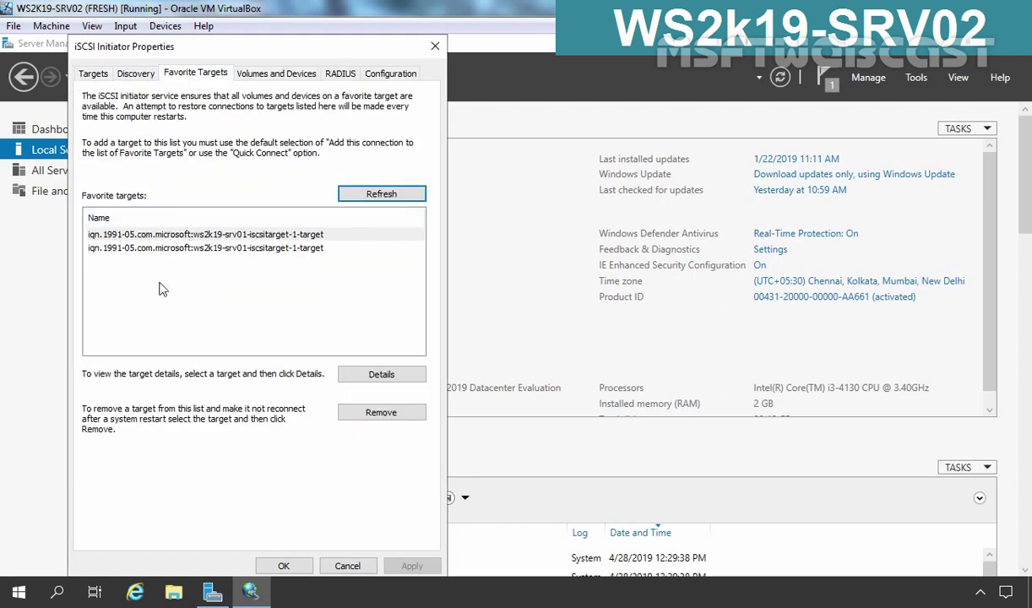
pyautogui.click(153, 236)
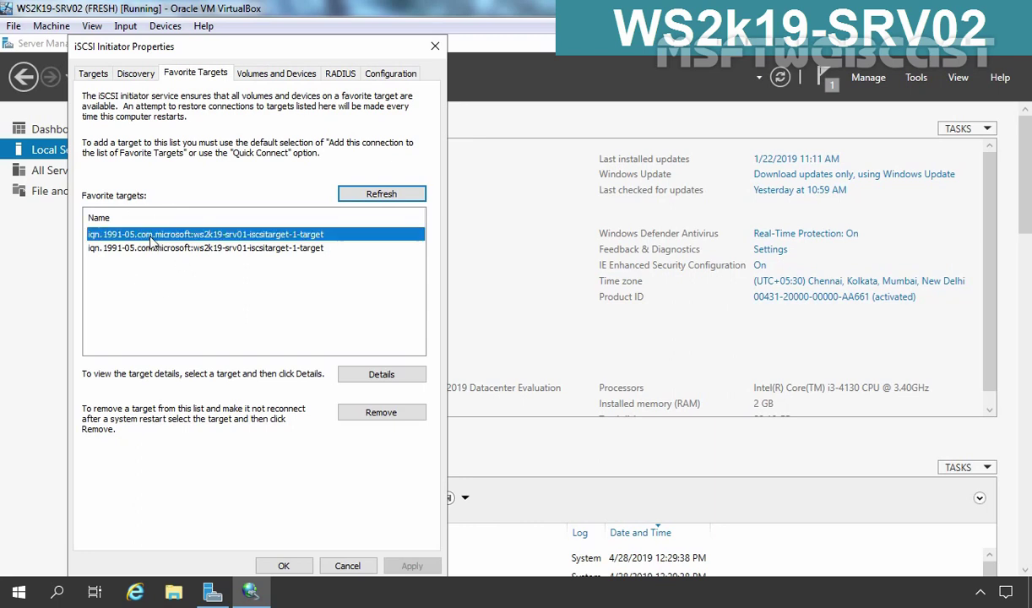
pyautogui.click(349, 372)
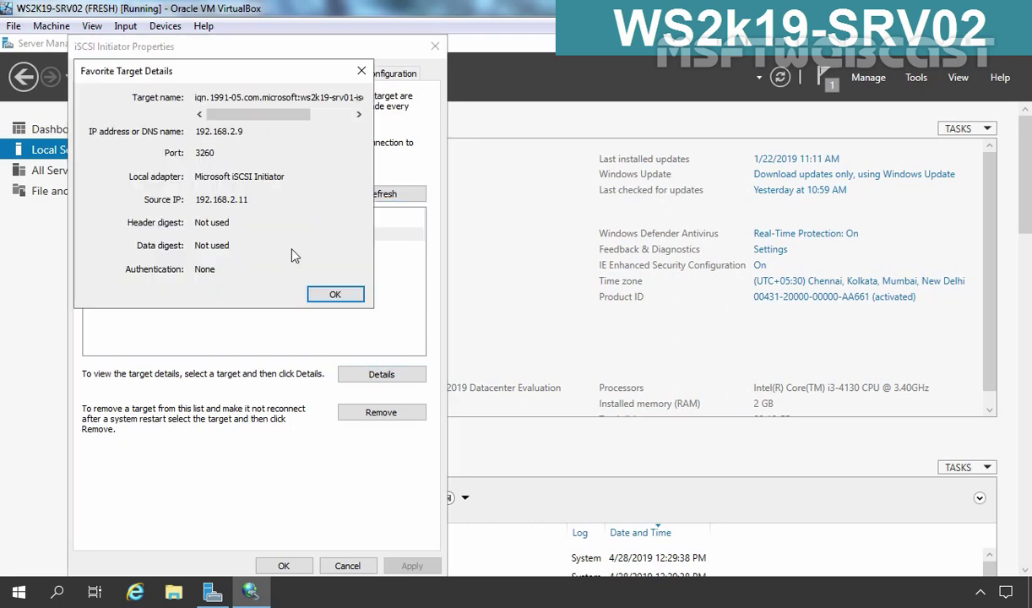
pyautogui.moveTo(198, 199); pyautogui.dragTo(259, 201)
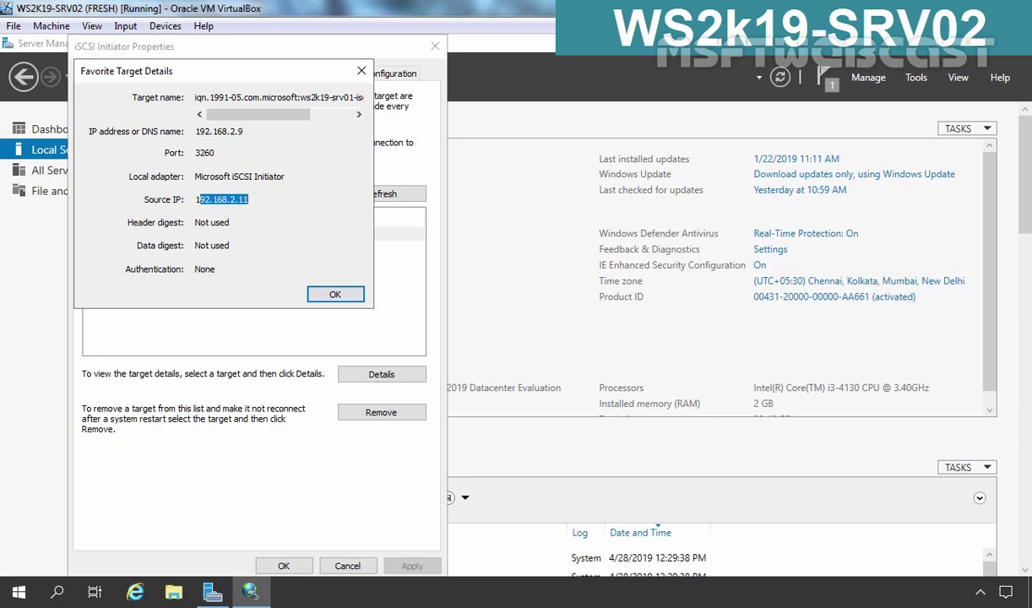
pyautogui.click(317, 292)
# Check the source IP in the second favorite target's details, and close the iSCSI Initiator properties
pyautogui.click(211, 247)
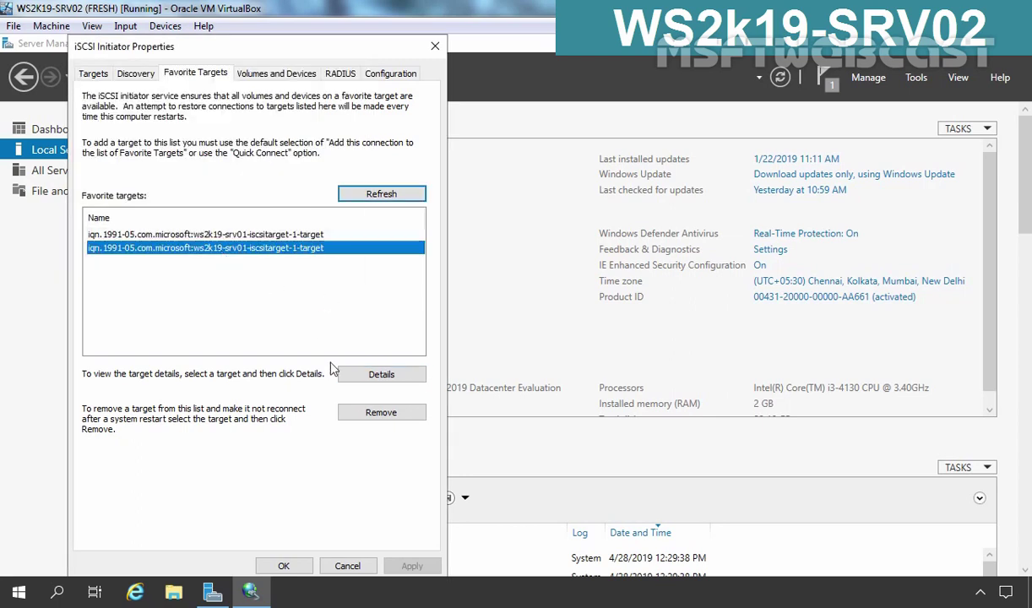
pyautogui.click(363, 371)
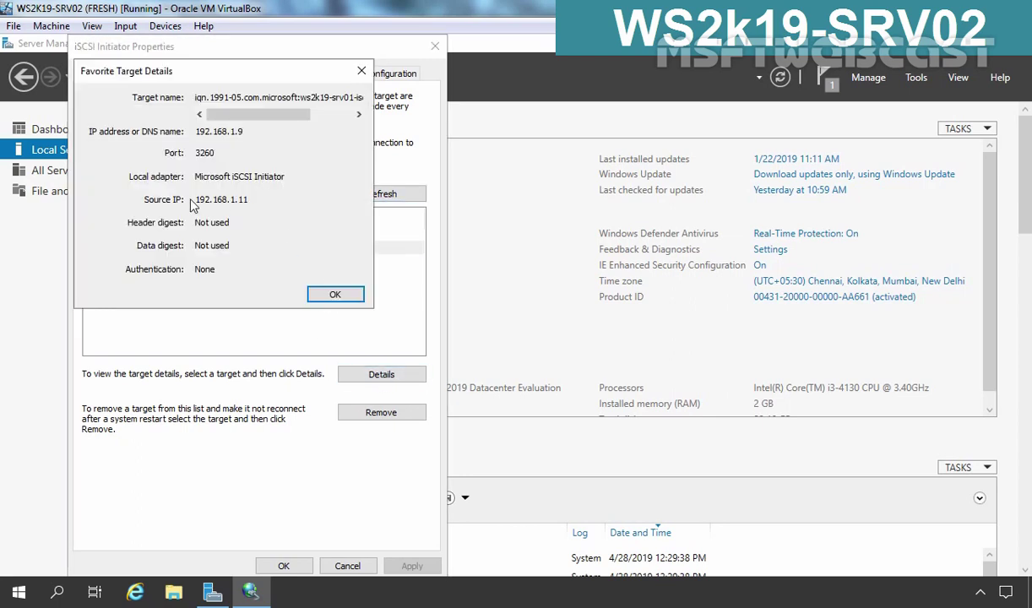
pyautogui.moveTo(194, 199); pyautogui.dragTo(246, 200)
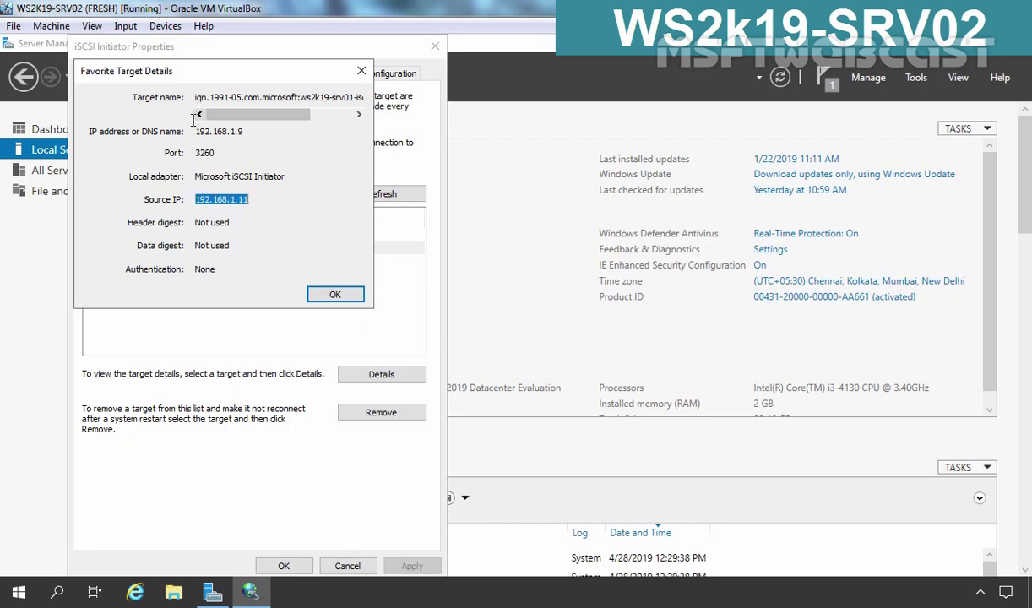
pyautogui.click(334, 293)
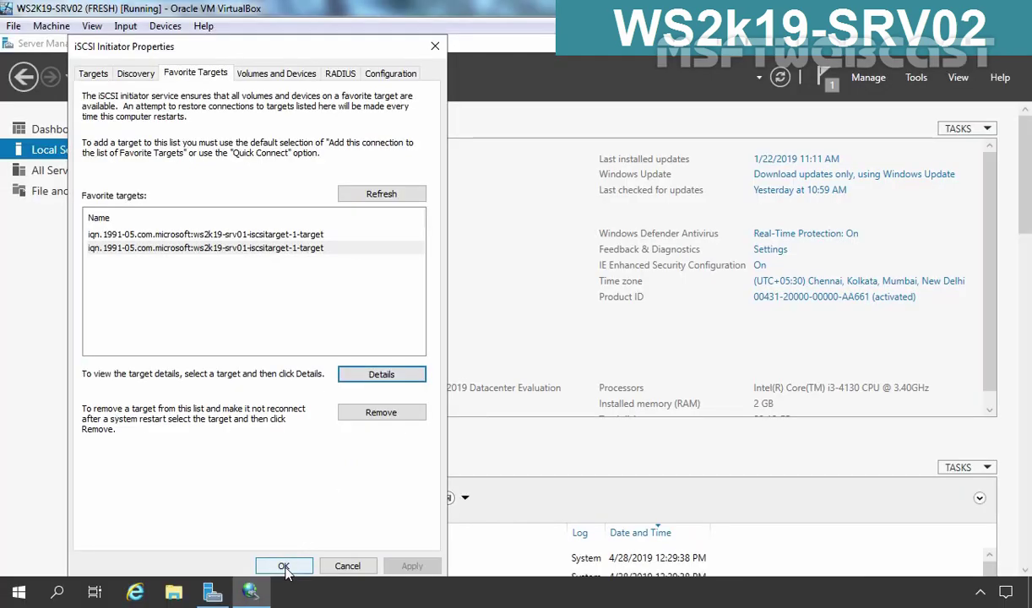
pyautogui.click(284, 567)
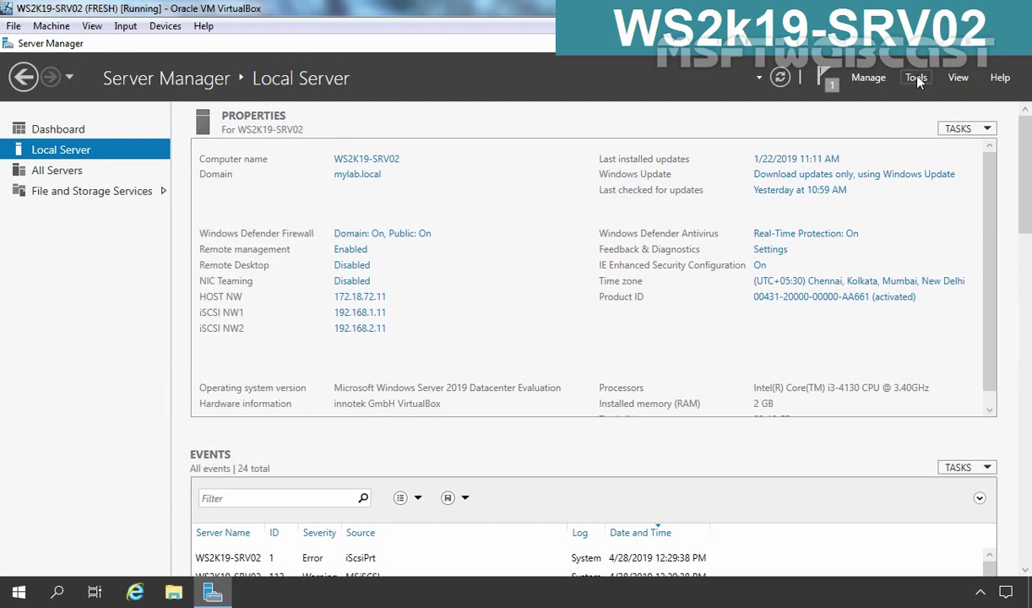
# Open Disk Management in Computer Management and bring the 50 GB Disk 1 online
pyautogui.click(917, 78)
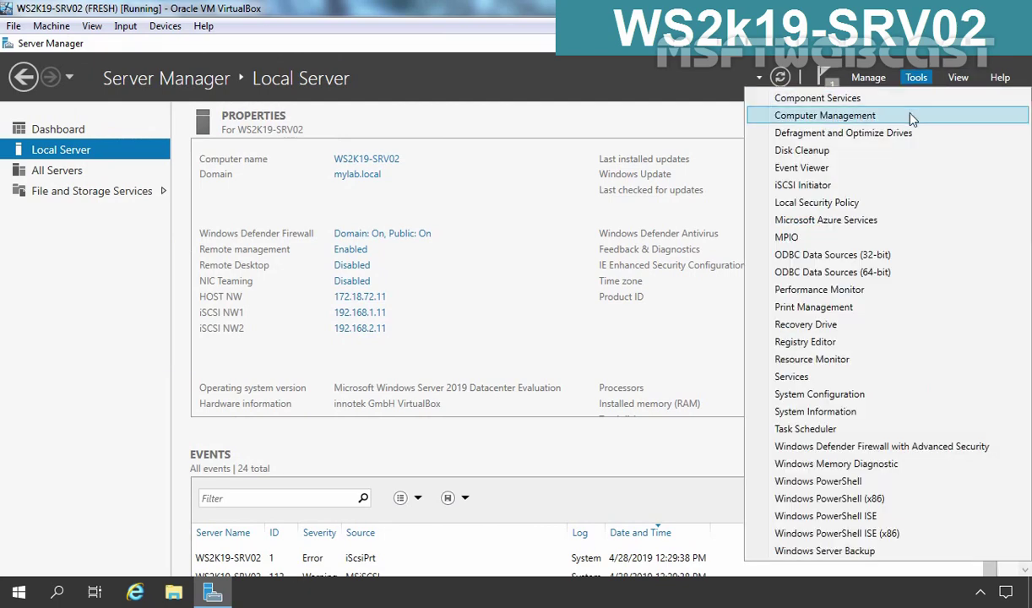
pyautogui.click(911, 120)
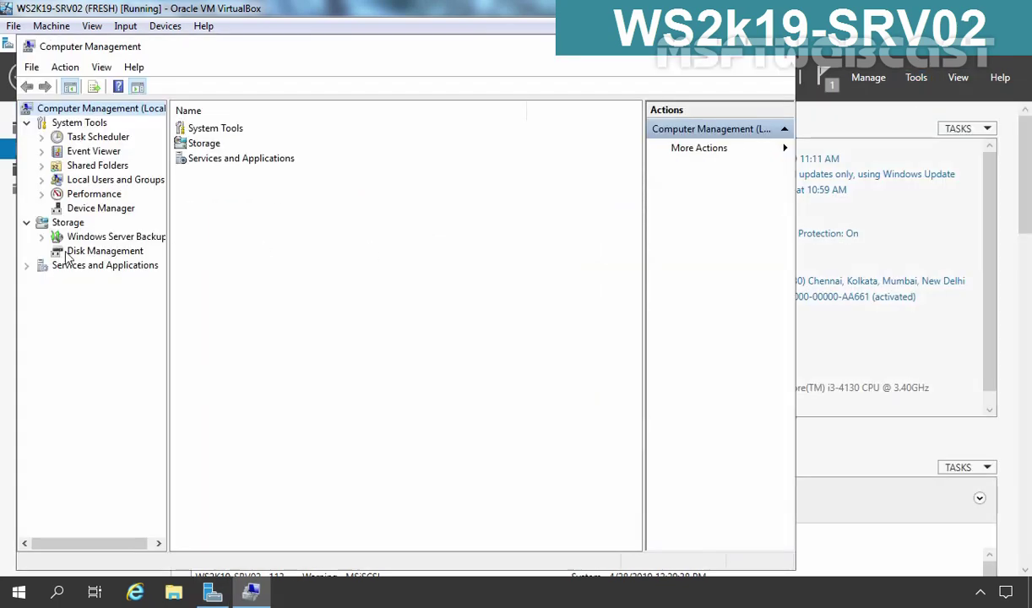
pyautogui.click(99, 253)
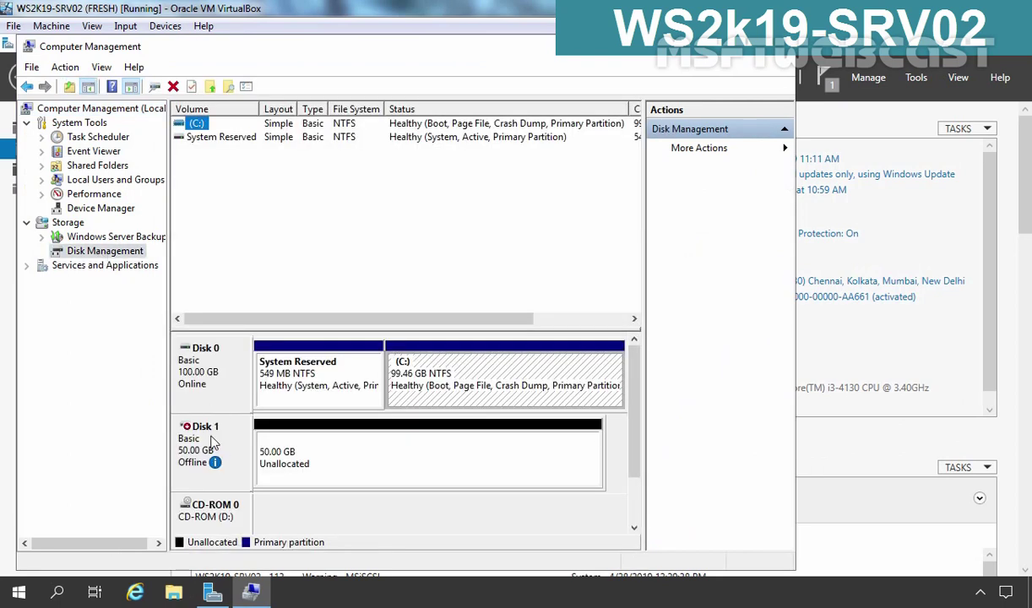
pyautogui.click(214, 443)
pyautogui.rightClick(213, 443)
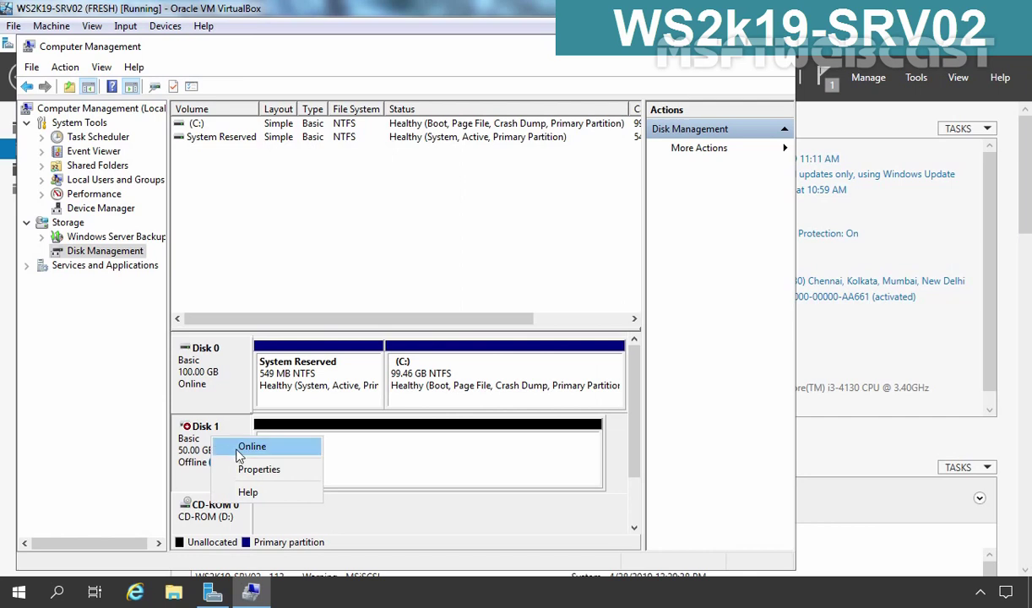
pyautogui.click(237, 446)
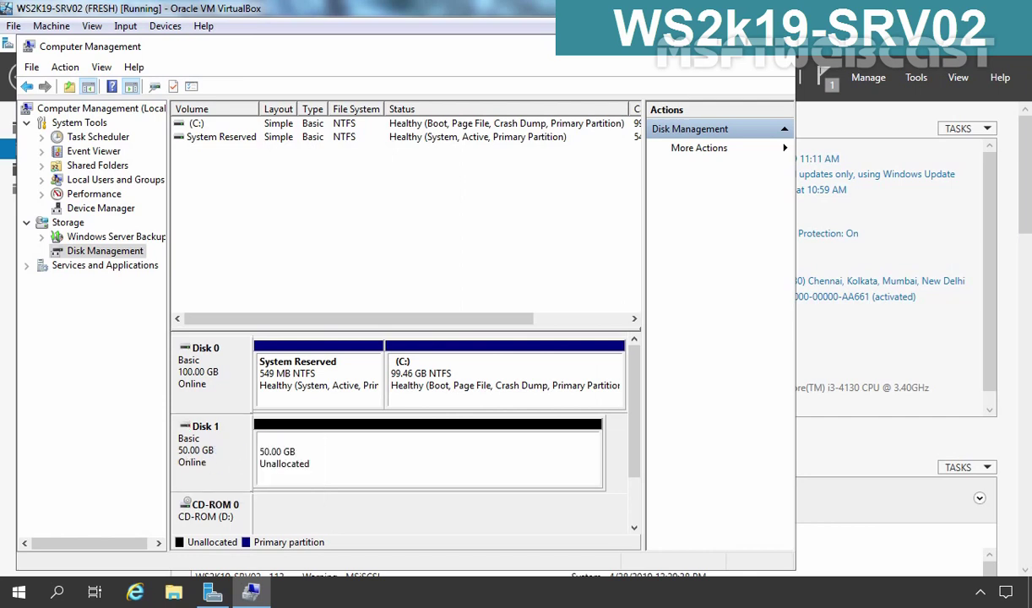
# View Disk 1's device properties to check whether it is a multi-path disk device, and close them
pyautogui.rightClick(200, 429)
pyautogui.click(253, 400)
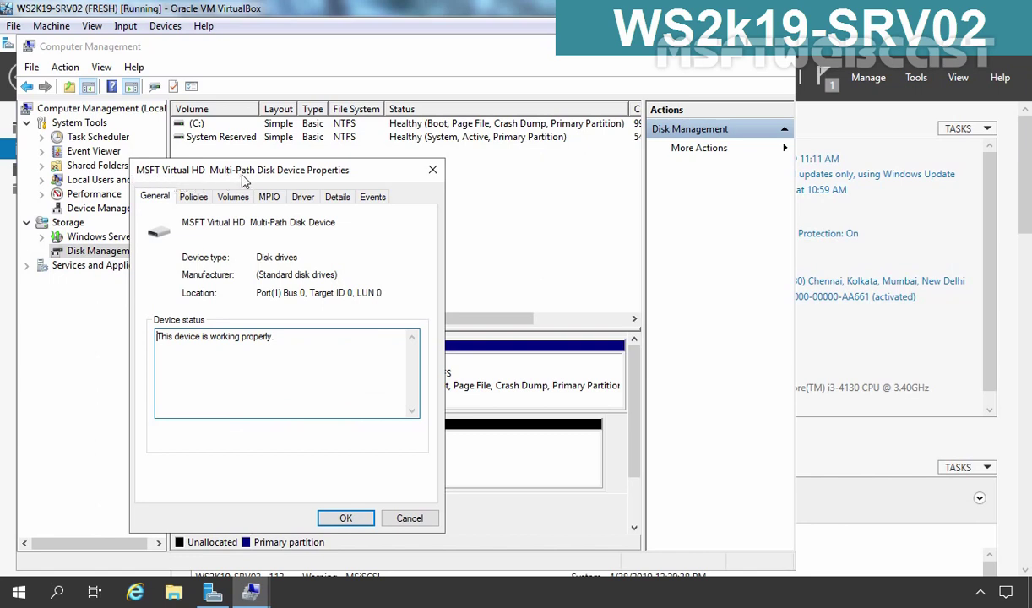
pyautogui.click(345, 519)
# Create a simple volume on Disk 1's unallocated space, quick-formatted as NTFS with default allocation unit size and label New Volume
pyautogui.click(312, 463)
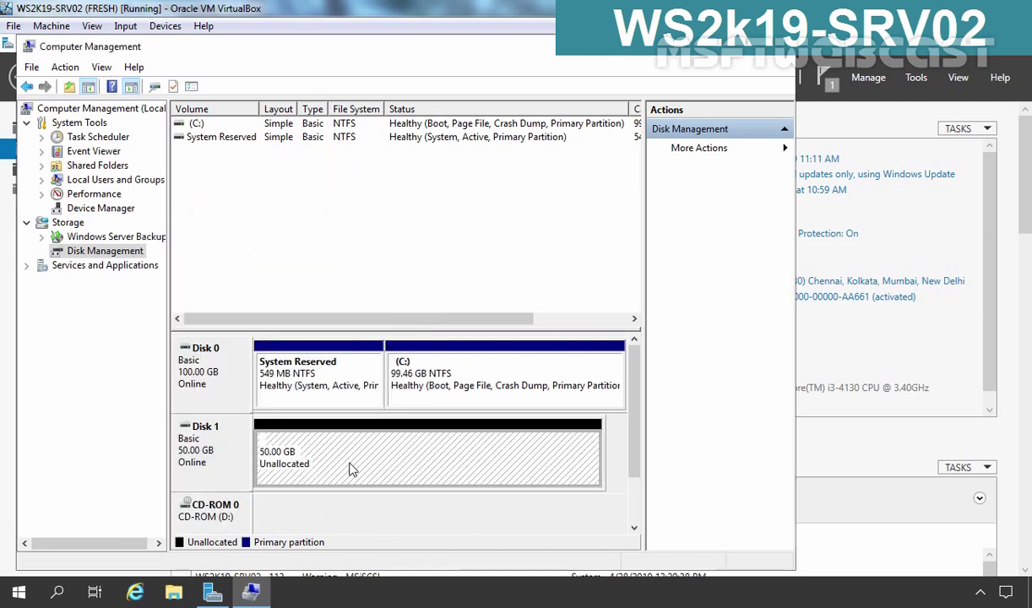
pyautogui.rightClick(348, 463)
pyautogui.click(400, 347)
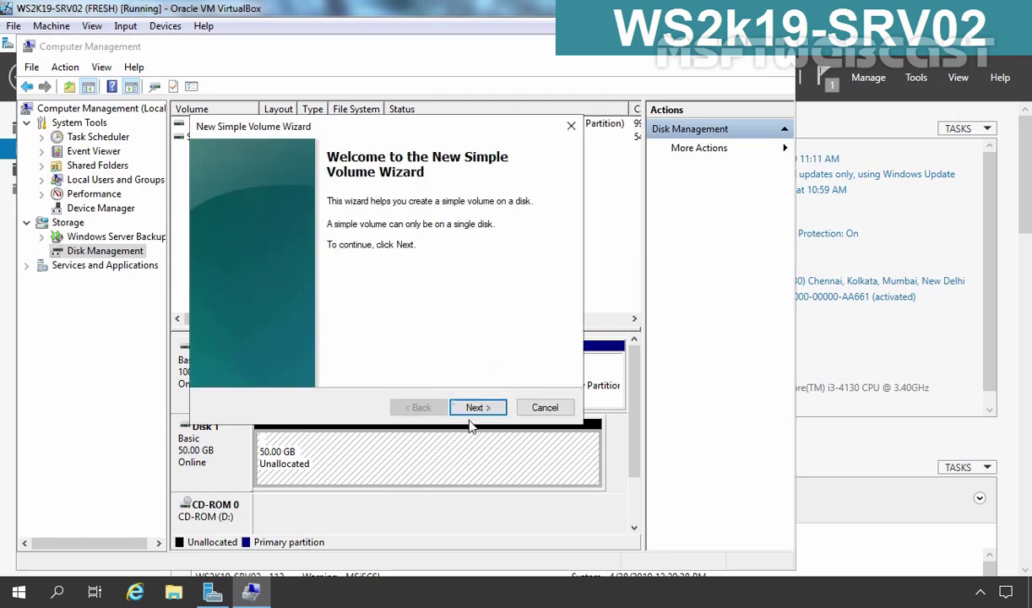
pyautogui.click(478, 411)
pyautogui.click(478, 411)
pyautogui.click(478, 409)
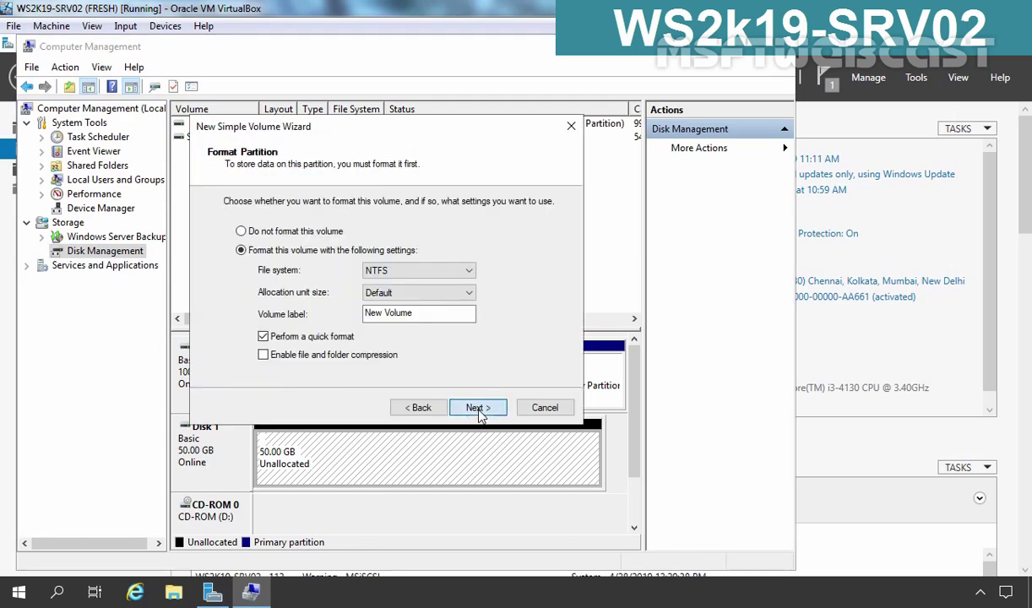
pyautogui.click(477, 409)
pyautogui.click(478, 408)
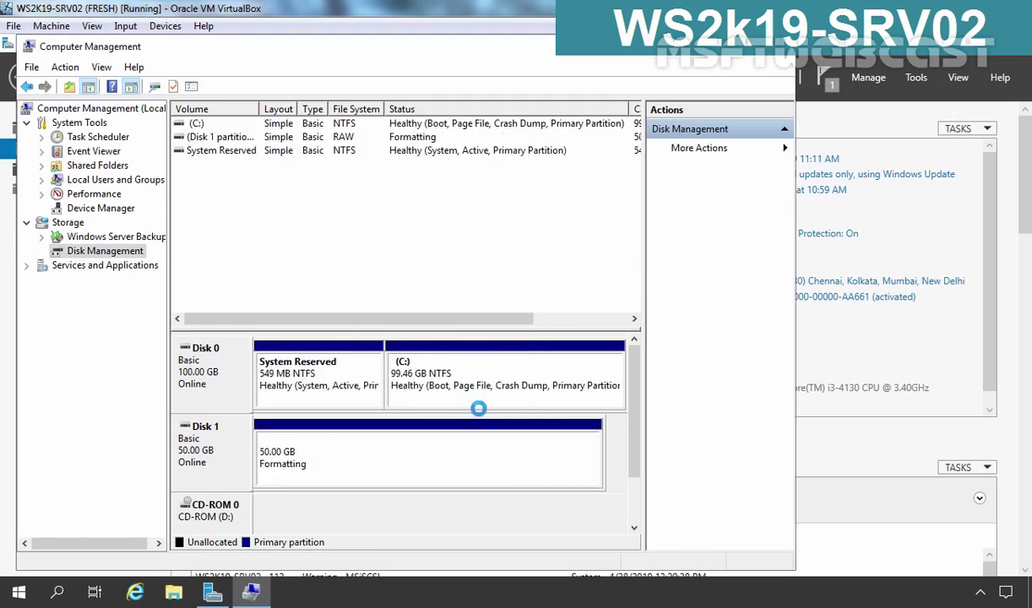